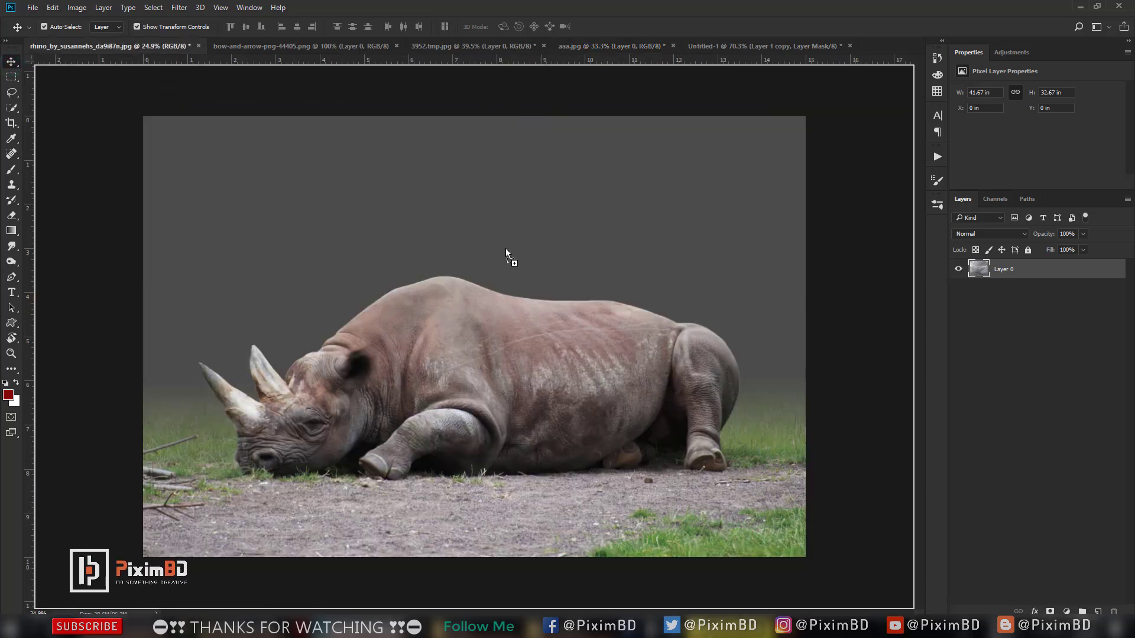
# Step: Bring the cloudy sky image into the rhino document and enlarge it to about 18.6 by 14.6 in, covering the background
pyautogui.moveTo(649, 271); pyautogui.dragTo(619, 279)
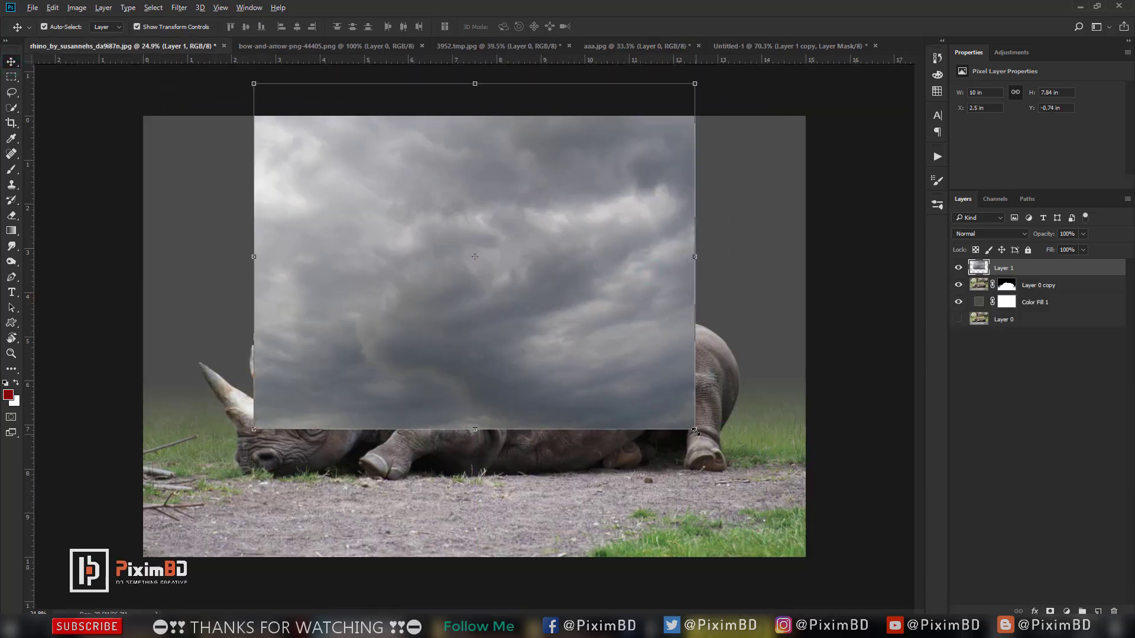
pyautogui.moveTo(694, 429); pyautogui.dragTo(880, 556)
pyautogui.moveTo(557, 433); pyautogui.dragTo(603, 398)
pyautogui.press('Return')
# Step: Move the sky layer directly beneath the masked rhino layer and lower its opacity to 71%
pyautogui.moveTo(1001, 267); pyautogui.dragTo(1005, 292)
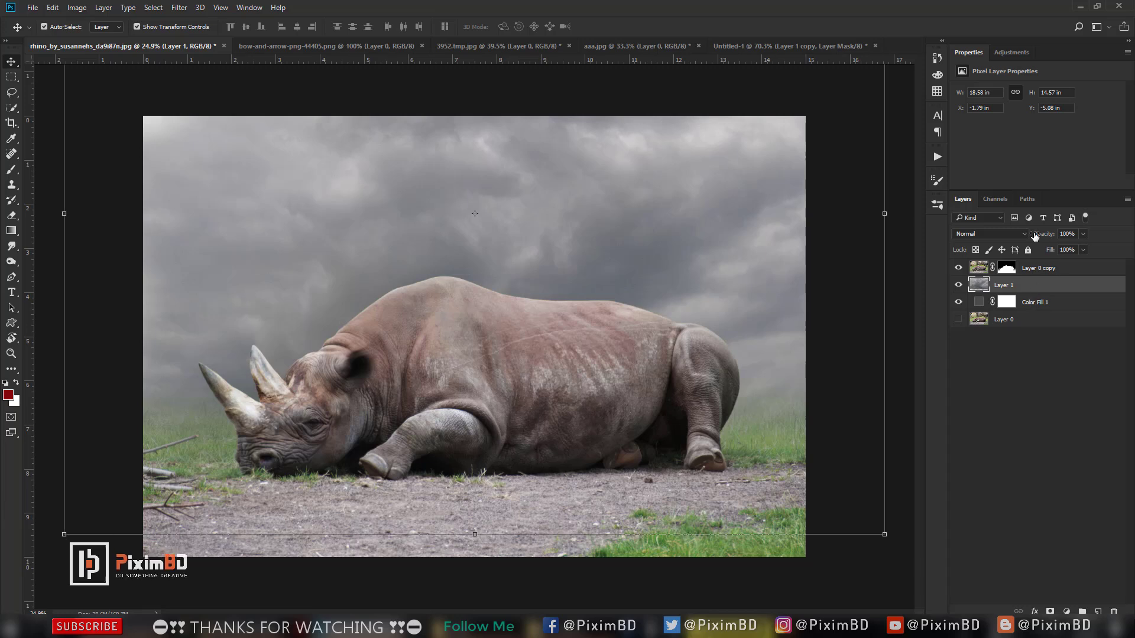
pyautogui.moveTo(1044, 235); pyautogui.dragTo(1038, 237)
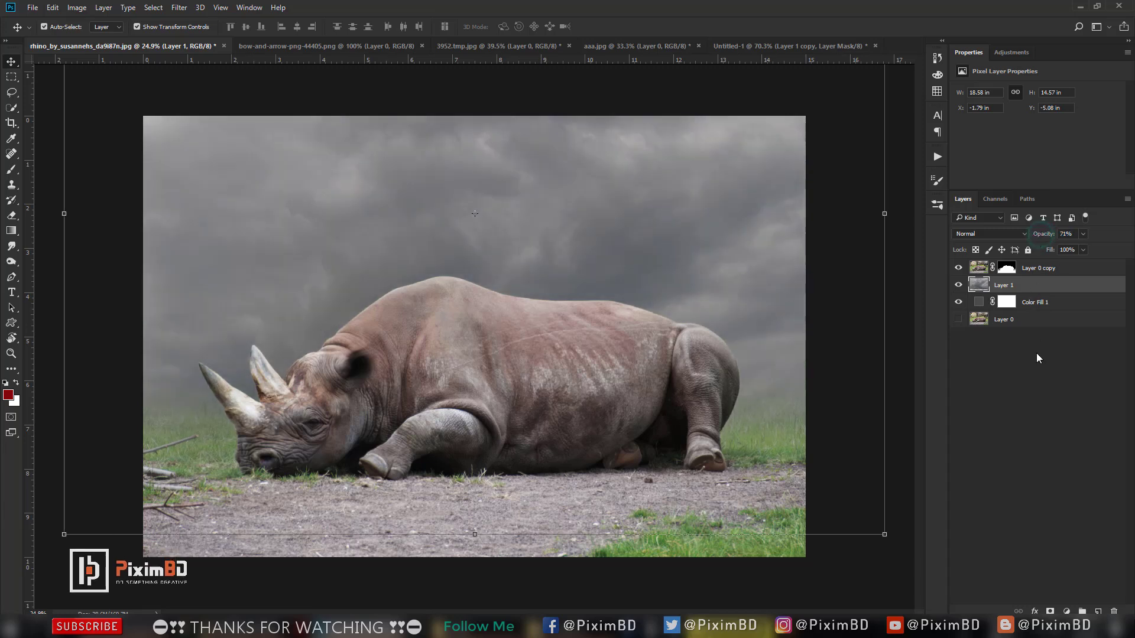
pyautogui.click(1037, 418)
pyautogui.scroll(-2, 1036, 408)
# Step: Apply a Vibrance adjustment directly to the rhino layer, lowering the vibrance slightly to mute its colours
pyautogui.click(1019, 272)
pyautogui.scroll(1, 380, 366)
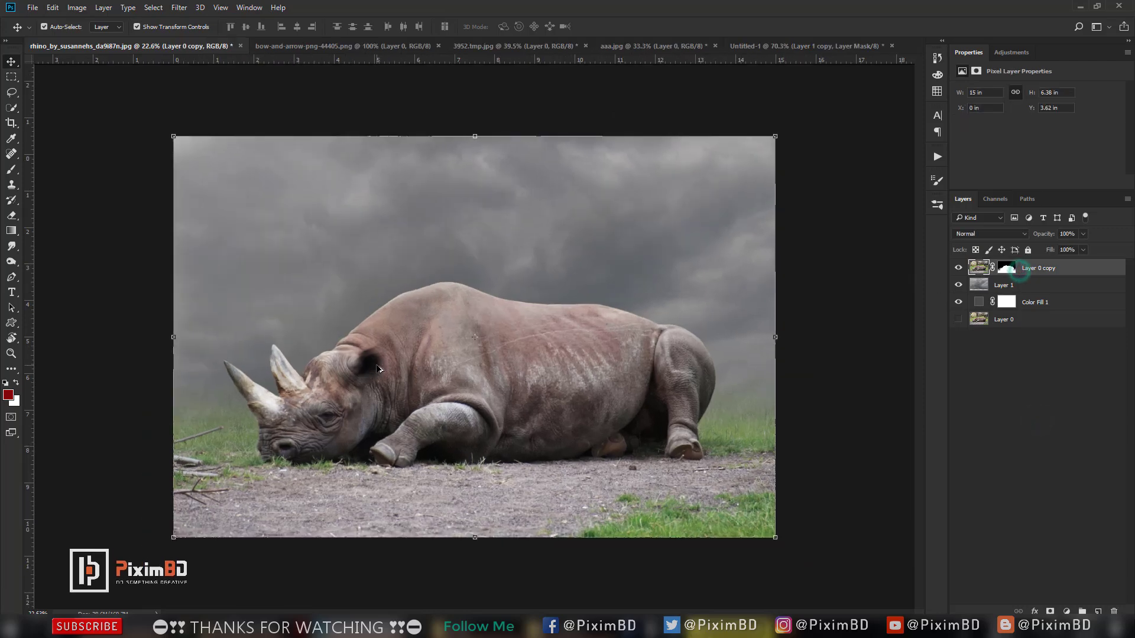
pyautogui.click(77, 7)
pyautogui.moveTo(118, 37)
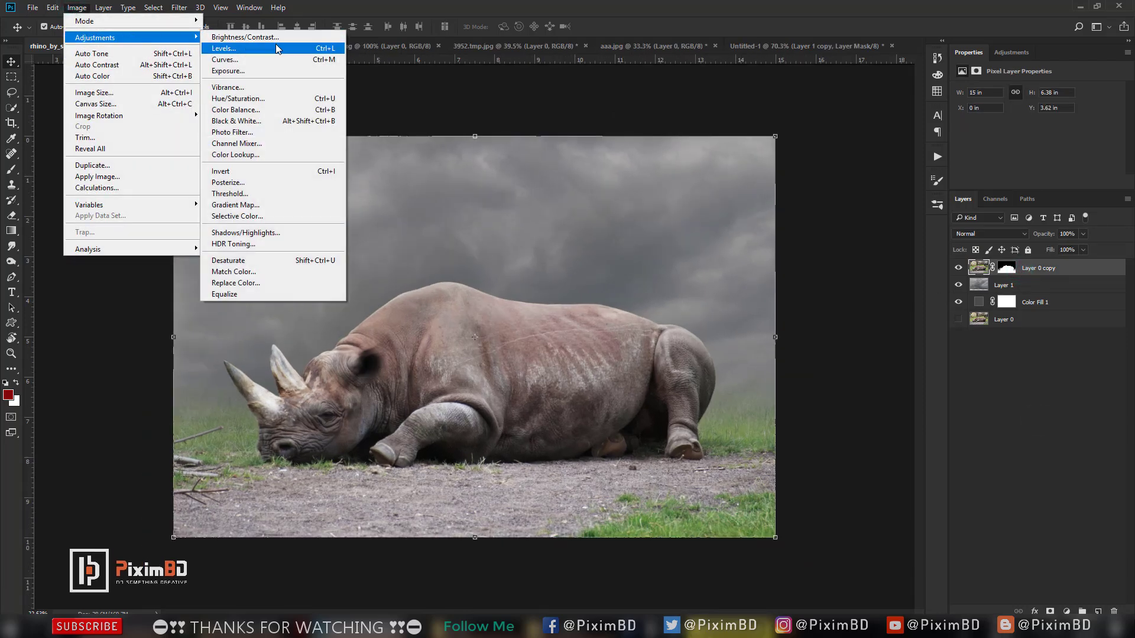
pyautogui.click(273, 87)
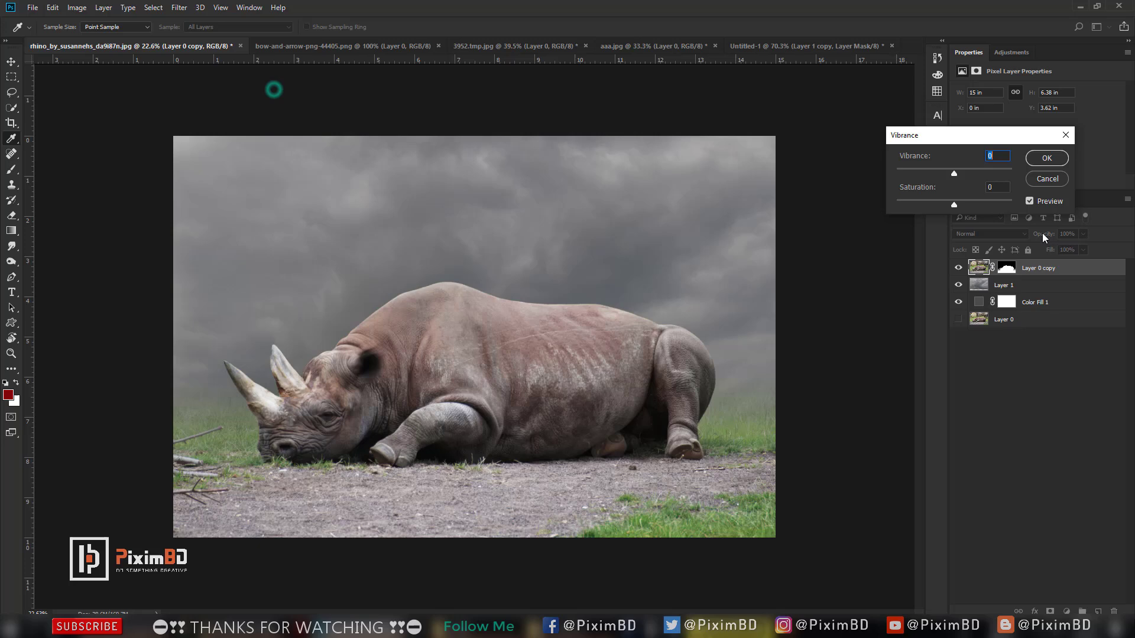
pyautogui.click(943, 172)
pyautogui.press('Return')
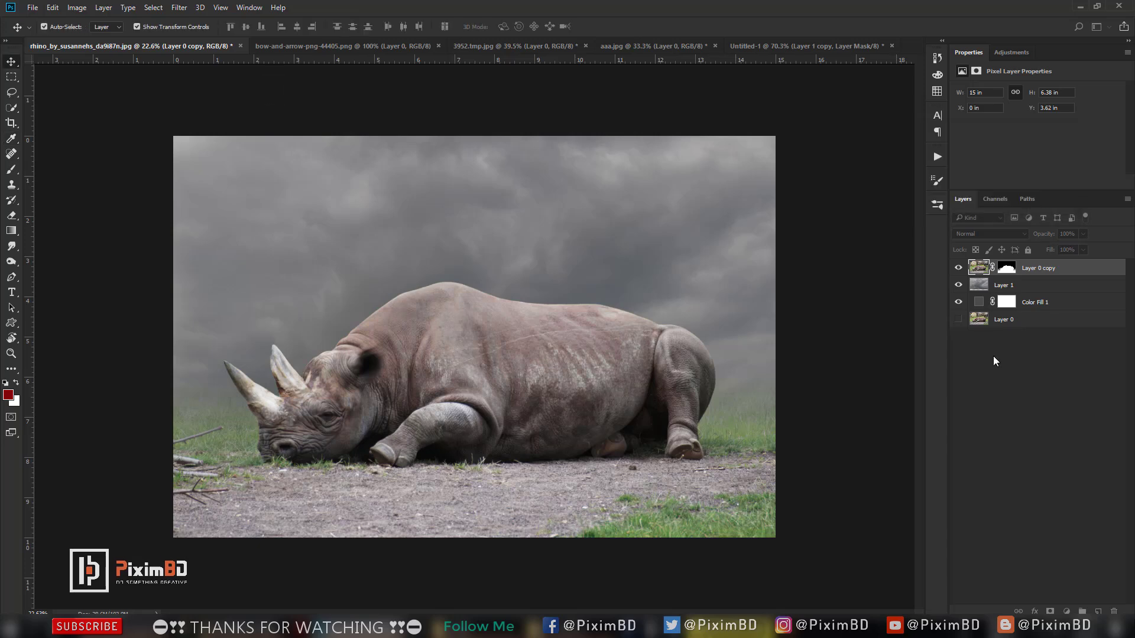
# Step: Add a Levels adjustment layer above the rhino with input black 6 and output levels 7 and 243
pyautogui.click(1066, 612)
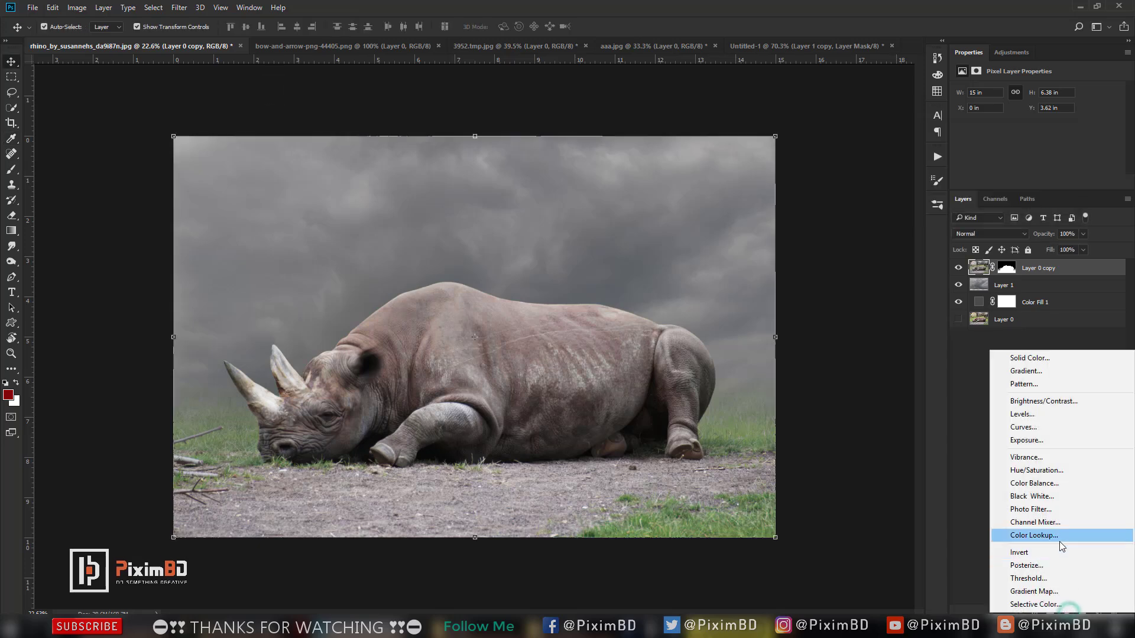
pyautogui.click(1029, 414)
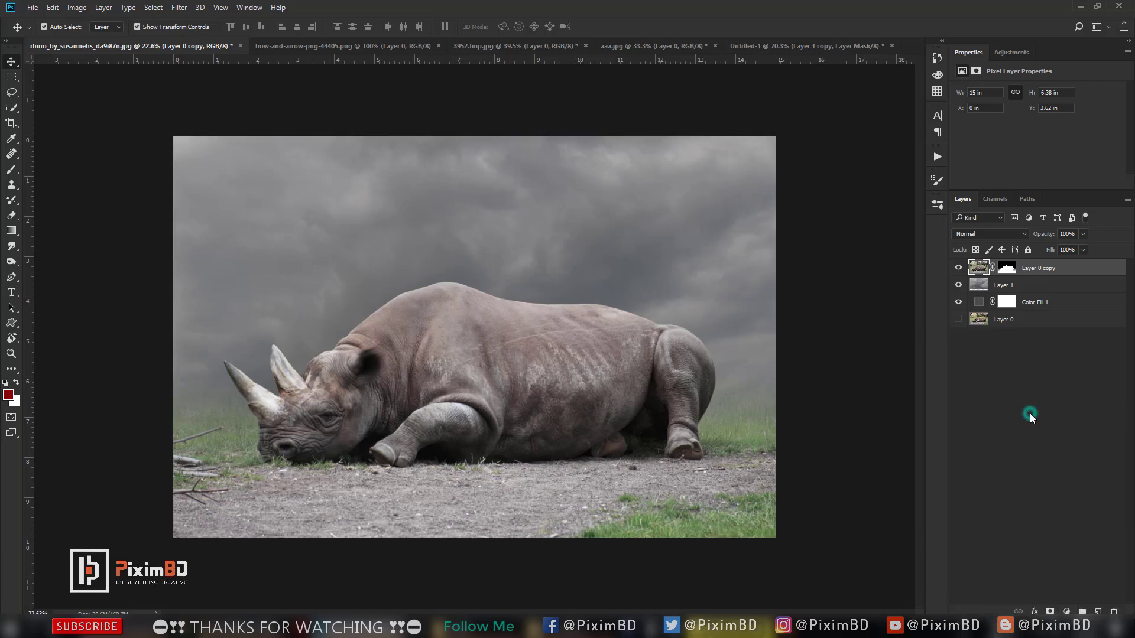
pyautogui.scroll(-4, 999, 142)
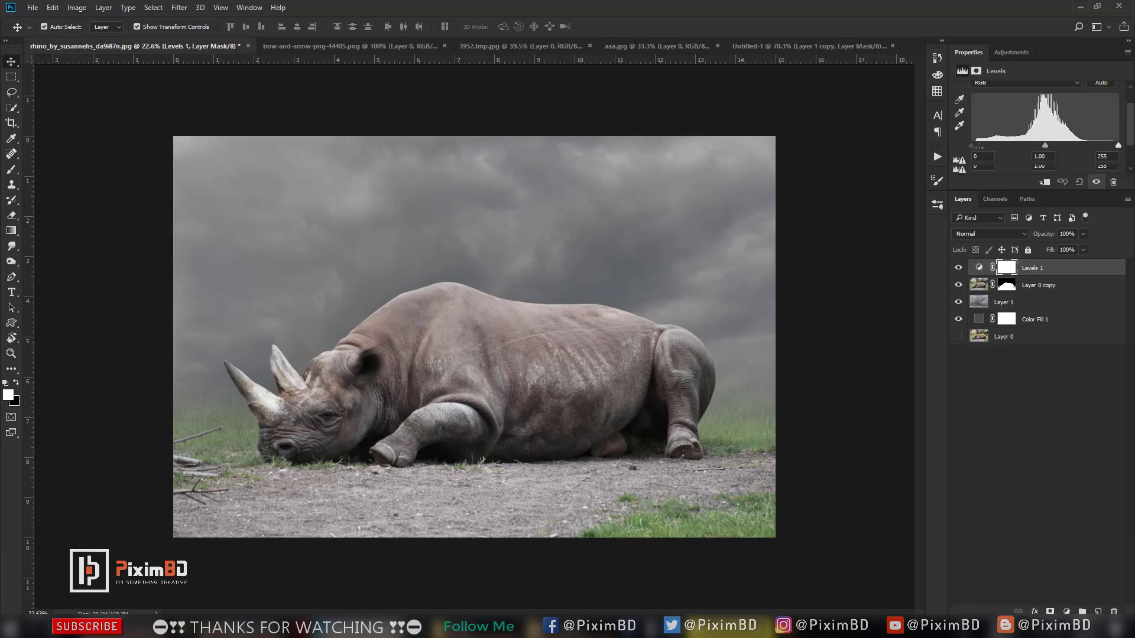
pyautogui.moveTo(972, 136); pyautogui.dragTo(978, 136)
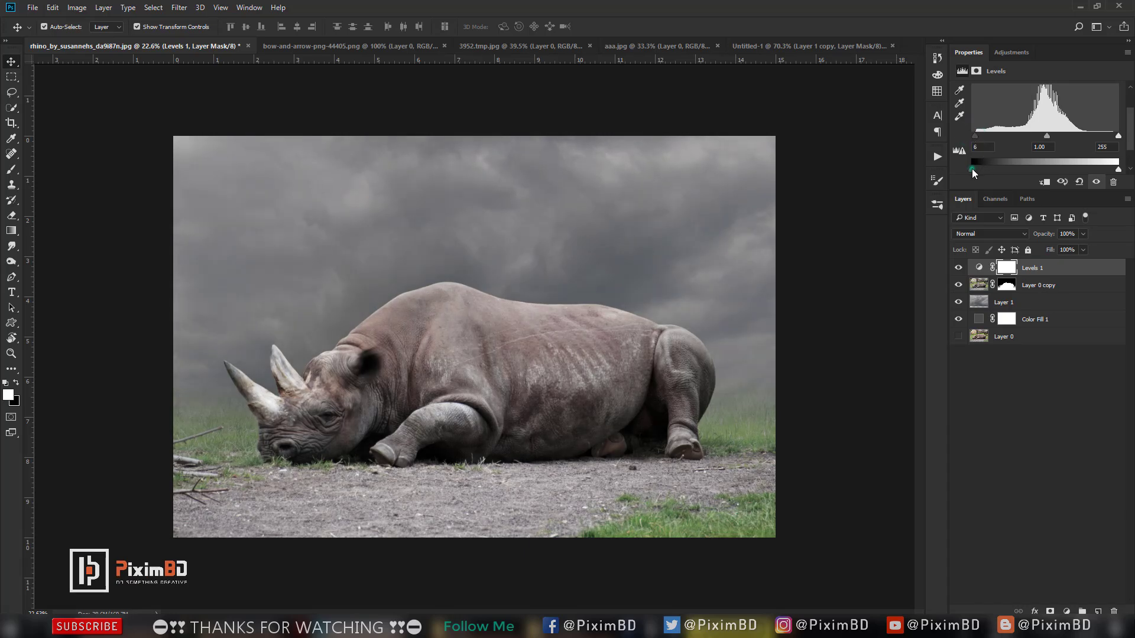
pyautogui.scroll(-2, 1030, 159)
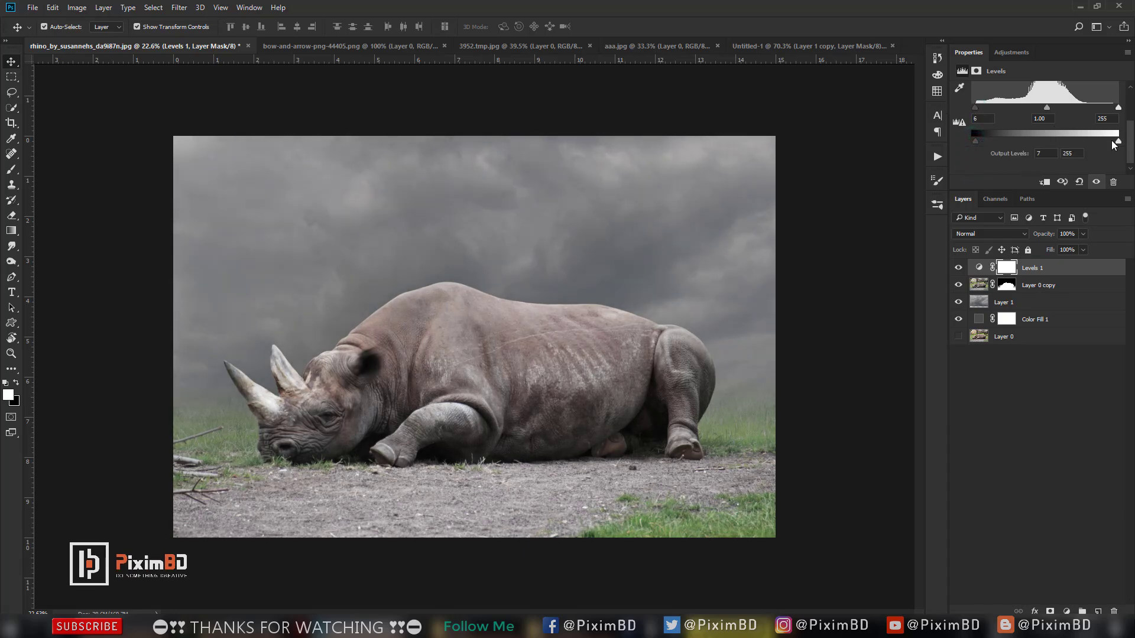
pyautogui.moveTo(1118, 141); pyautogui.dragTo(1116, 144)
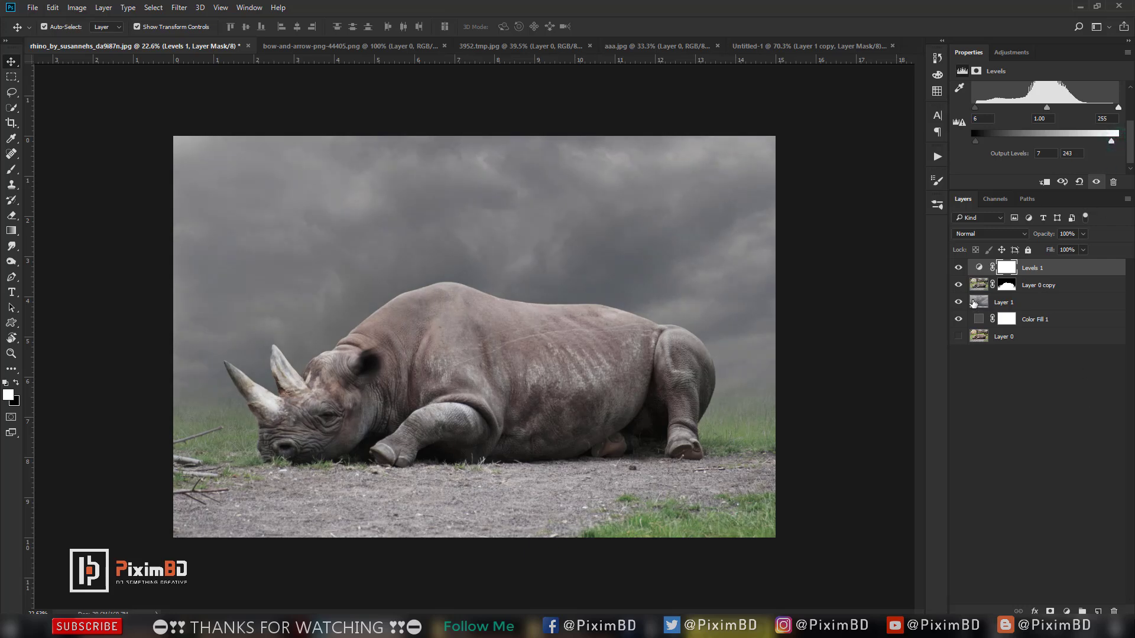
pyautogui.click(959, 269)
# Step: Add a new empty layer above the Levels adjustment and select it
pyautogui.click(1097, 611)
pyautogui.click(1063, 537)
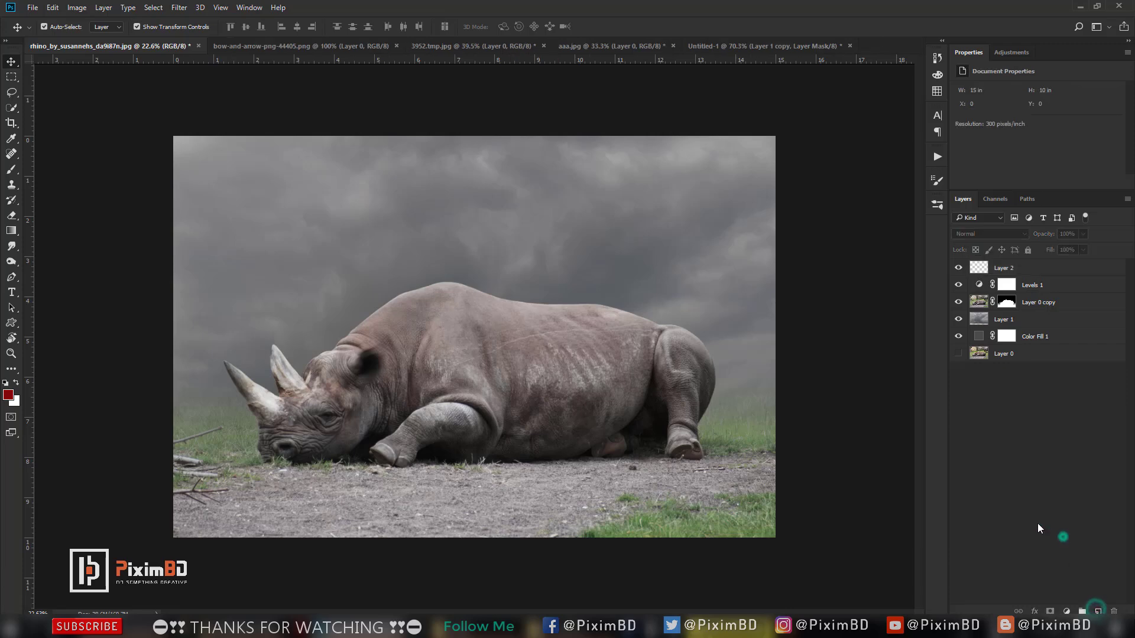
pyautogui.click(1012, 269)
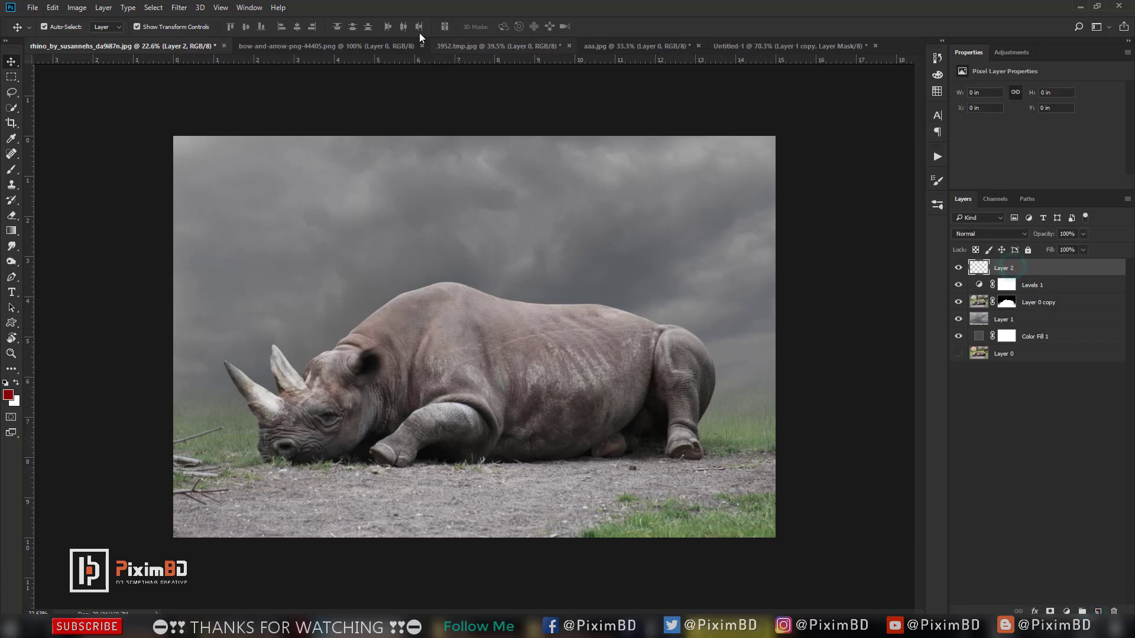
# Step: Bring the arrow into the rhino document, scale it to about 2.4 in wide and place its point on the rhino's flank
pyautogui.click(329, 46)
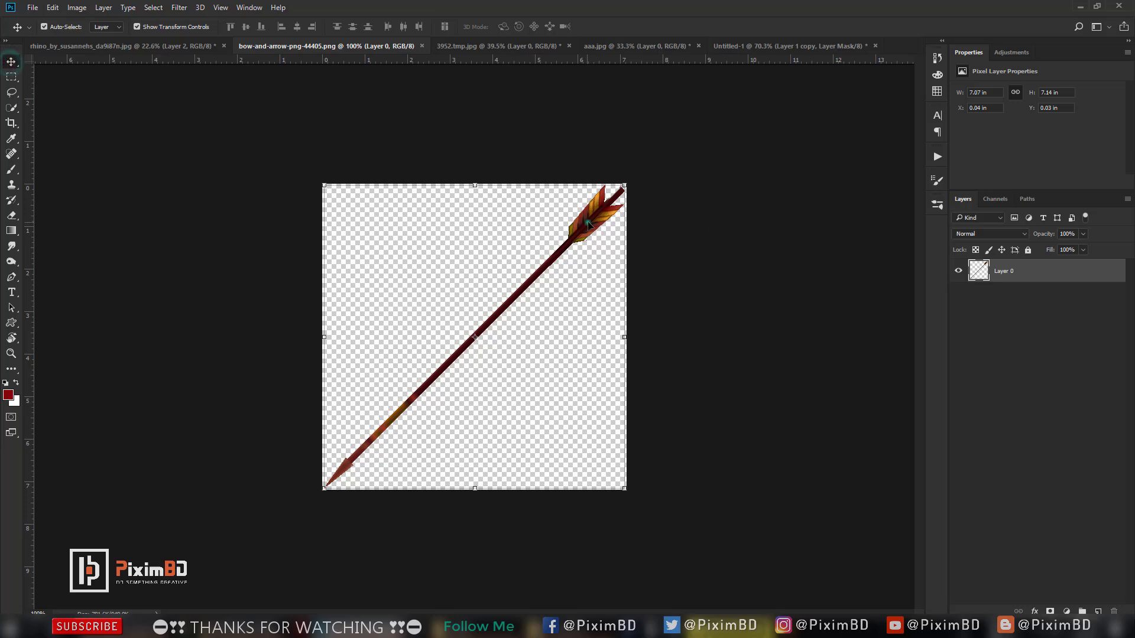
pyautogui.moveTo(588, 224); pyautogui.dragTo(612, 337)
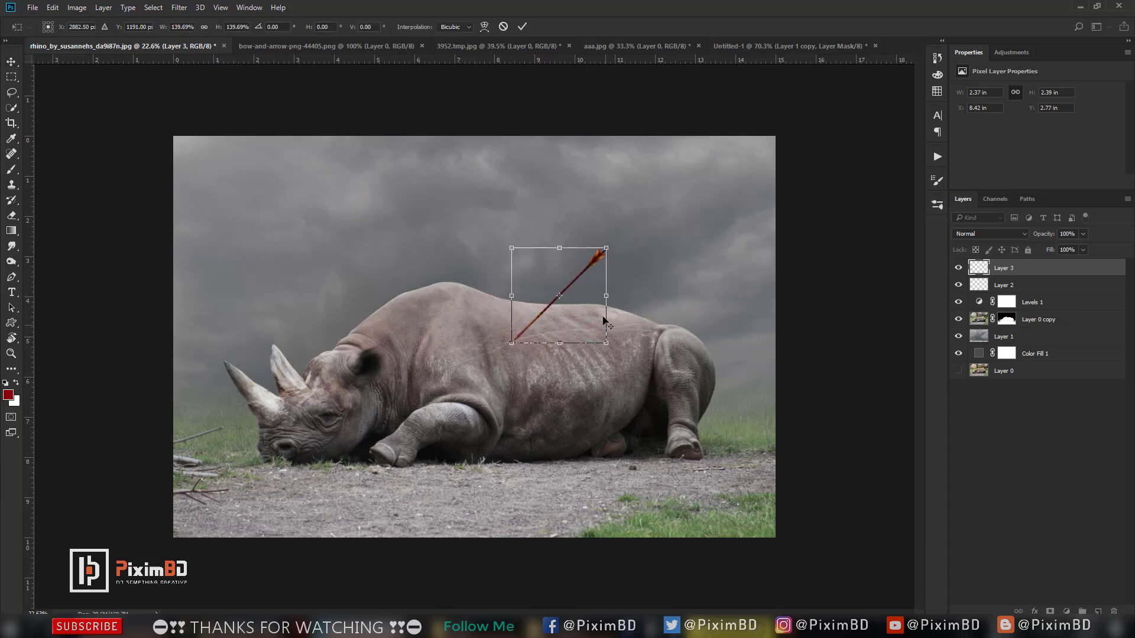
pyautogui.moveTo(596, 263); pyautogui.dragTo(640, 265)
pyautogui.press('Return')
pyautogui.scroll(3, 631, 331)
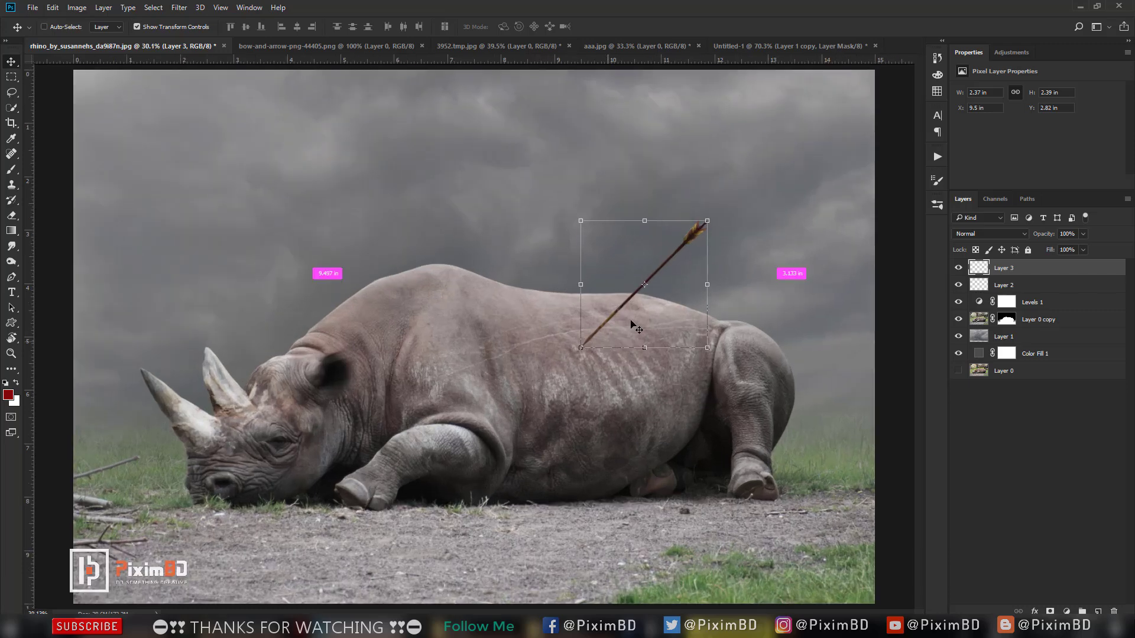
pyautogui.hotkey('ctrl', 't')
pyautogui.moveTo(687, 236); pyautogui.dragTo(690, 237)
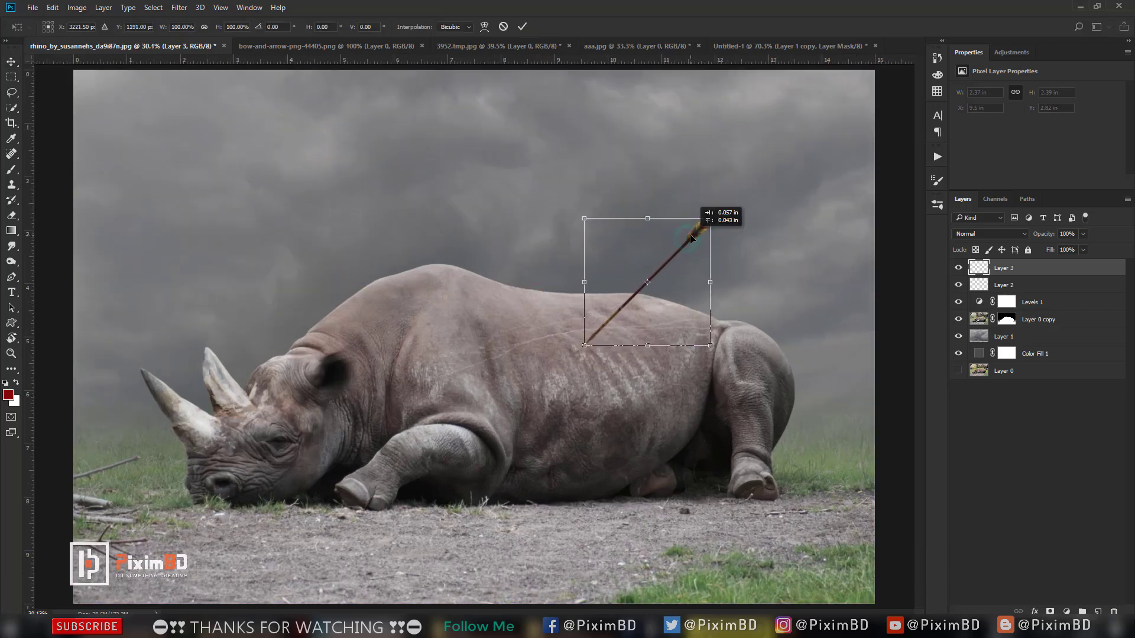
pyautogui.press('Return')
# Step: Erase the arrow's tip on its own layer with a 100 px eraser so the arrow appears embedded in the skin
pyautogui.scroll(4, 588, 339)
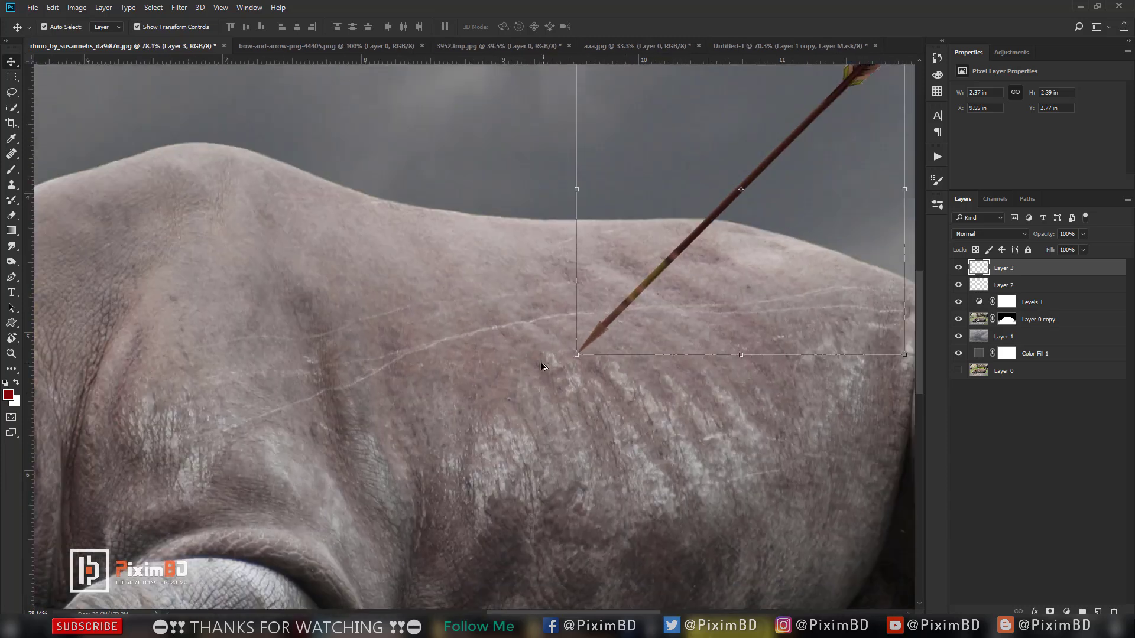
pyautogui.click(542, 365)
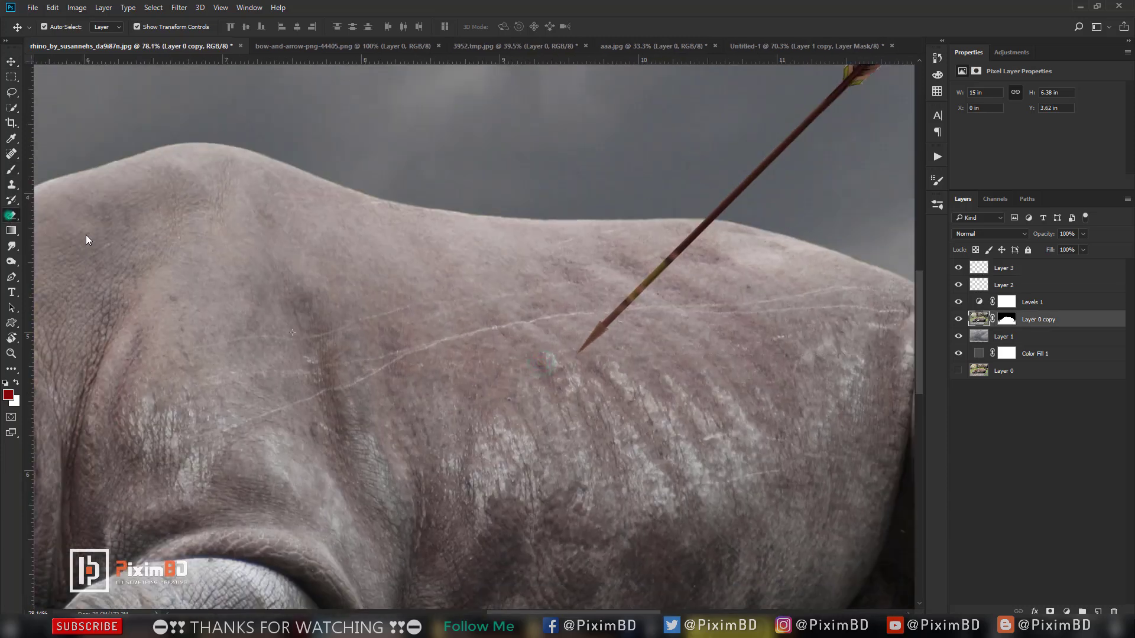
pyautogui.press('e')
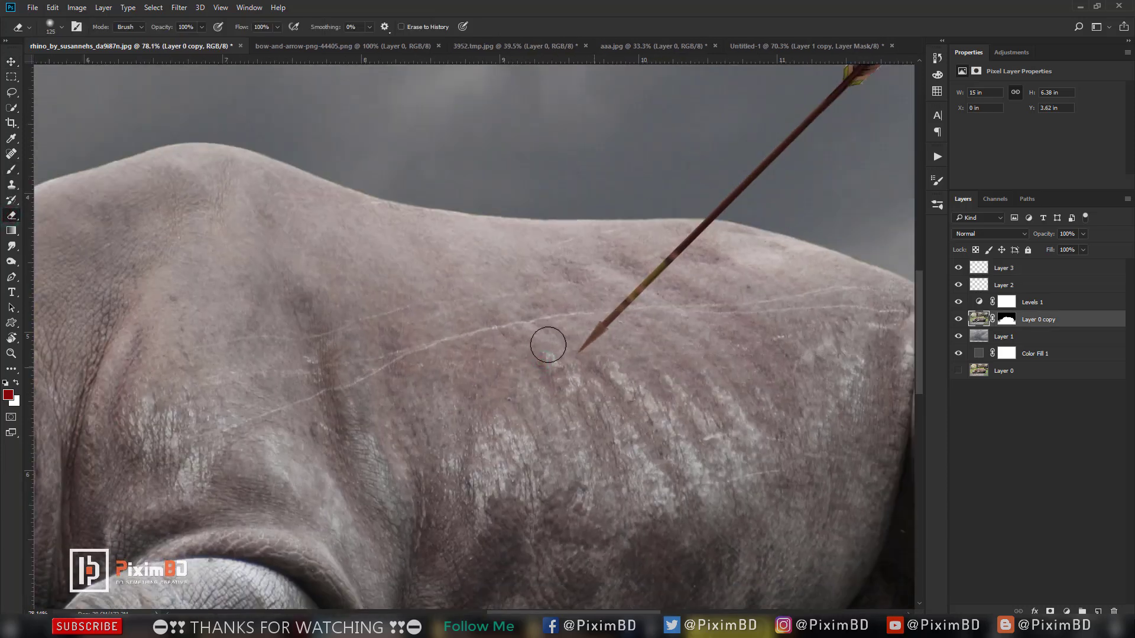
pyautogui.click(58, 28)
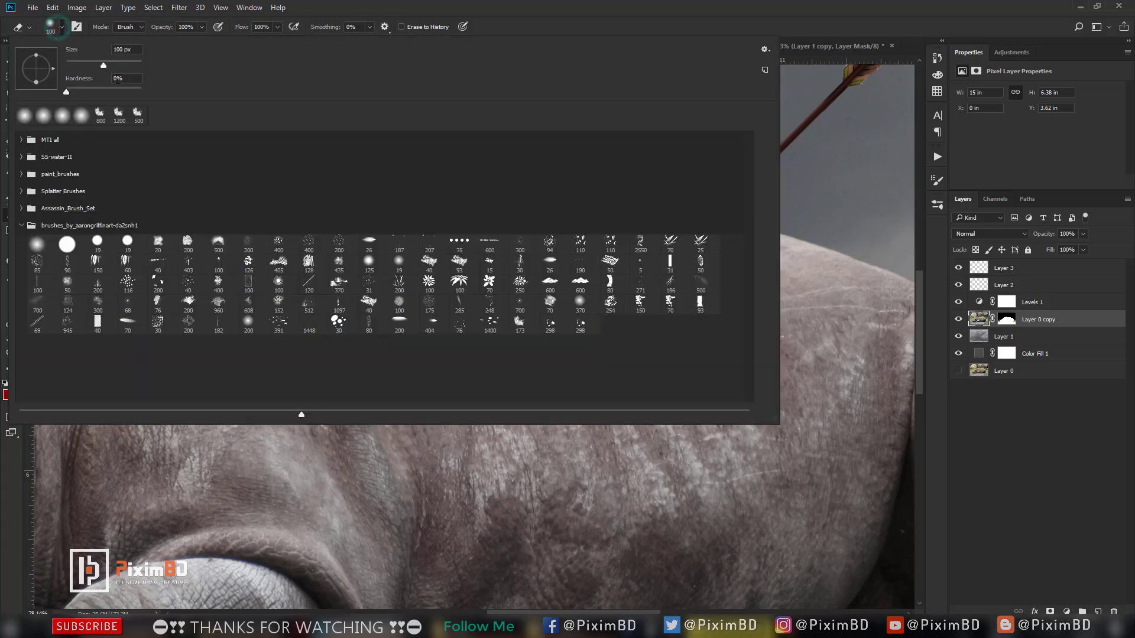
pyautogui.press('Return')
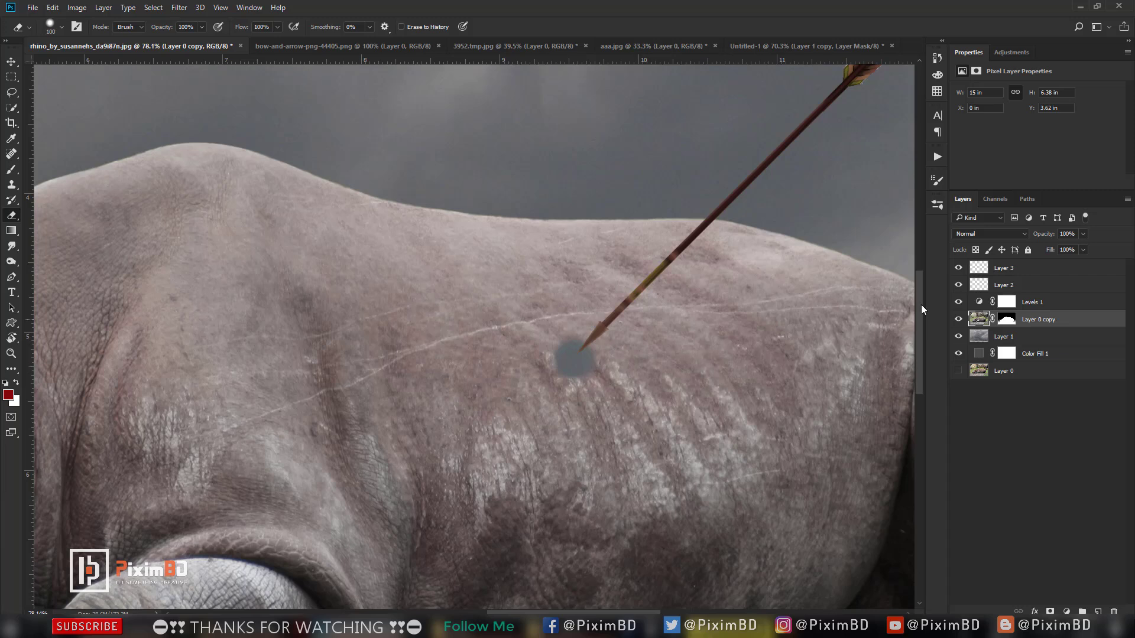
pyautogui.click(1018, 268)
pyautogui.click(958, 268)
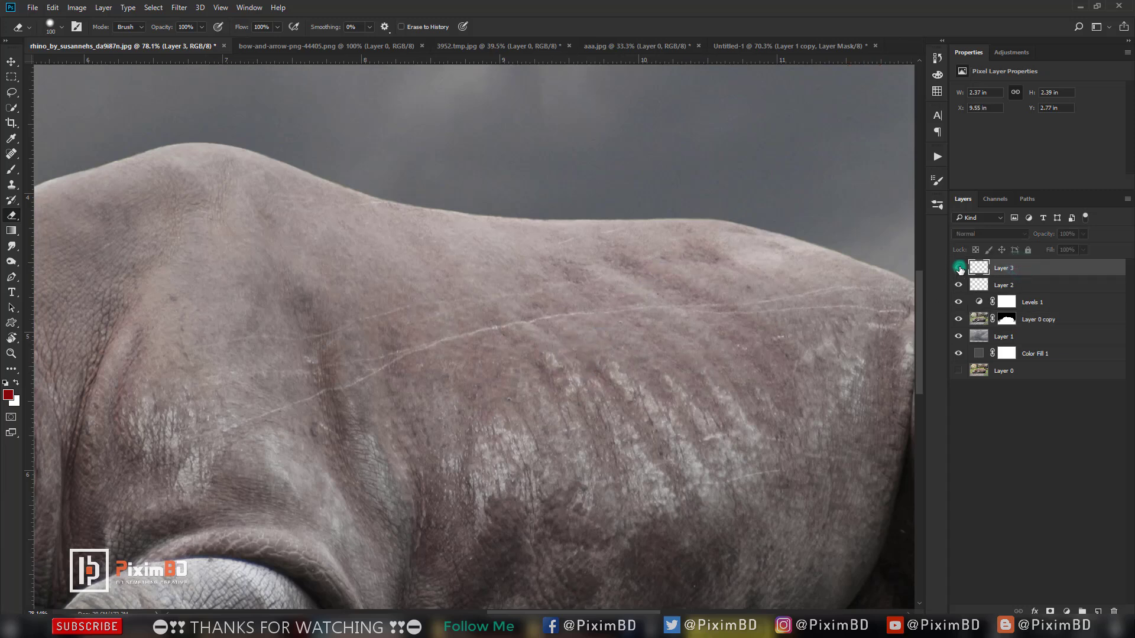
pyautogui.click(957, 268)
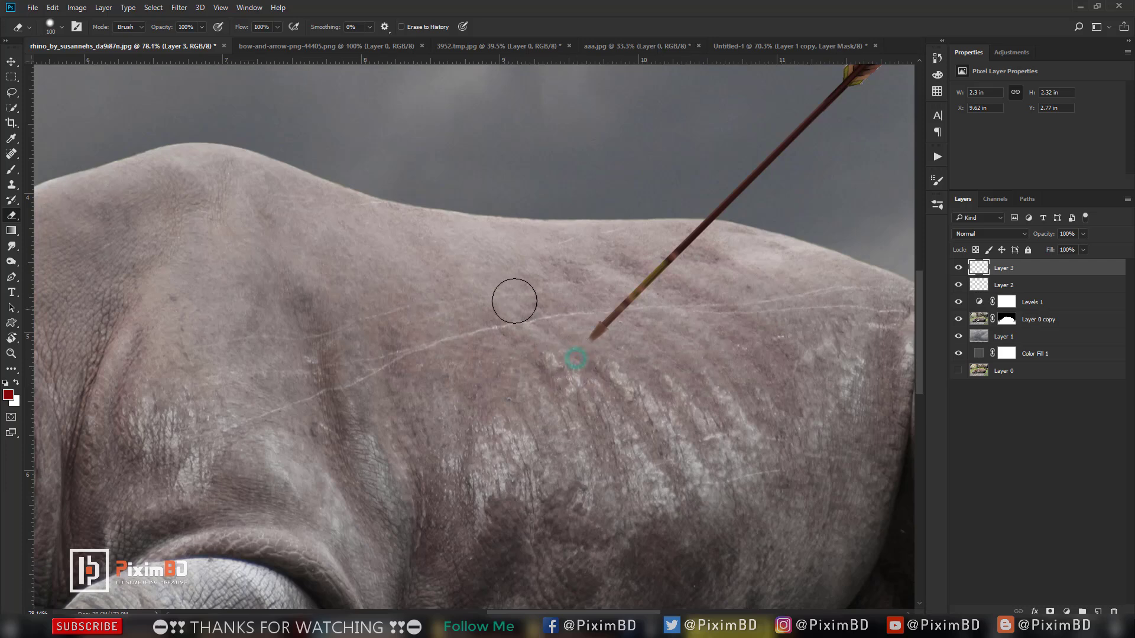
pyautogui.scroll(-6, 514, 301)
pyautogui.scroll(3, 501, 277)
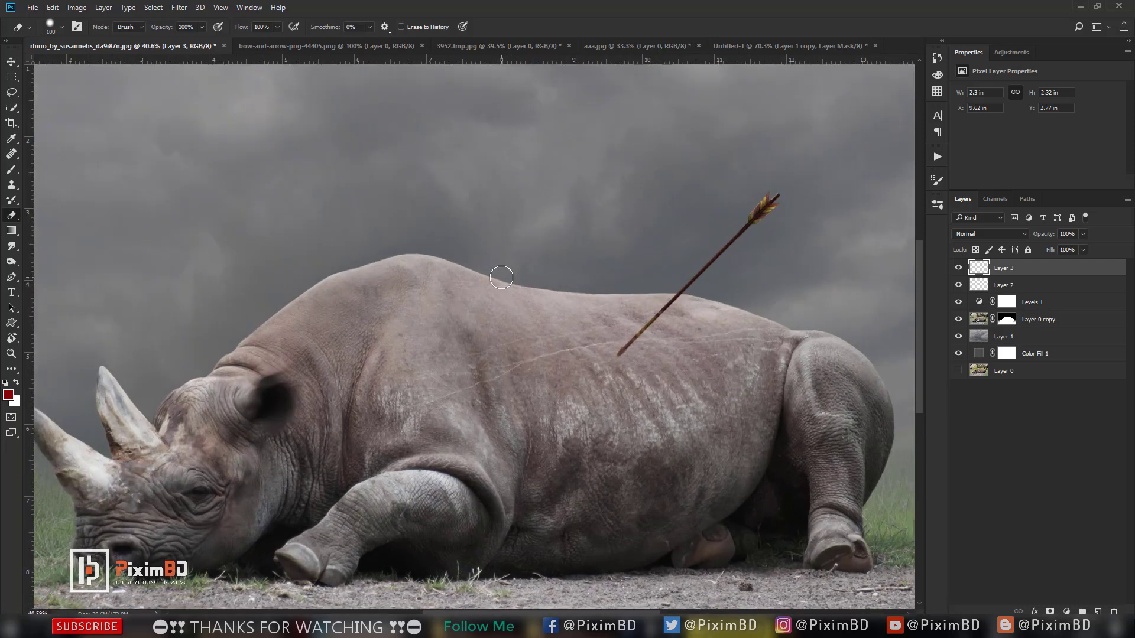
pyautogui.scroll(-3, 501, 277)
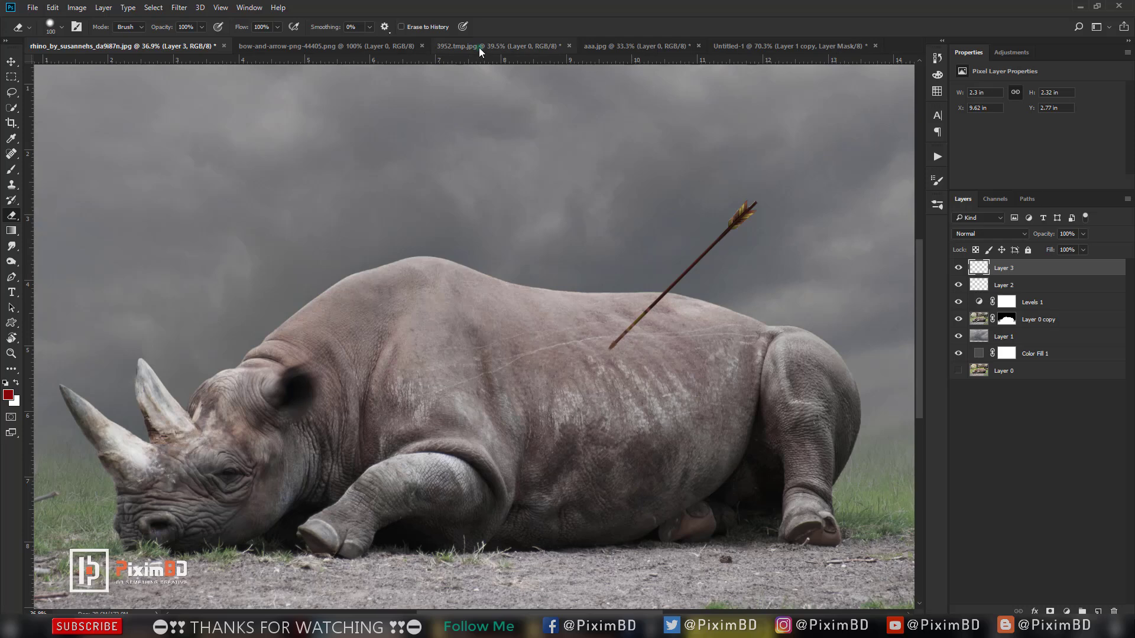
# Step: Bring the blood splatter image from 3952.tmp.jpg into the rhino document, placing it over the flank at the arrow's point
pyautogui.click(478, 47)
pyautogui.scroll(5, 463, 354)
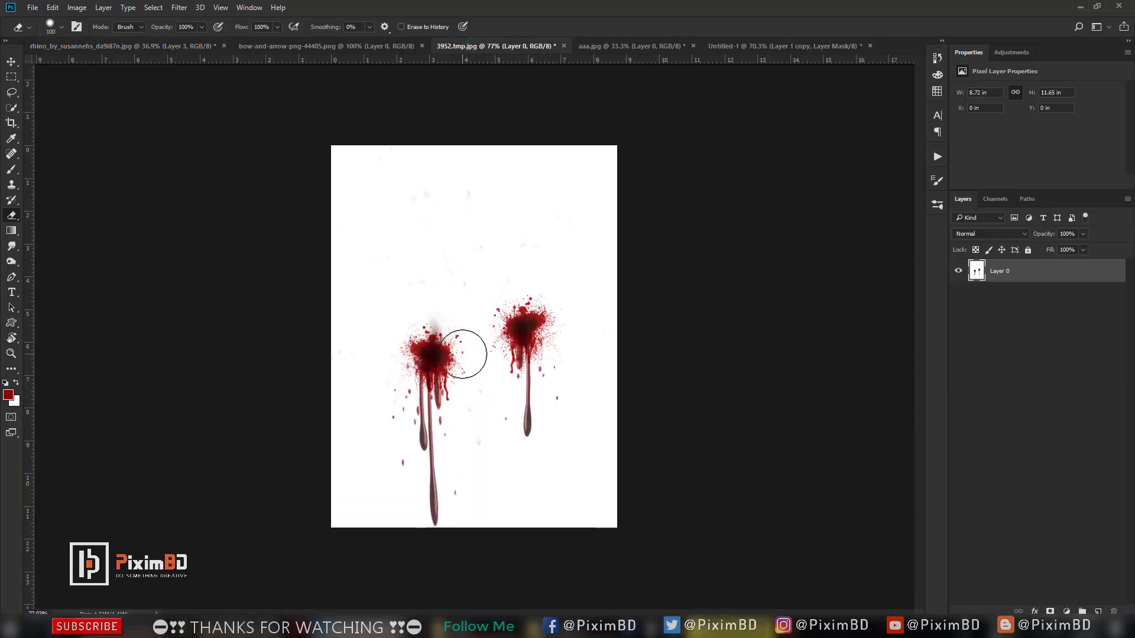
pyautogui.scroll(2, 463, 354)
pyautogui.scroll(-2, 462, 354)
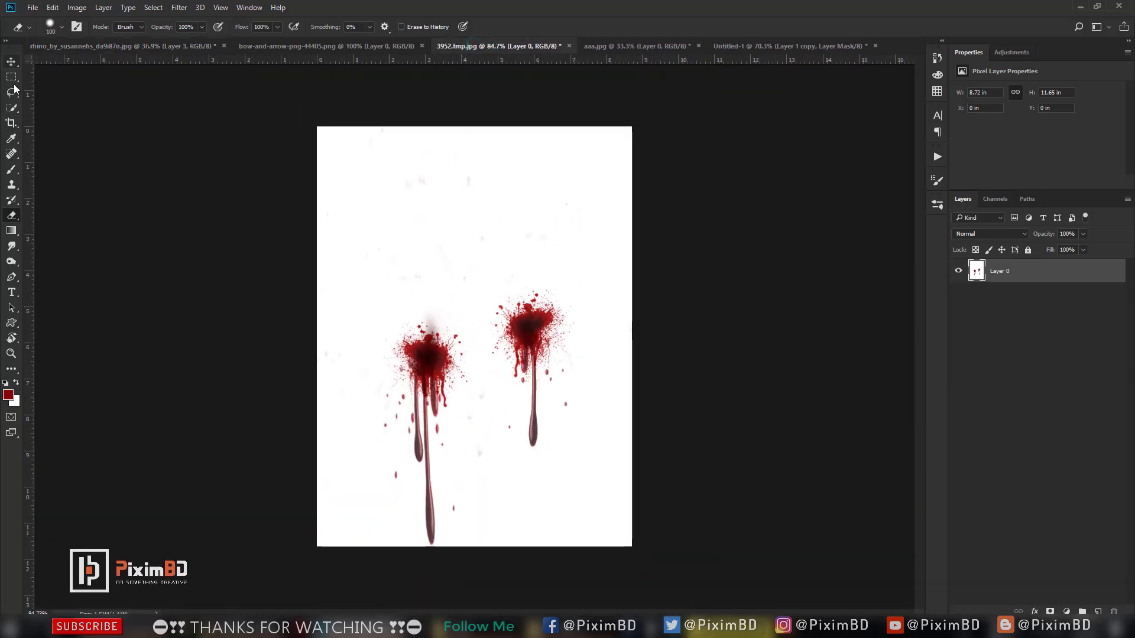
pyautogui.click(12, 64)
pyautogui.moveTo(523, 322); pyautogui.dragTo(605, 361)
# Step: Set the blood splatter layer's blend mode to Multiply
pyautogui.click(991, 234)
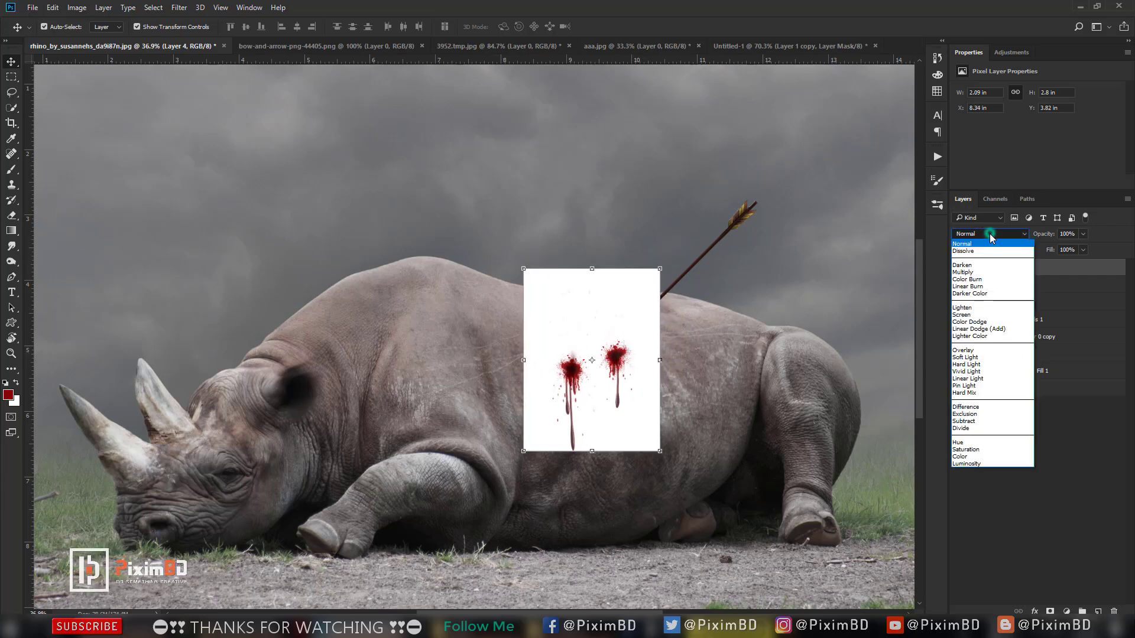
pyautogui.click(991, 234)
pyautogui.press('Down')
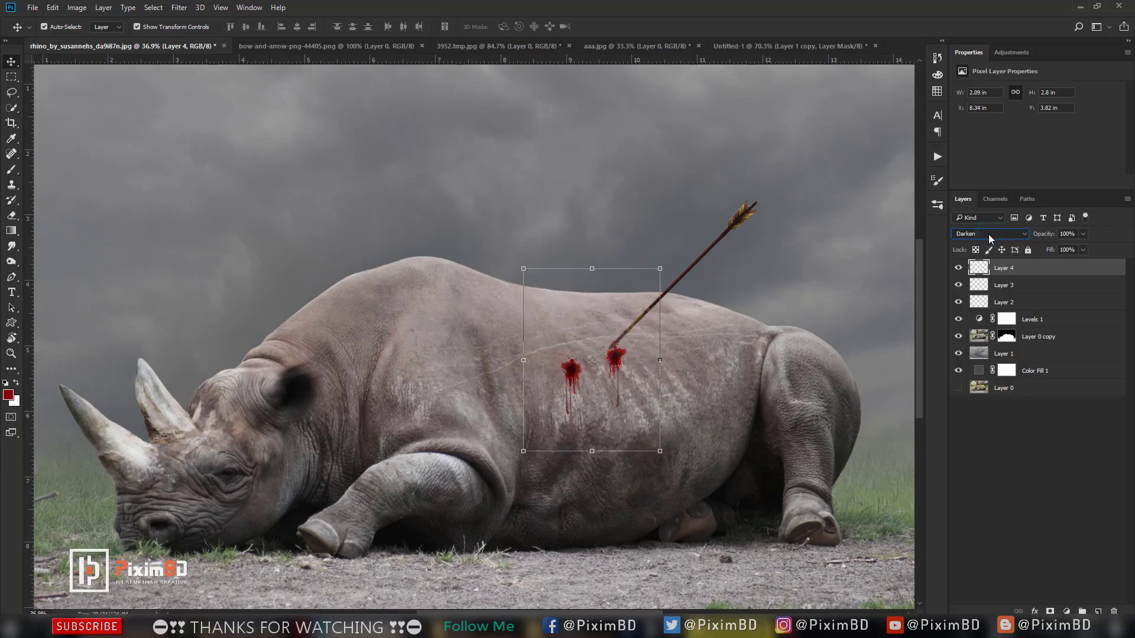
pyautogui.press('Down')
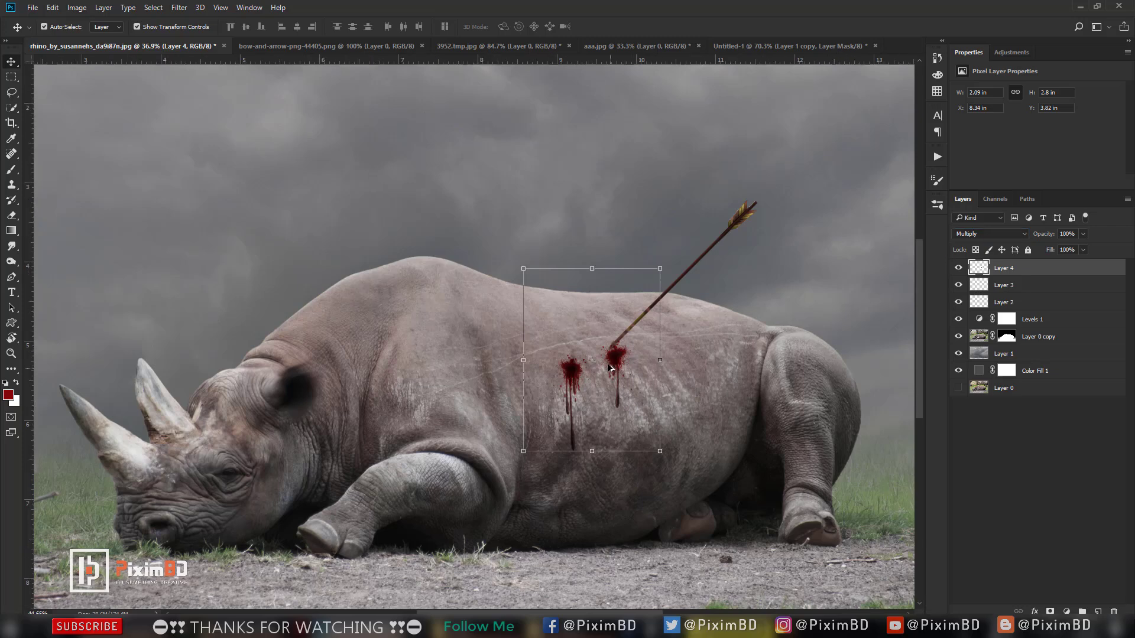
# Step: Scale the blood splatter to about 96% with one wound at the arrow's point, and move its layer beneath the arrow layer
pyautogui.scroll(3, 657, 388)
pyautogui.moveTo(710, 178); pyautogui.dragTo(702, 186)
pyautogui.moveTo(616, 368); pyautogui.dragTo(609, 352)
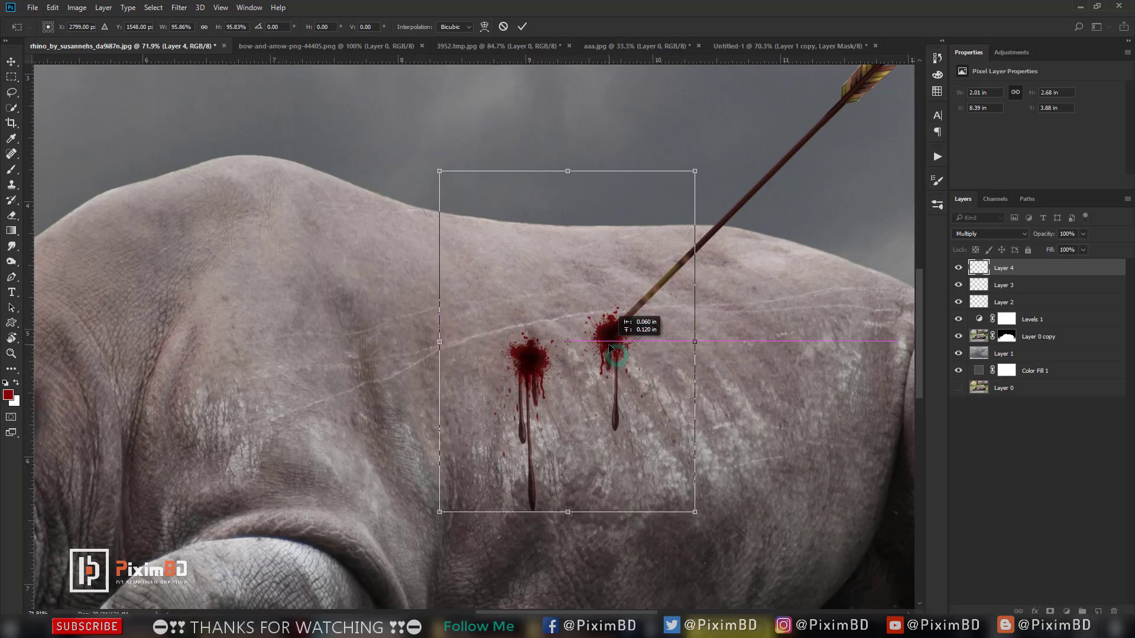
pyautogui.press('Return')
pyautogui.moveTo(1016, 263); pyautogui.dragTo(1026, 289)
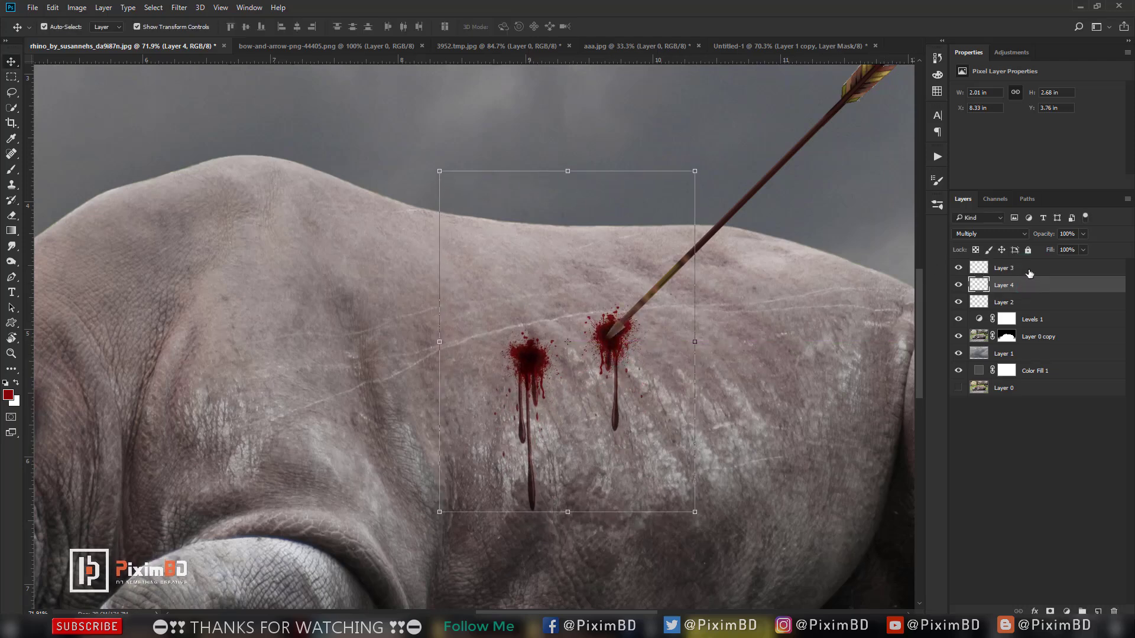
# Step: Nudge the arrow layer slightly so its tip sits in the middle of the blood wound
pyautogui.click(1028, 269)
pyautogui.hotkey('ctrl', 't')
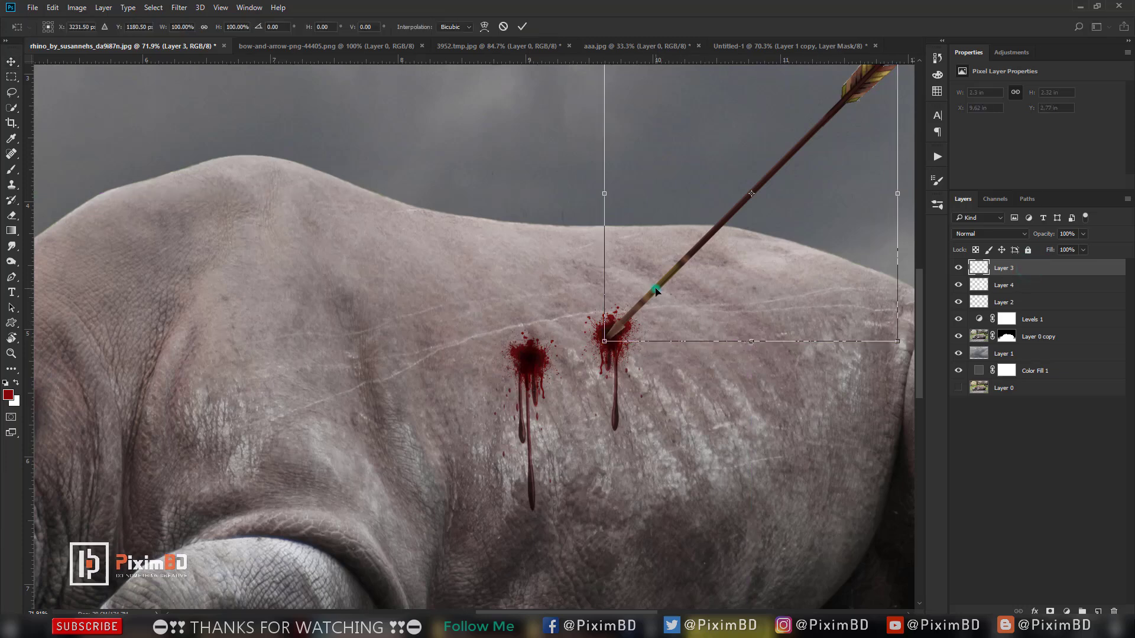
pyautogui.moveTo(656, 290); pyautogui.dragTo(659, 287)
pyautogui.press('Up')
pyautogui.press('Up')
pyautogui.press('Up')
pyautogui.press('Left')
pyautogui.press('Left')
pyautogui.press('Left')
pyautogui.press('Left')
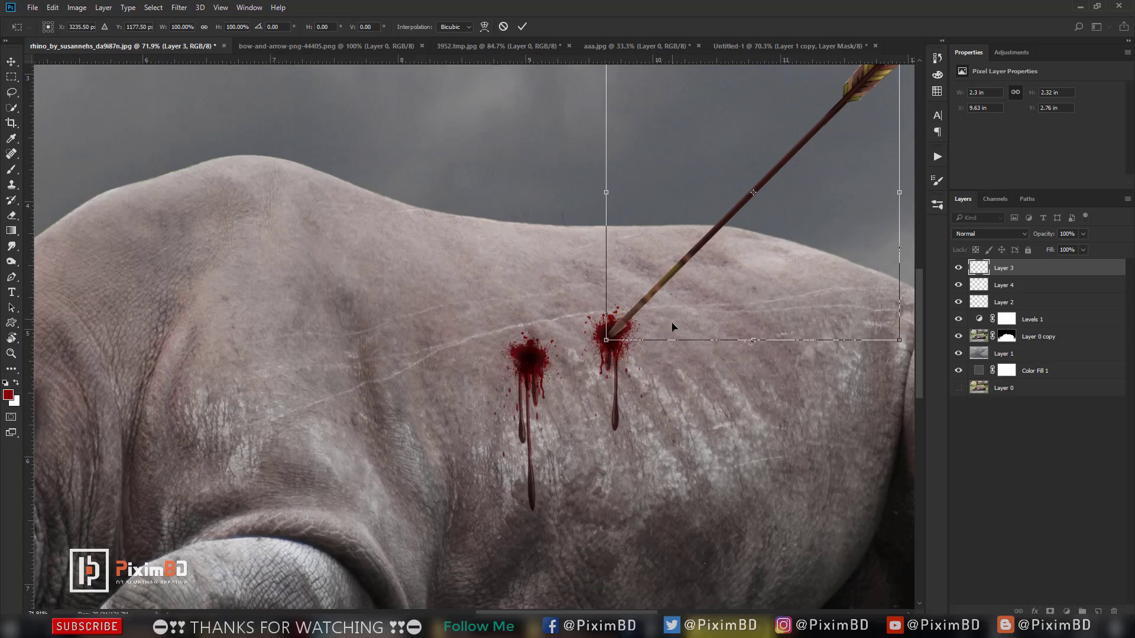
pyautogui.press('Return')
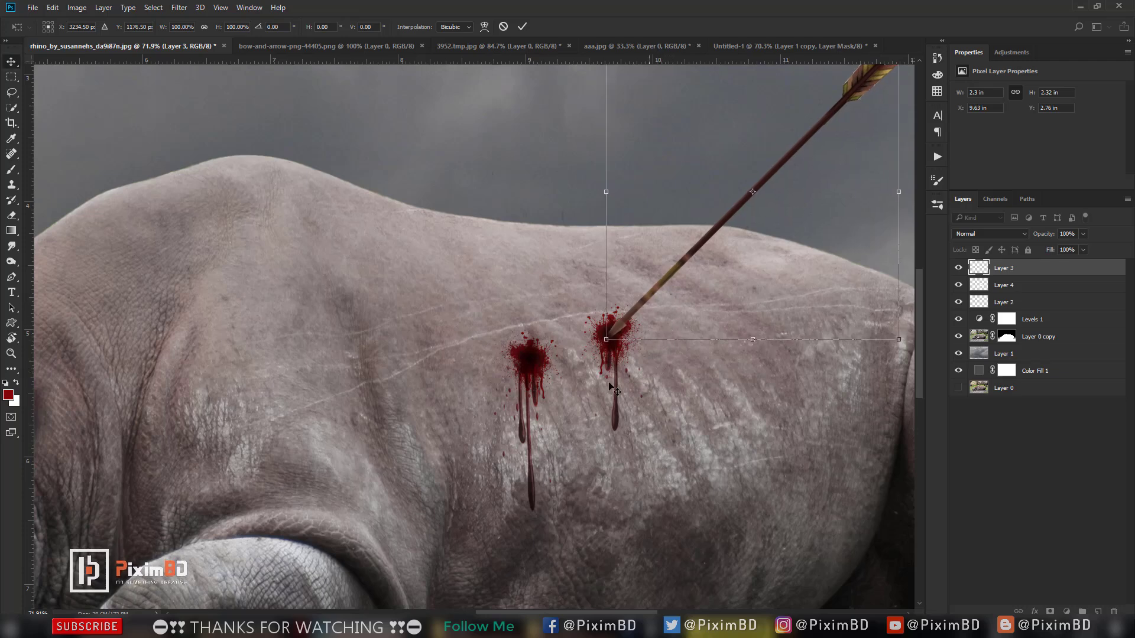
# Step: Darken the arrow layer around its embedded tip with the Burn tool at 300 px, Shadows range and 42% exposure
pyautogui.click(11, 264)
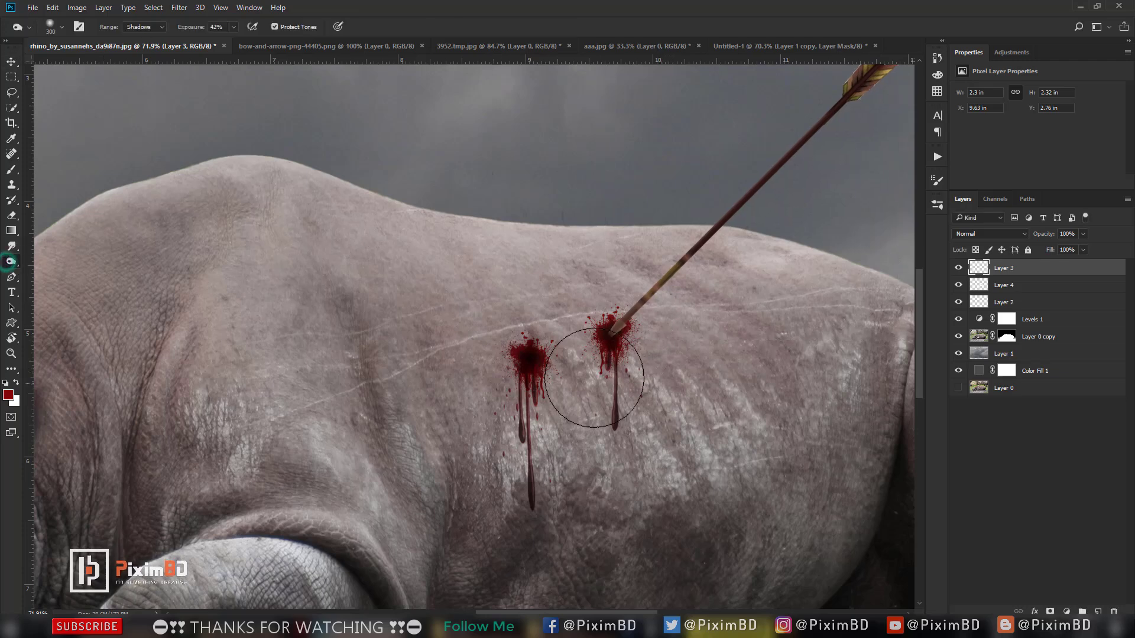
pyautogui.click(958, 267)
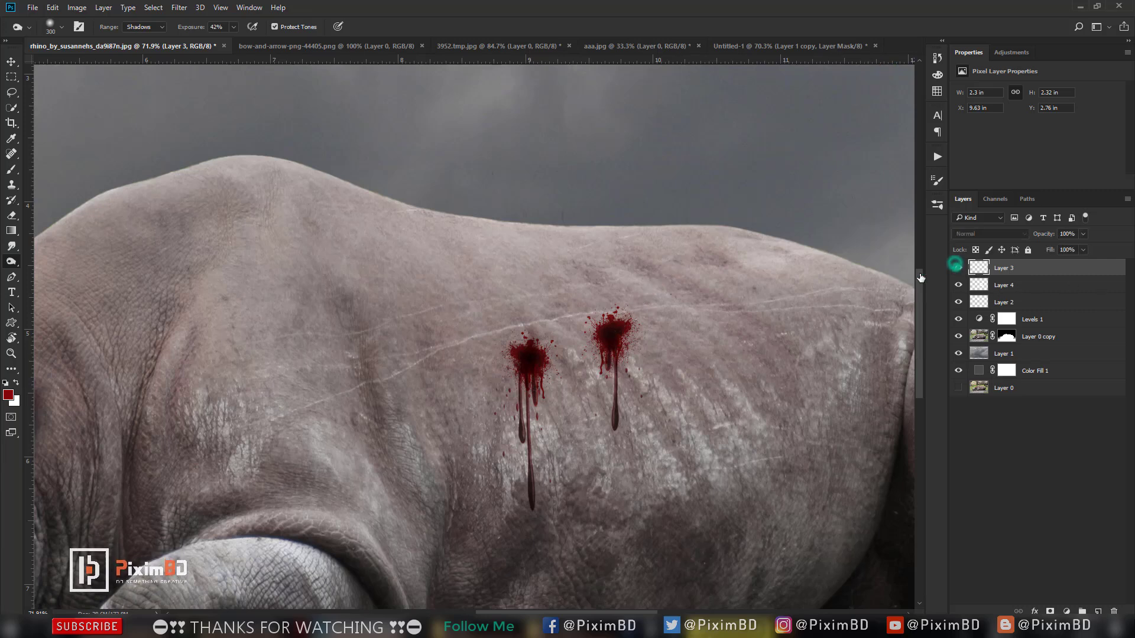
pyautogui.click(957, 268)
pyautogui.moveTo(648, 350); pyautogui.dragTo(585, 395)
pyautogui.moveTo(665, 336)
pyautogui.mouseDown()
pyautogui.moveTo(636, 372)
pyautogui.moveTo(683, 344)
pyautogui.mouseUp()
pyautogui.scroll(-3, 697, 274)
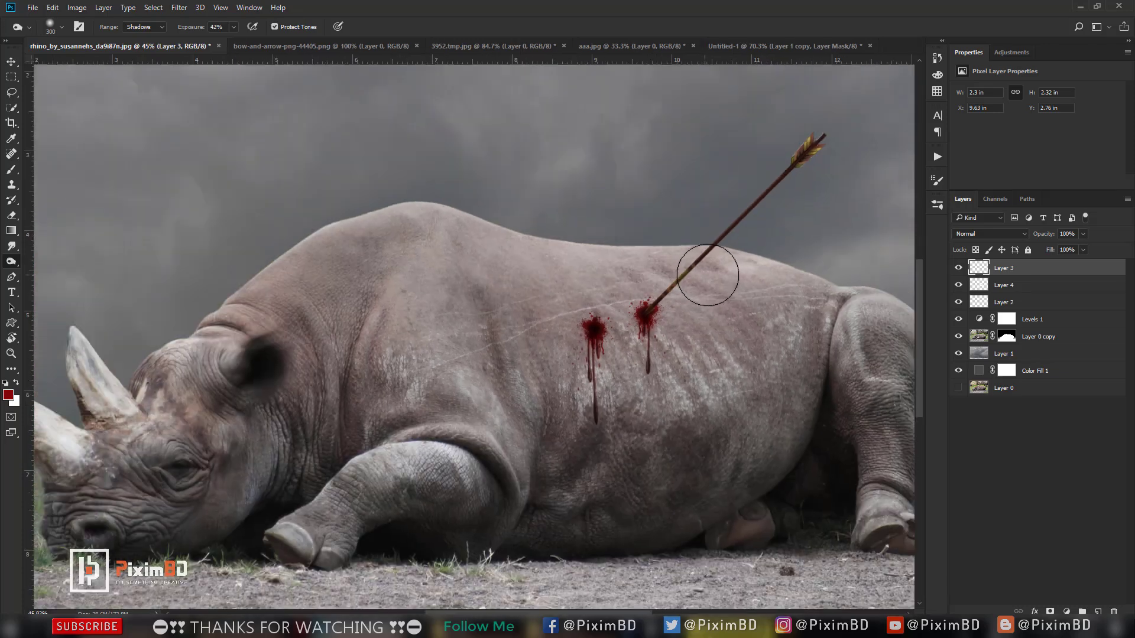
pyautogui.scroll(3, 729, 274)
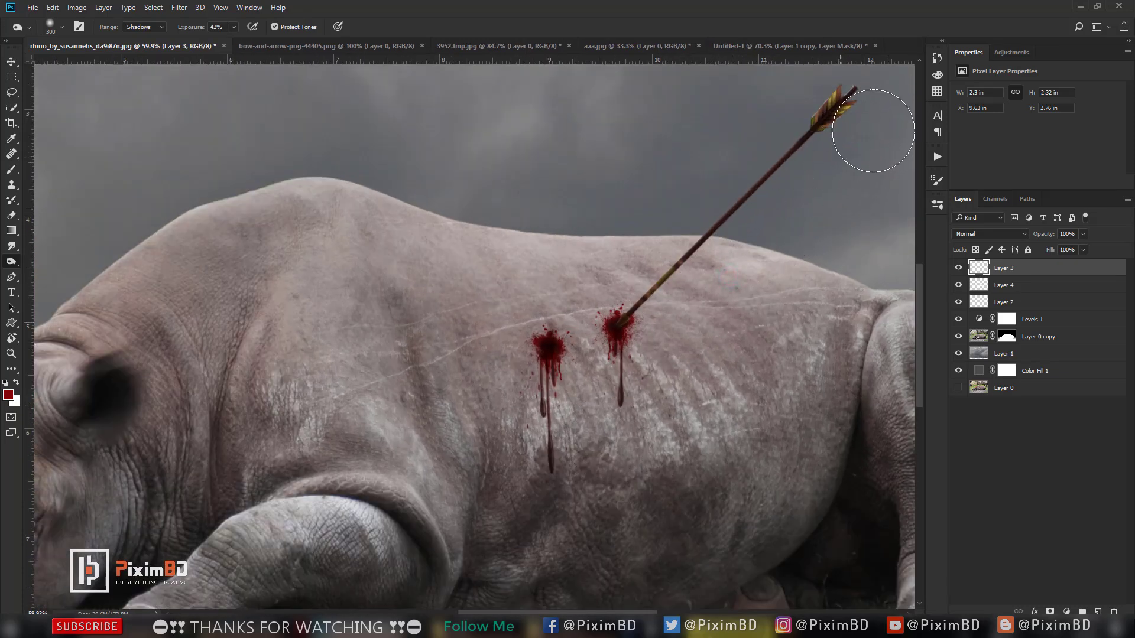
pyautogui.click(958, 269)
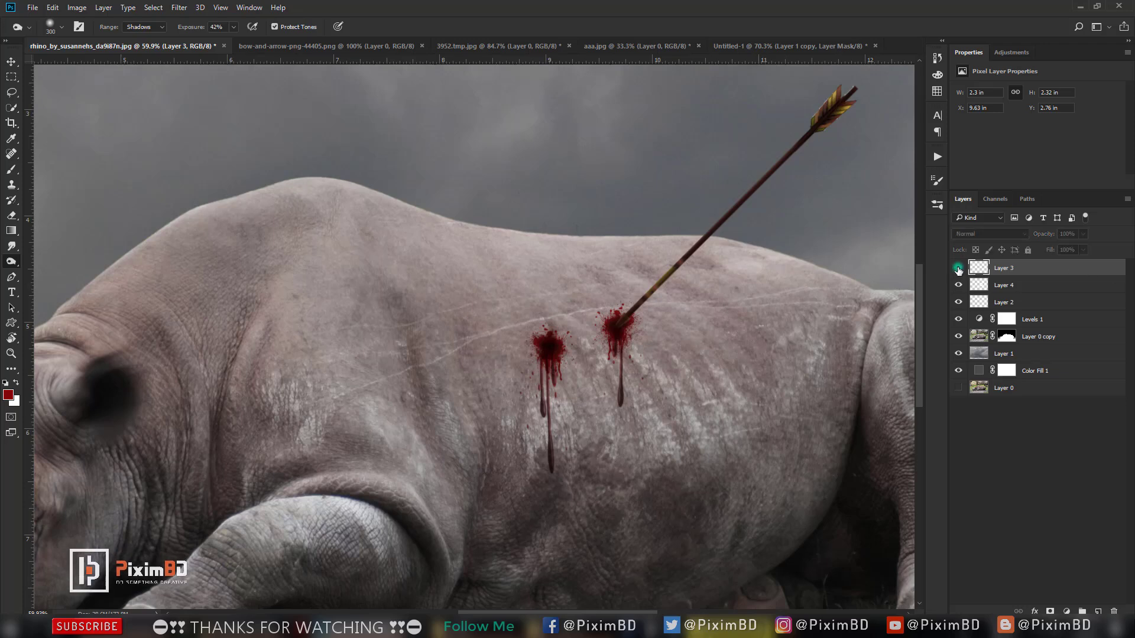
pyautogui.scroll(-4, 656, 331)
pyautogui.scroll(2, 696, 336)
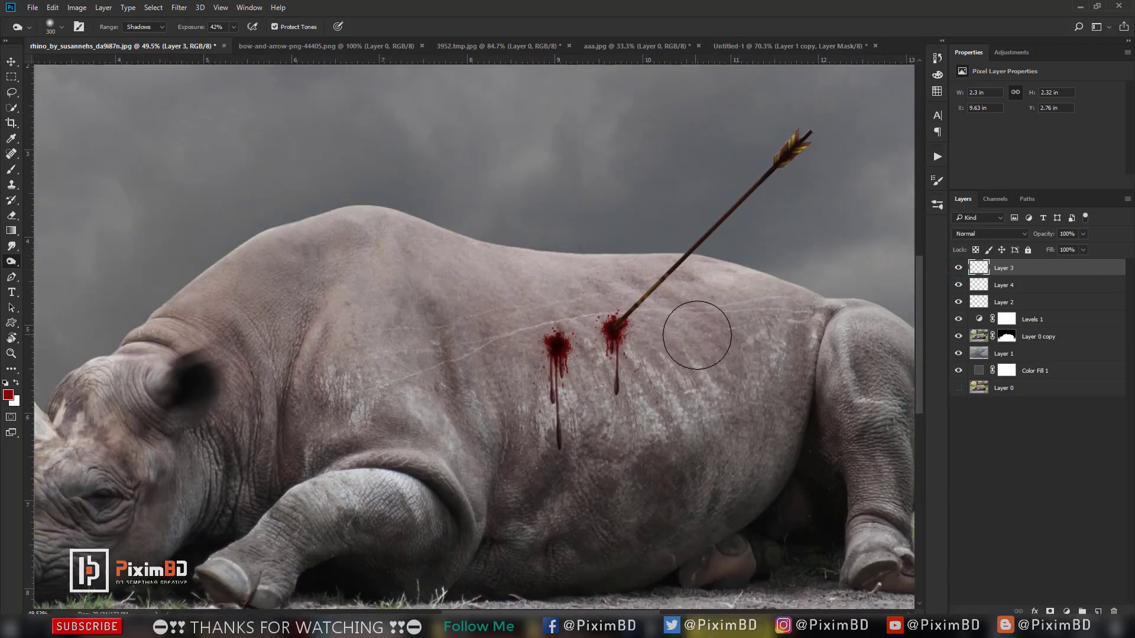
# Step: Duplicate the arrow layer, flip the copy horizontally and shift it toward the rhino's shoulder
pyautogui.hotkey('ctrl', 'j')
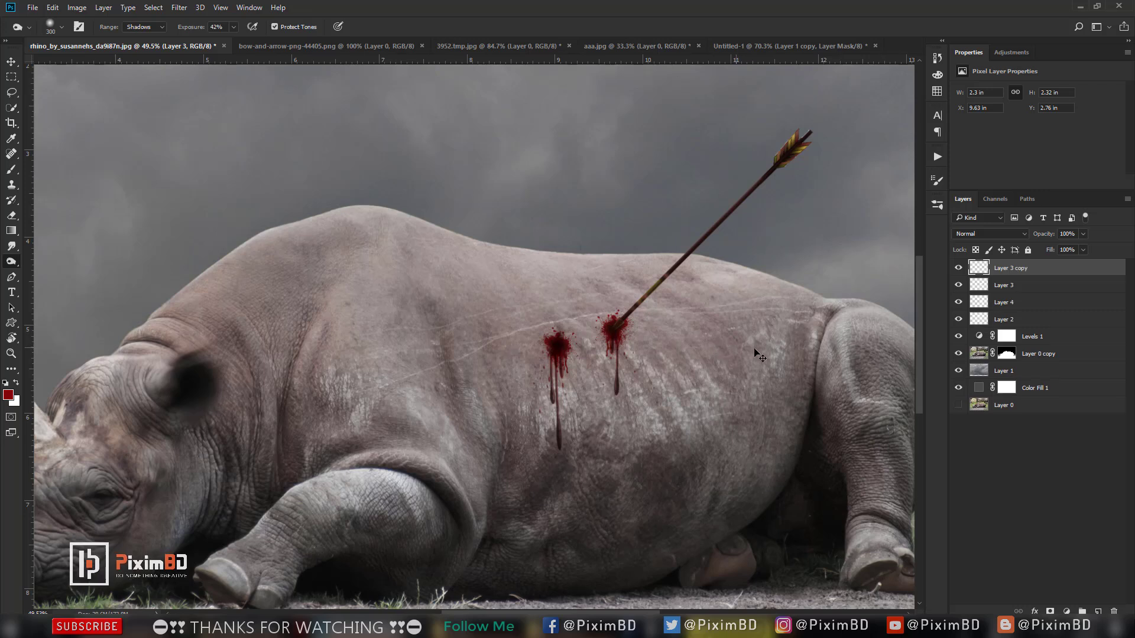
pyautogui.hotkey('ctrl', 't')
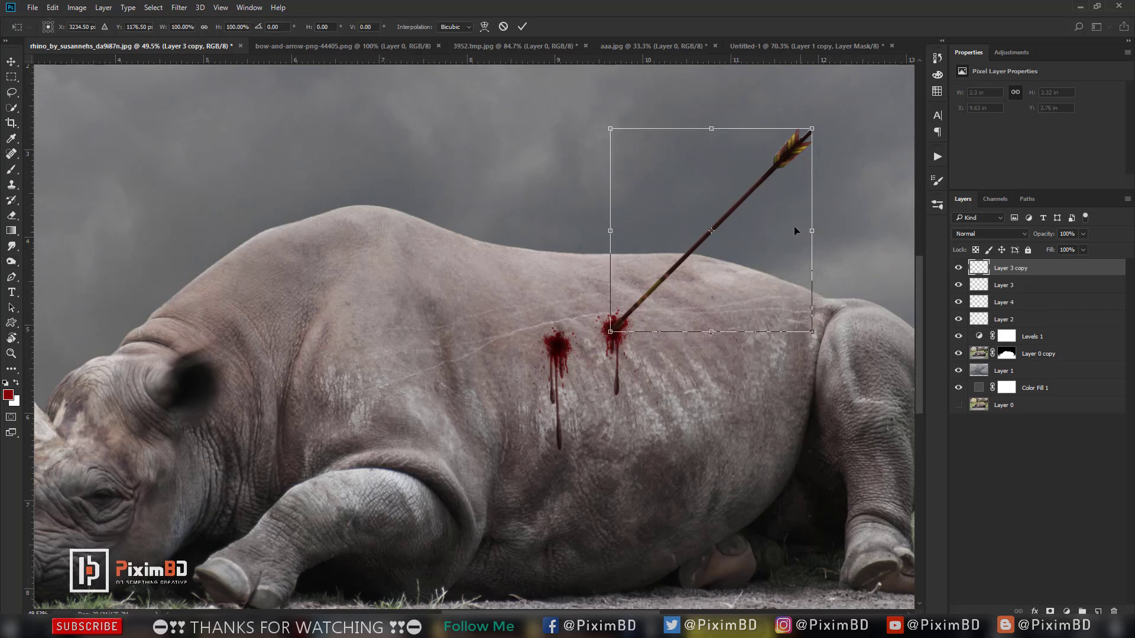
pyautogui.rightClick(744, 201)
pyautogui.click(789, 371)
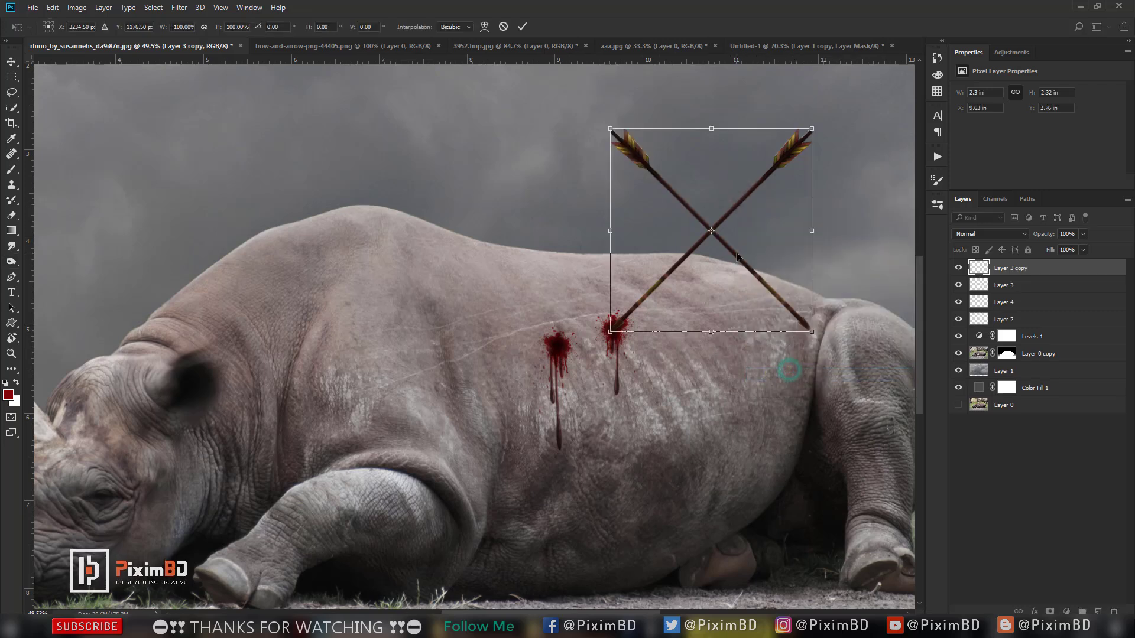
pyautogui.moveTo(736, 255); pyautogui.dragTo(502, 256)
# Step: Rotate the copied arrow to a steeper, nearly upright angle and place its tip in the second blood wound
pyautogui.moveTo(631, 228); pyautogui.dragTo(599, 318)
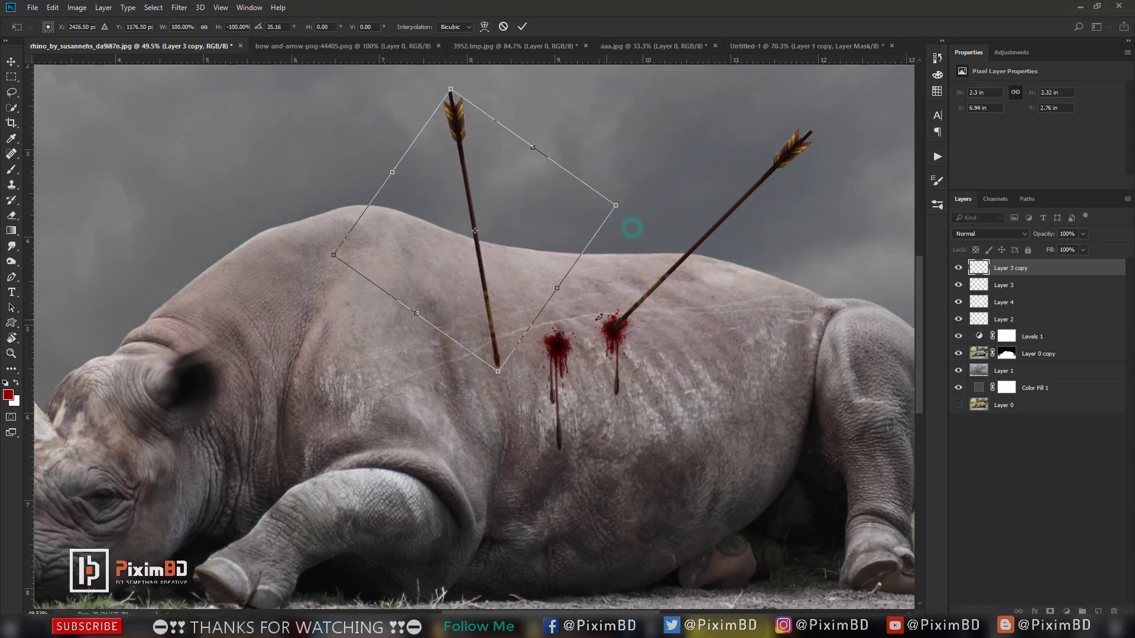
pyautogui.moveTo(486, 267); pyautogui.dragTo(546, 236)
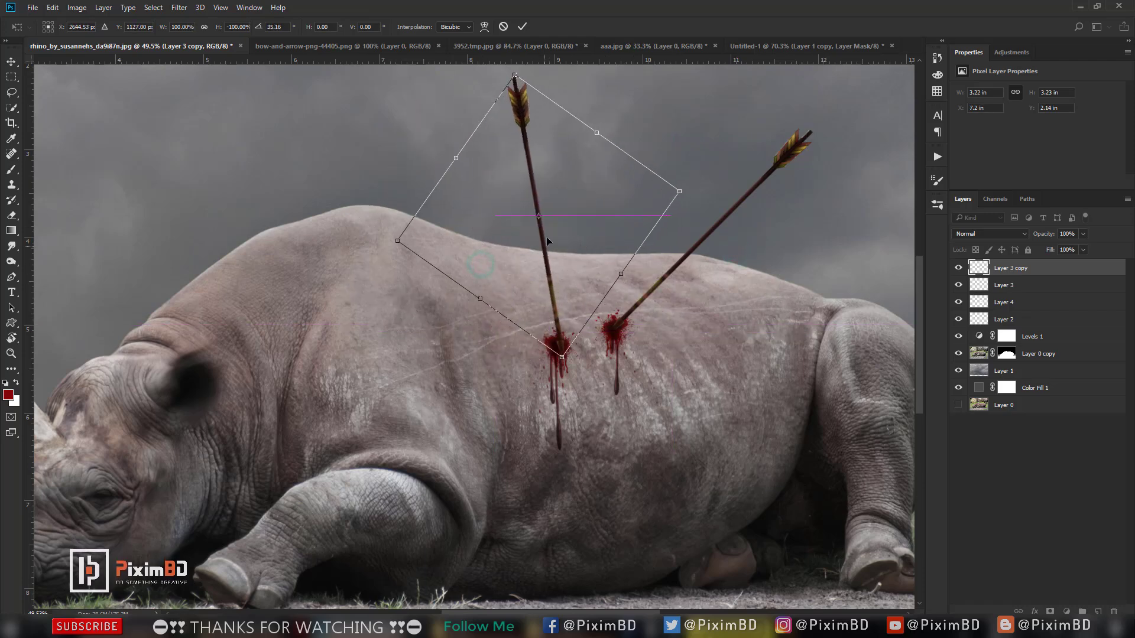
pyautogui.scroll(-2, 570, 219)
pyautogui.scroll(-2, 570, 219)
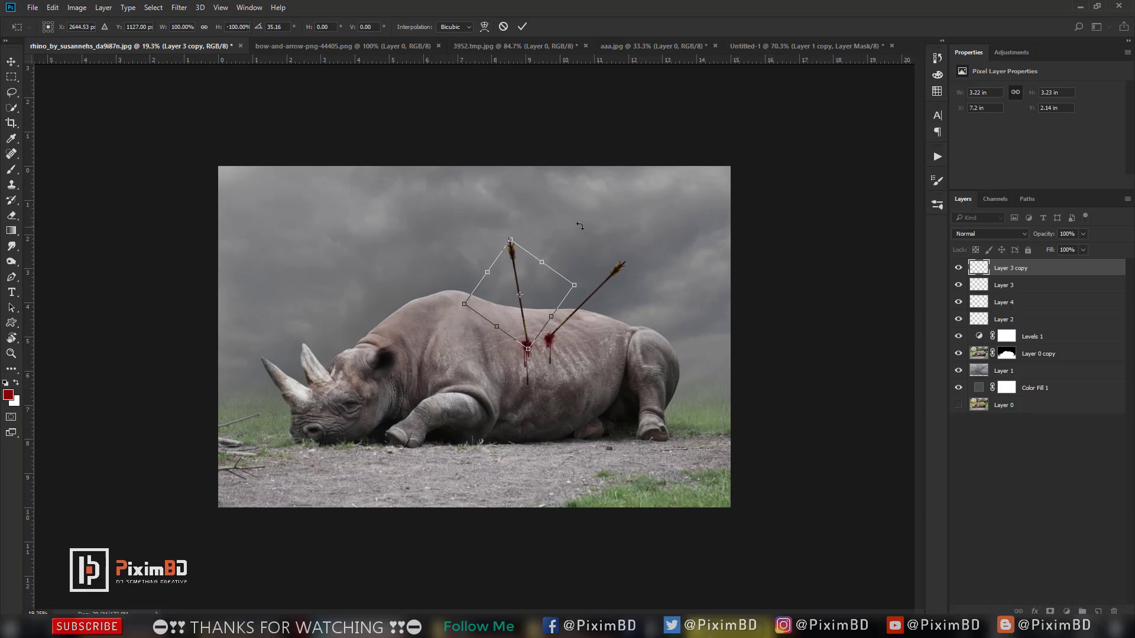
pyautogui.moveTo(594, 235); pyautogui.dragTo(621, 260)
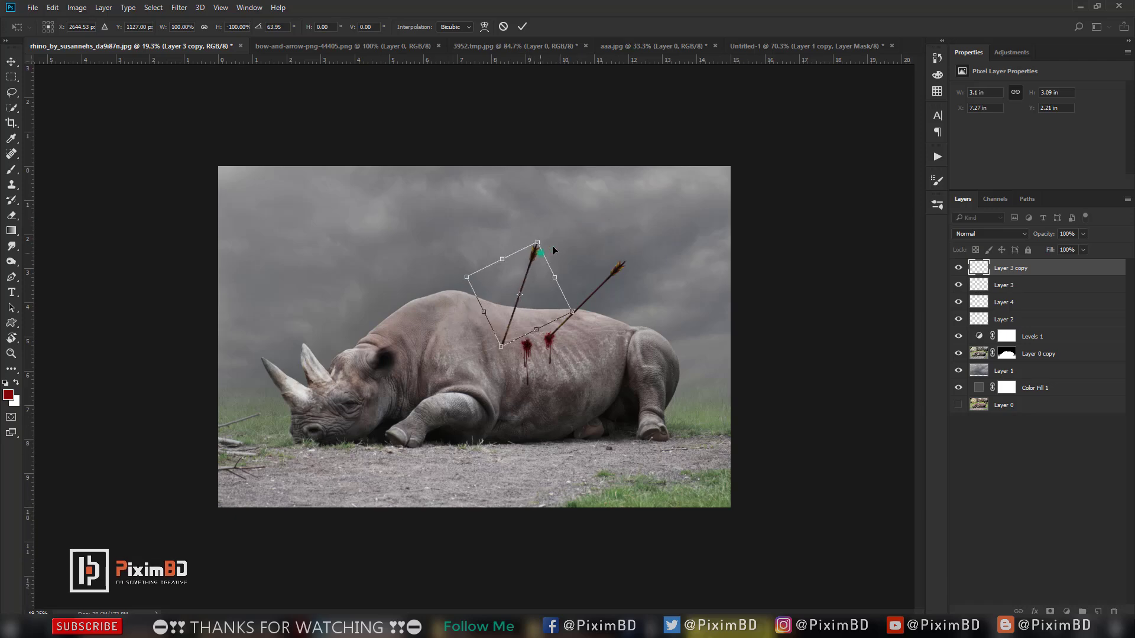
pyautogui.moveTo(540, 253); pyautogui.dragTo(560, 239)
pyautogui.moveTo(610, 195); pyautogui.dragTo(594, 191)
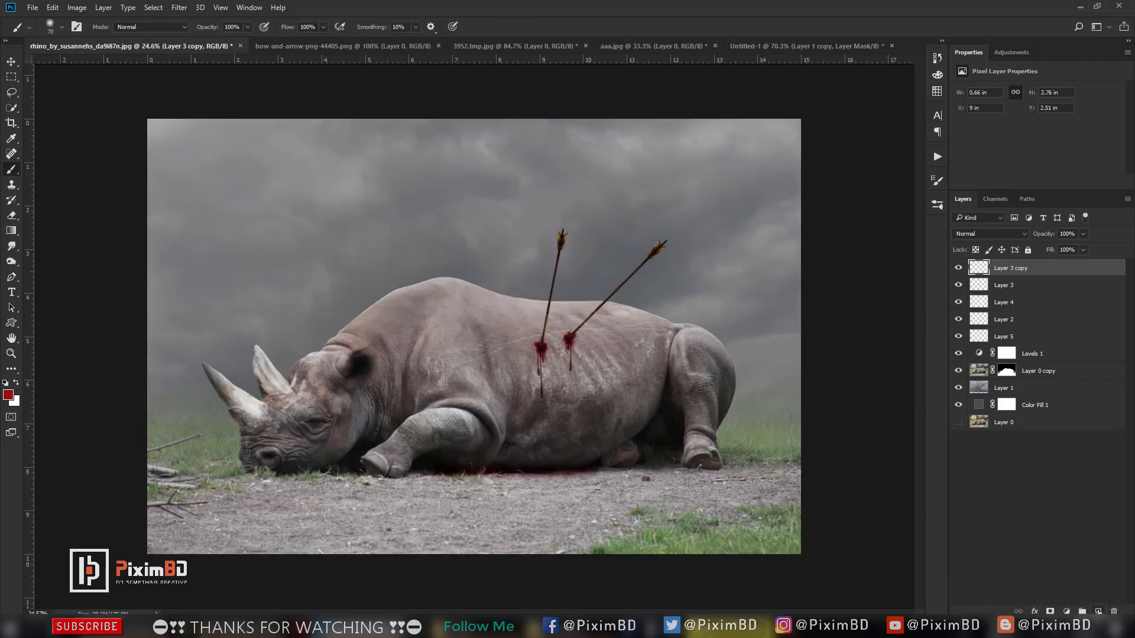
# Step: Add a new empty layer above the copied arrow
pyautogui.click(1098, 611)
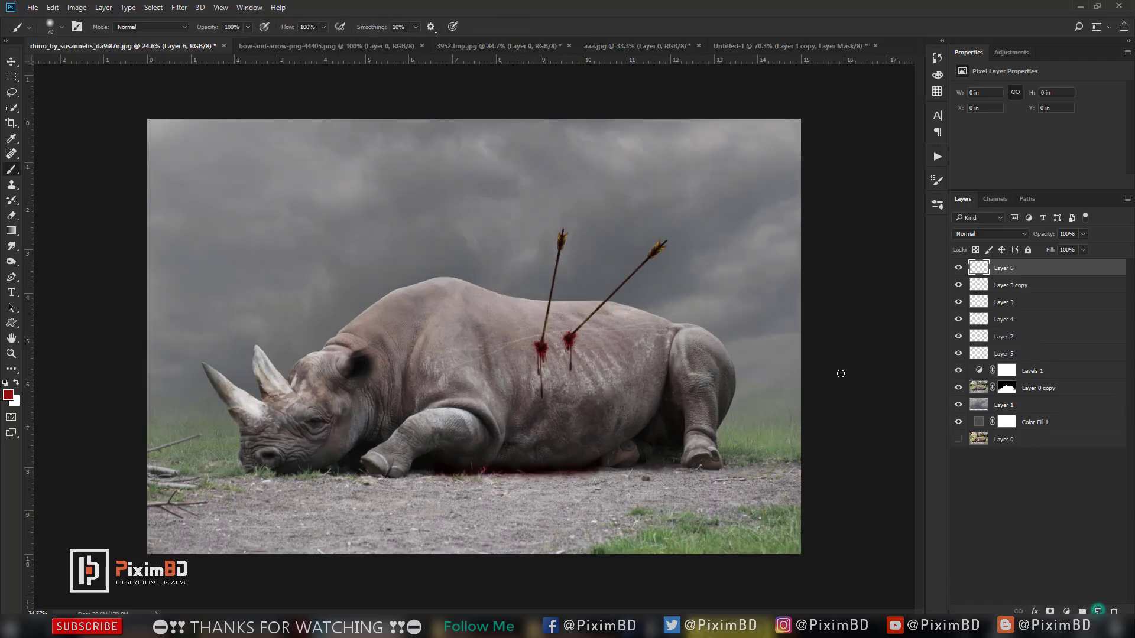
pyautogui.scroll(1, 566, 327)
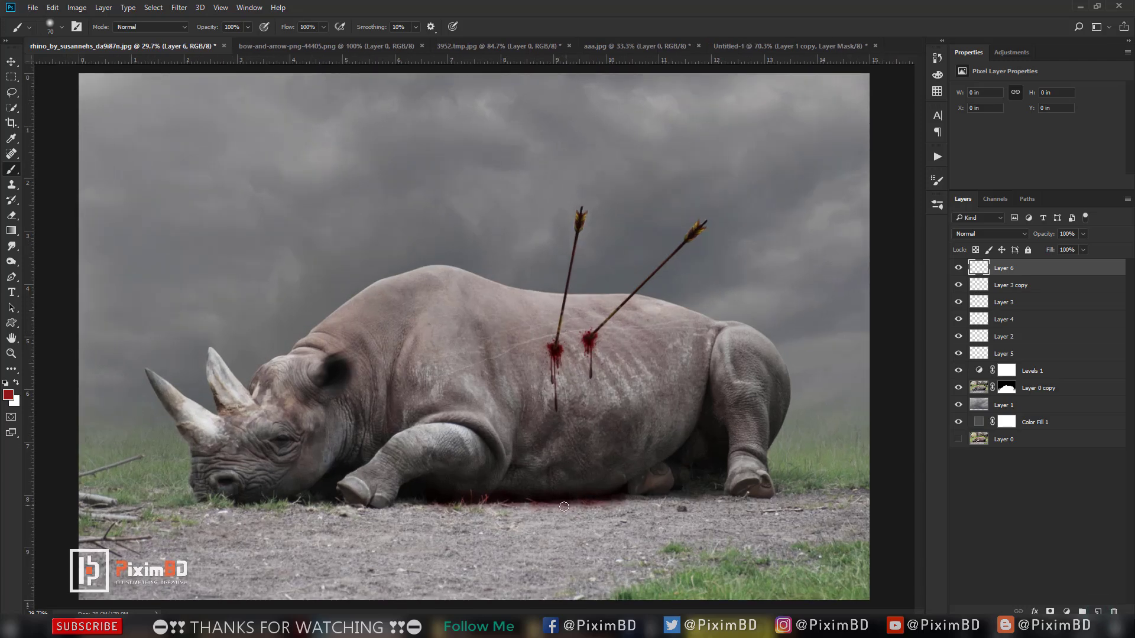
# Step: Hide the unmasked crow layer in Untitled-1 and bring the masked crow into the rhino document
pyautogui.click(772, 45)
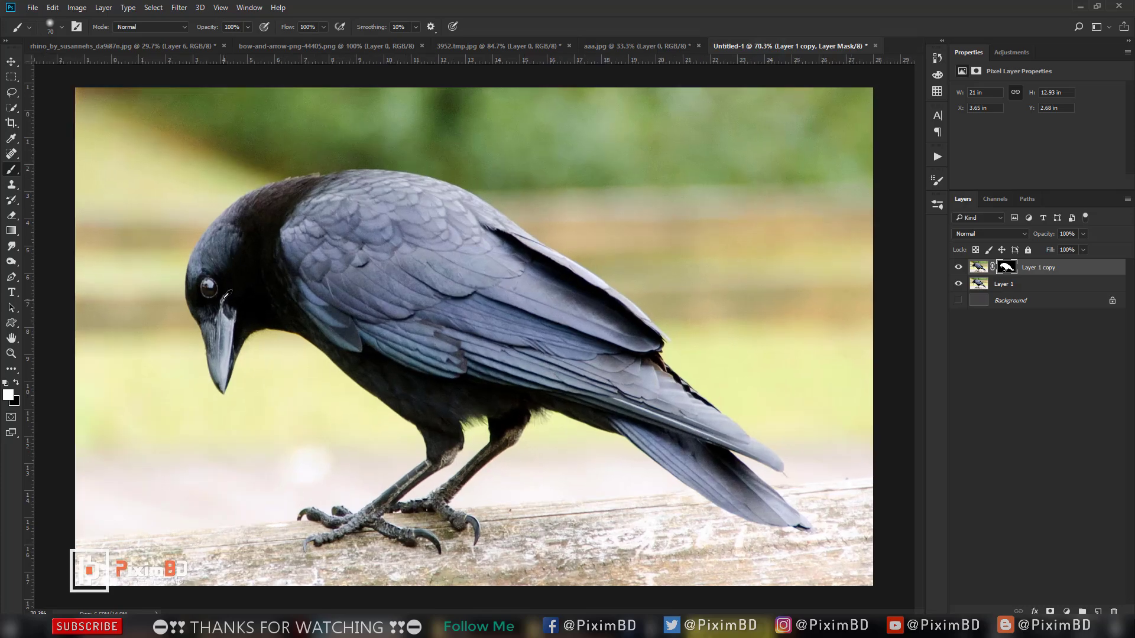
pyautogui.scroll(3, 354, 291)
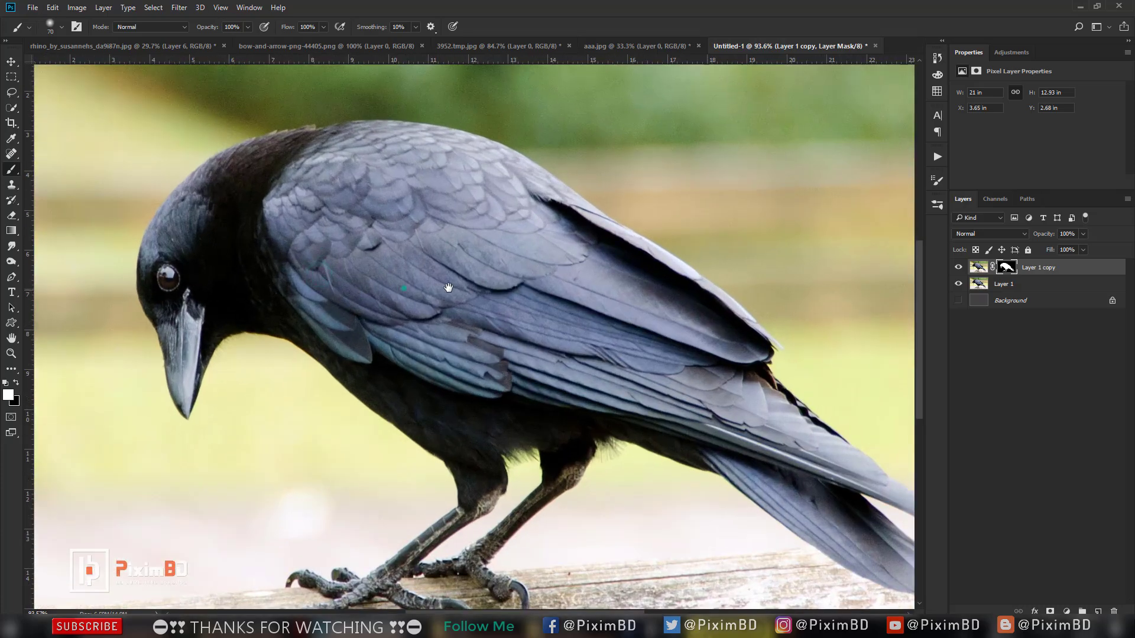
pyautogui.moveTo(404, 289); pyautogui.dragTo(551, 288)
pyautogui.scroll(-4, 545, 287)
pyautogui.scroll(-1, 548, 284)
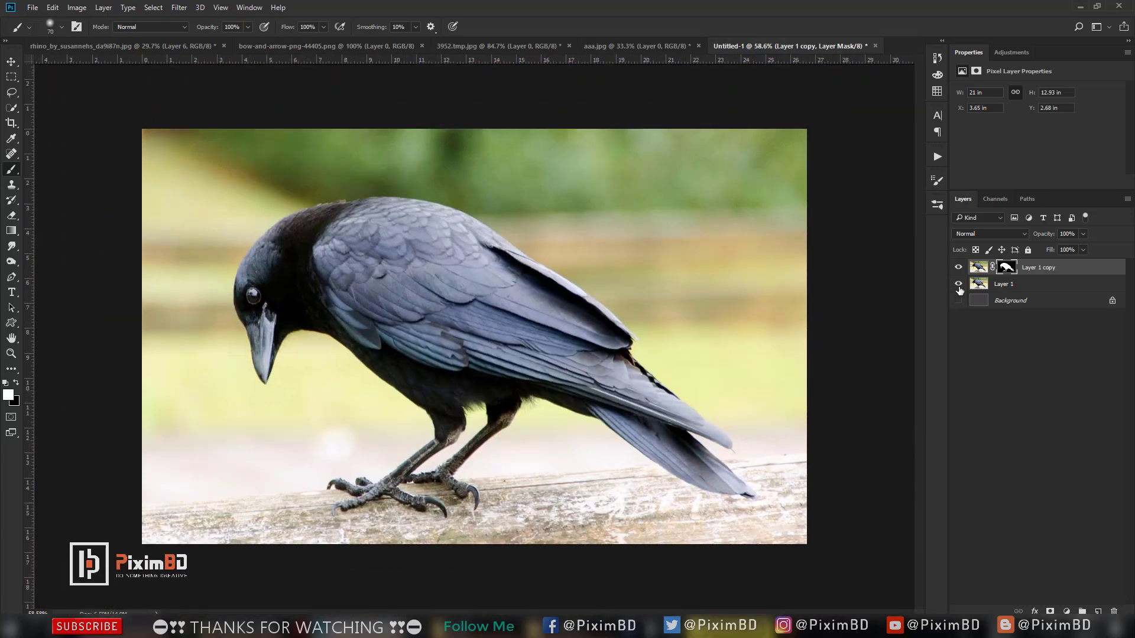
pyautogui.click(958, 284)
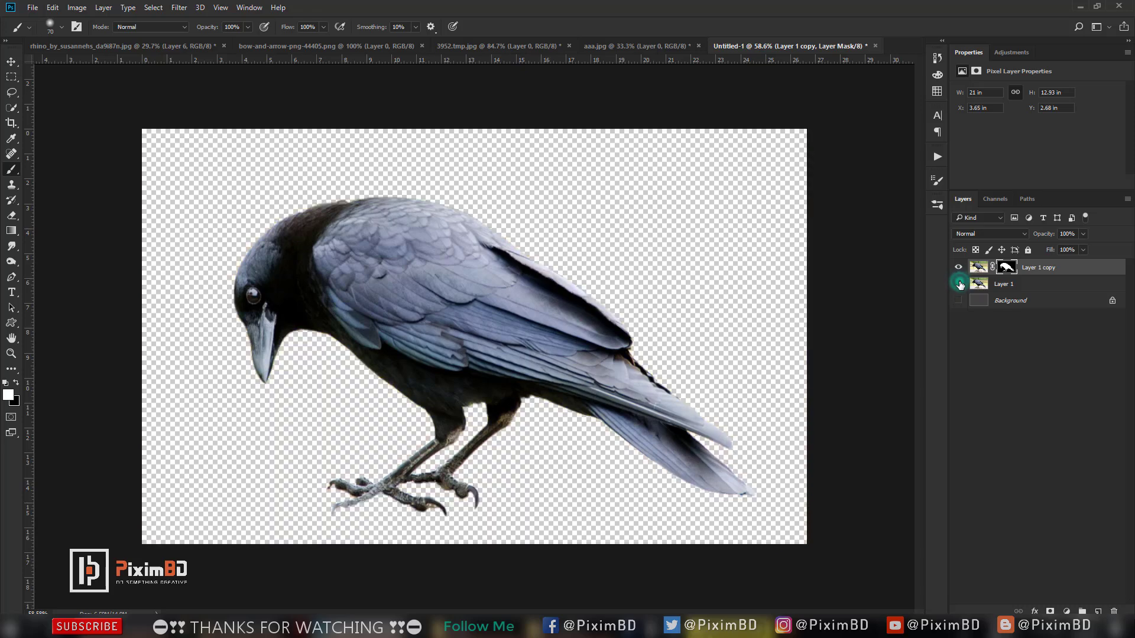
pyautogui.moveTo(1037, 264); pyautogui.dragTo(490, 273)
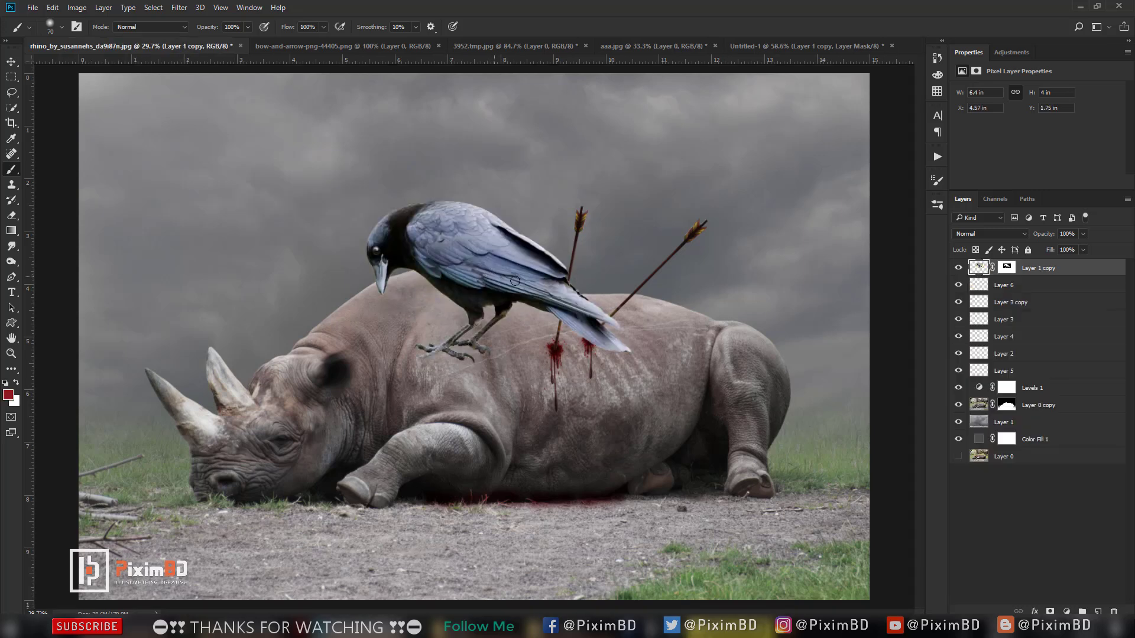
# Step: Scale the crow to about 59% and stand it on the hump of the rhino's back
pyautogui.hotkey('ctrl', 't')
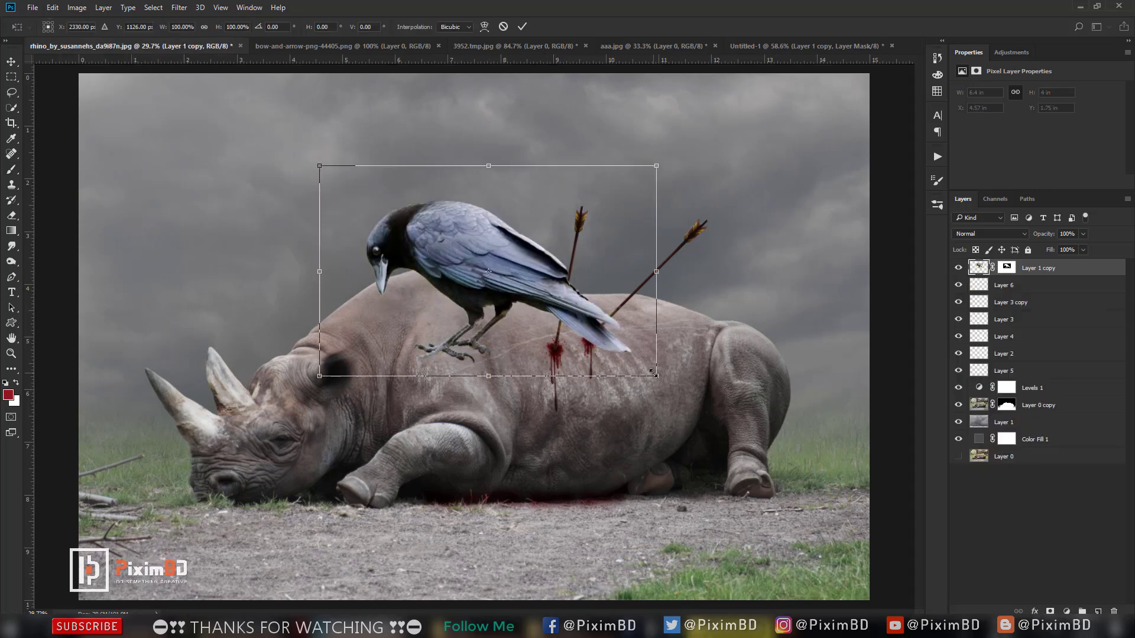
pyautogui.moveTo(655, 377); pyautogui.dragTo(582, 337)
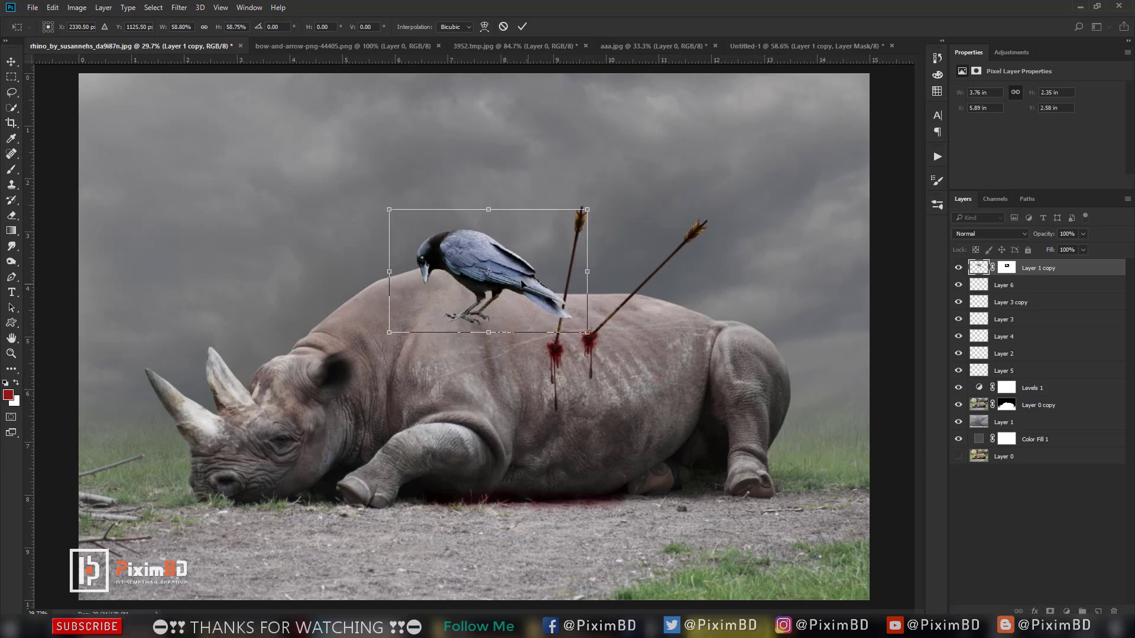
pyautogui.moveTo(518, 280); pyautogui.dragTo(448, 205)
pyautogui.press('Return')
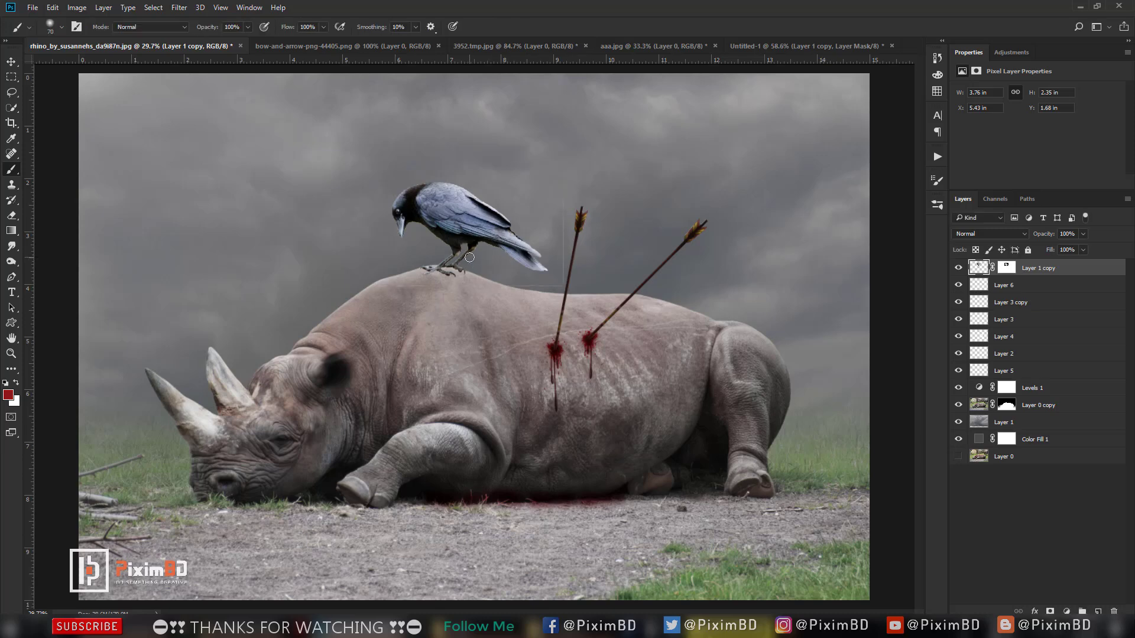
# Step: Shrink the crow by a further transform to about 68%, keeping its feet on the rhino's hump
pyautogui.hotkey('ctrl', 't')
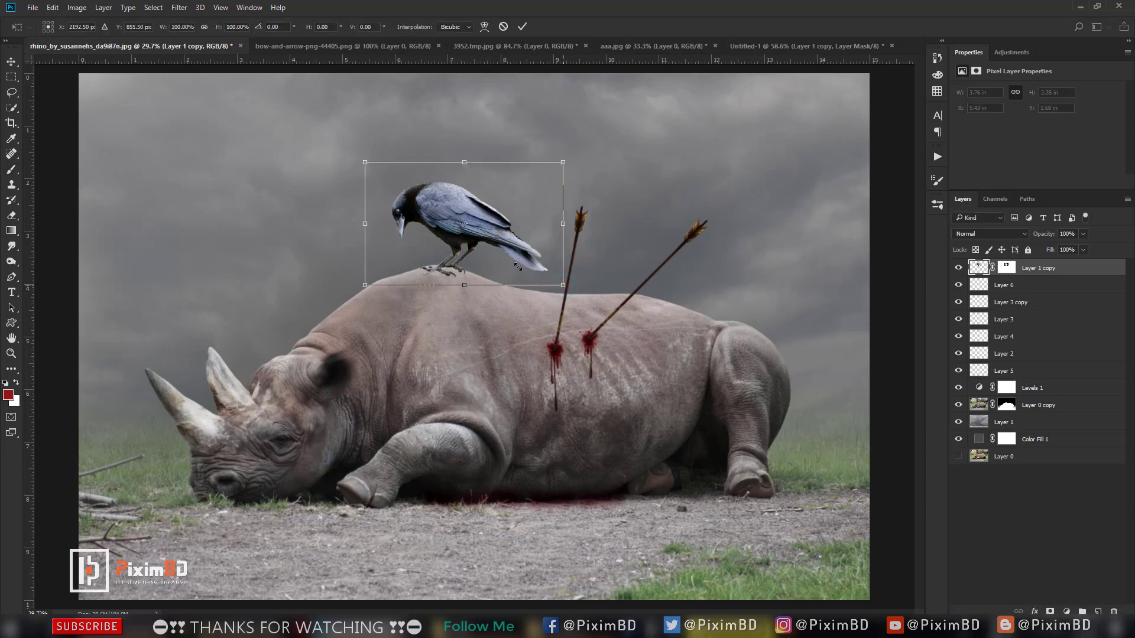
pyautogui.moveTo(562, 286)
pyautogui.mouseDown()
pyautogui.moveTo(515, 265)
pyautogui.moveTo(482, 224)
pyautogui.moveTo(507, 253)
pyautogui.mouseUp()
pyautogui.press('Return')
pyautogui.press('b')
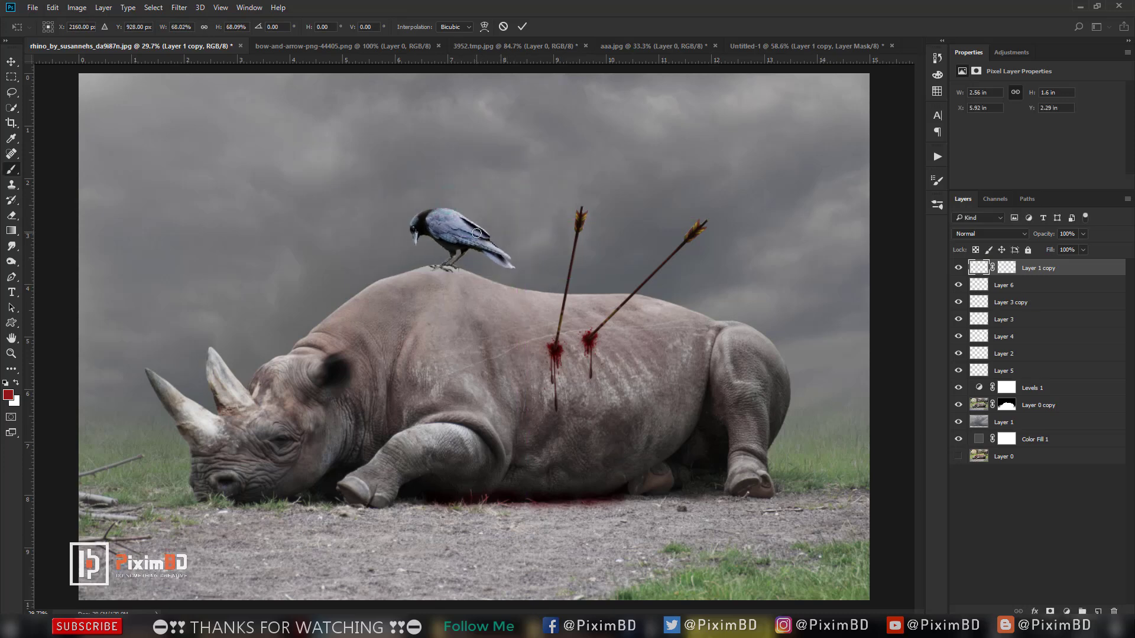
# Step: Fine-tune the crow's size to about 95% and shift it so its claws rest on the crest of the hump
pyautogui.scroll(5, 443, 238)
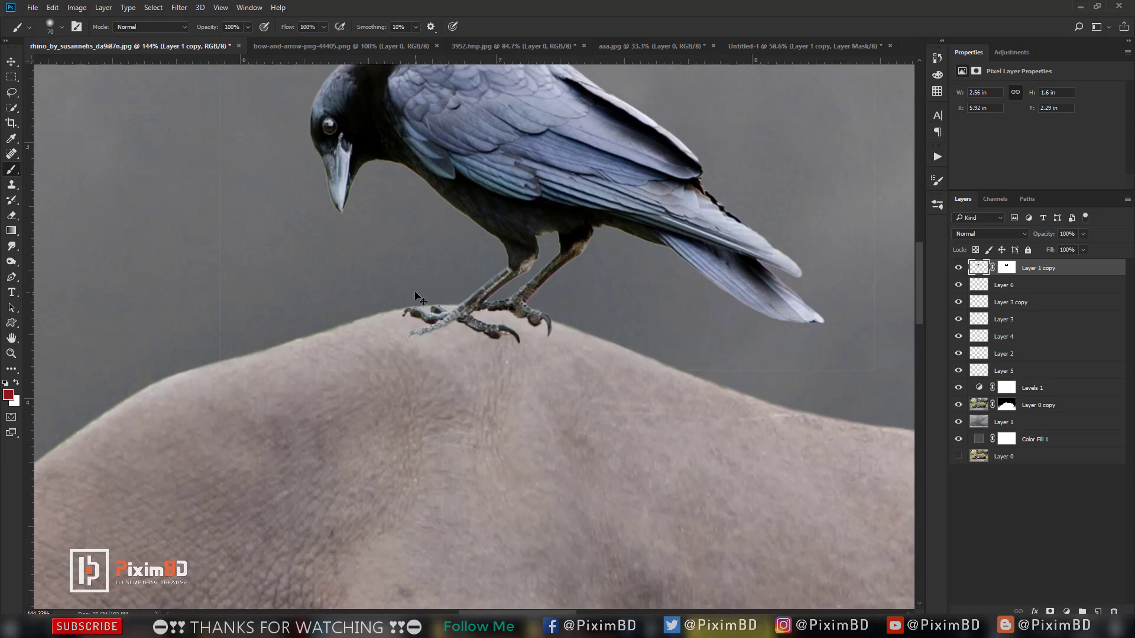
pyautogui.hotkey('ctrl', 't')
pyautogui.moveTo(588, 161); pyautogui.dragTo(567, 161)
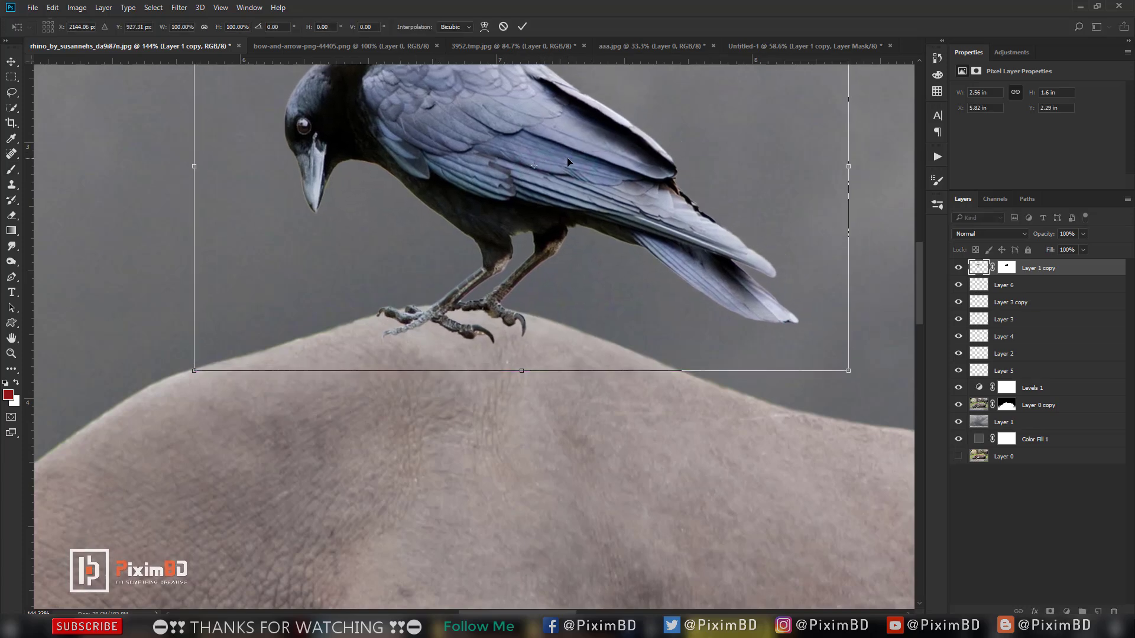
pyautogui.moveTo(848, 370); pyautogui.dragTo(813, 348)
pyautogui.moveTo(606, 160); pyautogui.dragTo(615, 183)
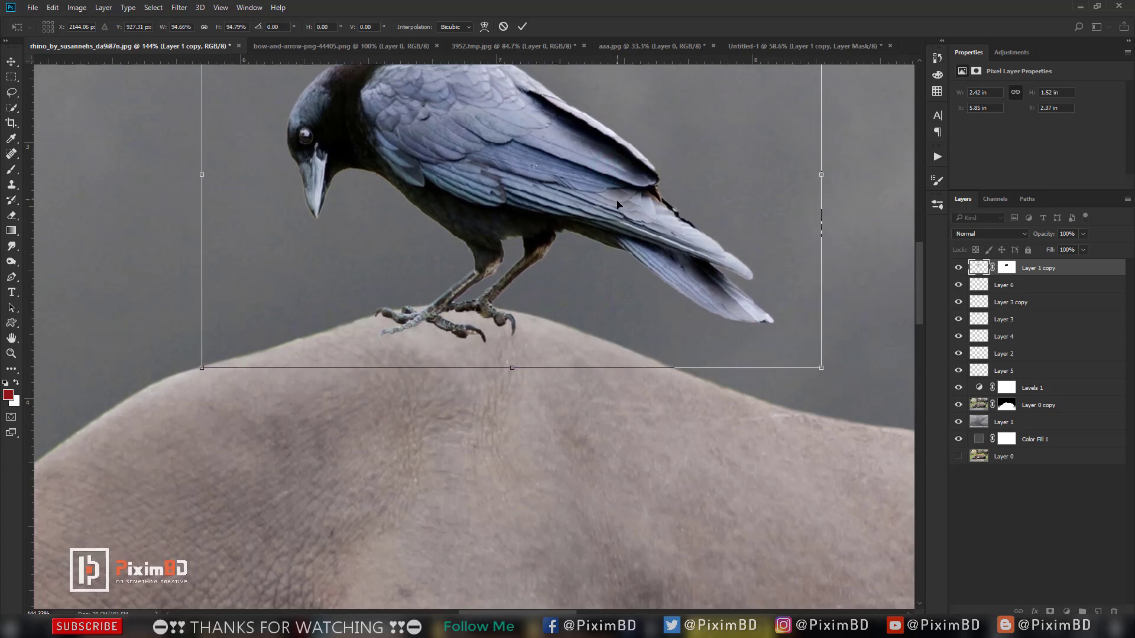
pyautogui.press('Return')
pyautogui.press('b')
# Step: Create a new layer beneath the crow layer and set the foreground colour to dark grey #2a2929
pyautogui.click(1050, 288)
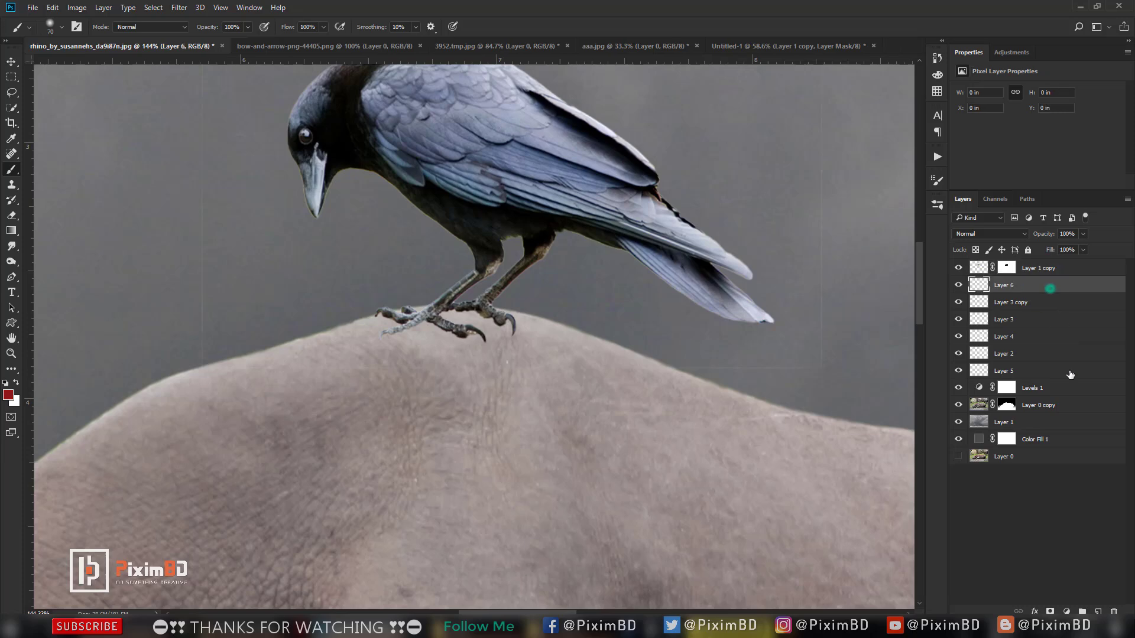
pyautogui.click(1098, 611)
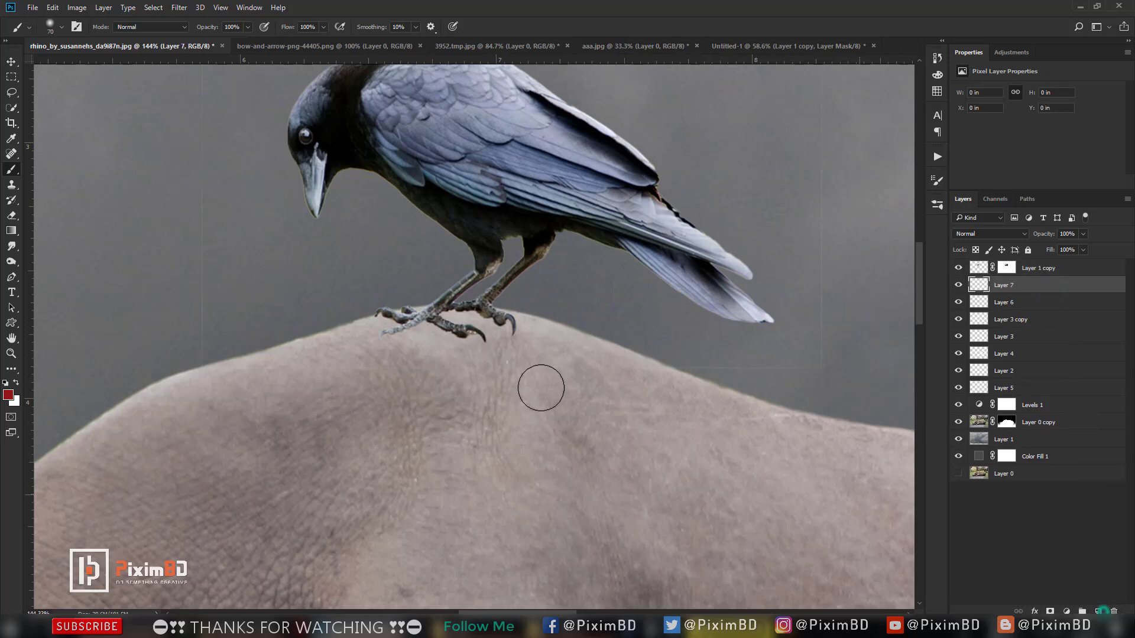
pyautogui.click(9, 395)
pyautogui.click(775, 301)
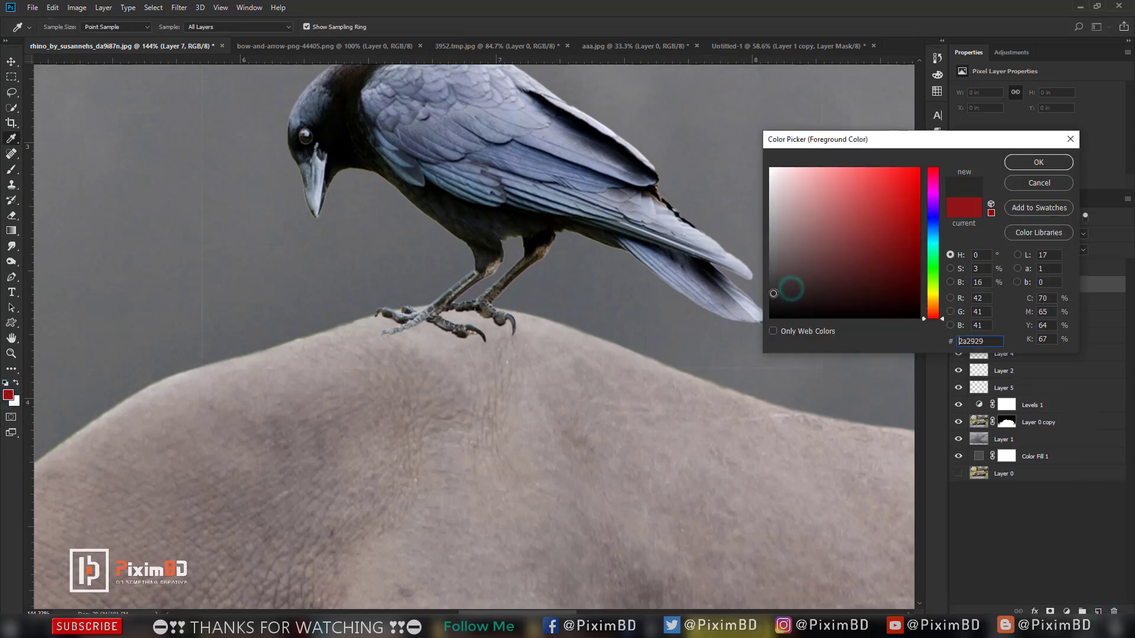
pyautogui.press('Return')
# Step: Paint a soft dark contact shadow around the crow's feet and reduce its layer opacity to 57%
pyautogui.moveTo(408, 334)
pyautogui.mouseDown()
pyautogui.moveTo(501, 326)
pyautogui.moveTo(484, 329)
pyautogui.mouseUp()
pyautogui.press('[')
pyautogui.press('[')
pyautogui.press('[')
pyautogui.moveTo(397, 322)
pyautogui.mouseDown()
pyautogui.moveTo(374, 332)
pyautogui.moveTo(437, 323)
pyautogui.moveTo(484, 339)
pyautogui.mouseUp()
pyautogui.press(']')
pyautogui.moveTo(513, 338)
pyautogui.mouseDown()
pyautogui.moveTo(543, 357)
pyautogui.moveTo(507, 350)
pyautogui.mouseUp()
pyautogui.click(1011, 234)
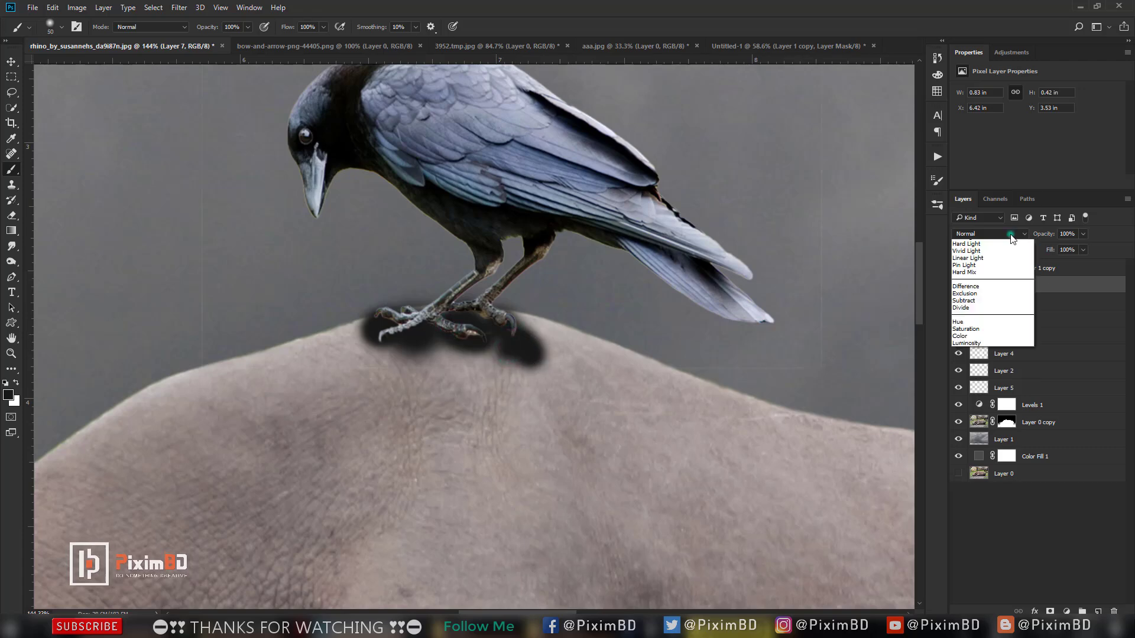
pyautogui.click(1011, 234)
pyautogui.moveTo(1046, 233)
pyautogui.mouseDown()
pyautogui.moveTo(1035, 234)
pyautogui.moveTo(1054, 235)
pyautogui.mouseUp()
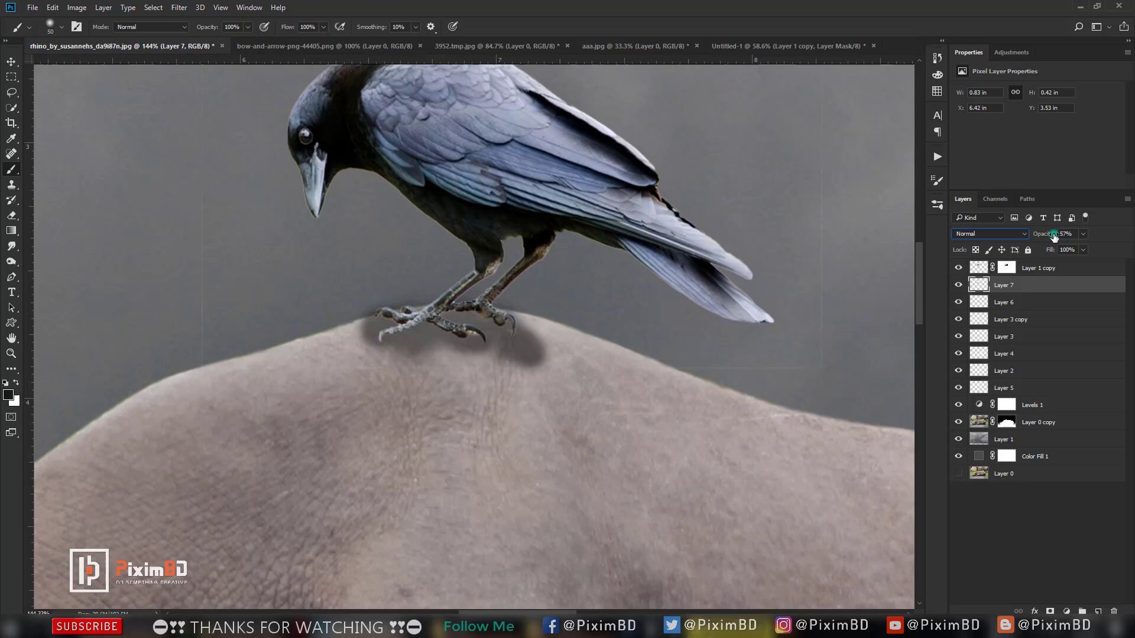
# Step: Duplicate the masked crow layer and apply the layer mask on the copy
pyautogui.click(1038, 268)
pyautogui.press('o')
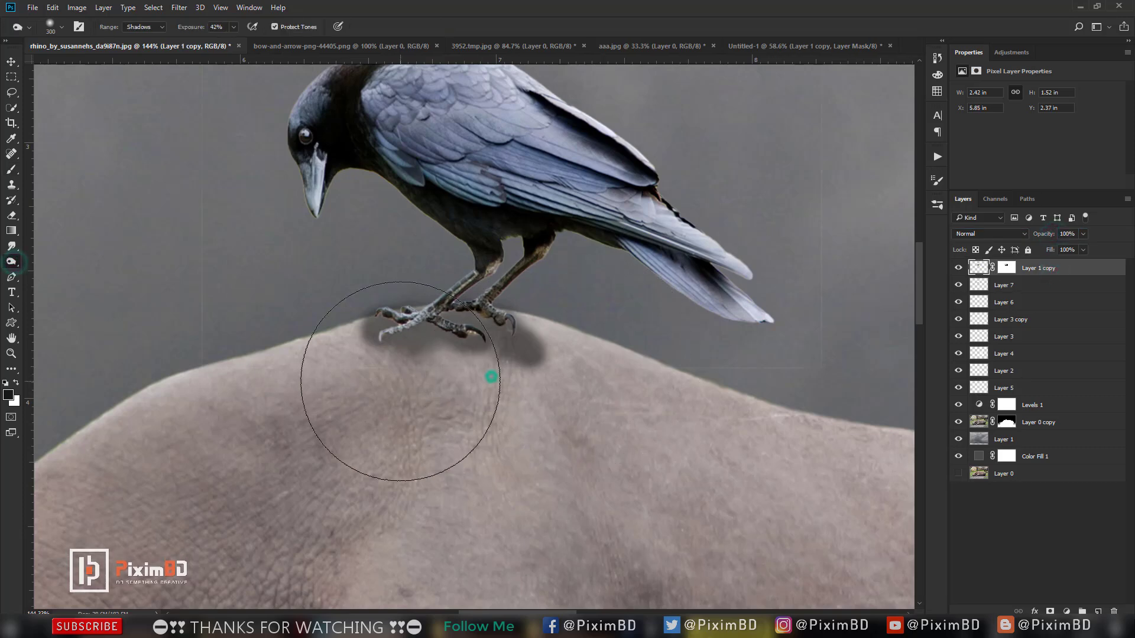
pyautogui.scroll(-6, 538, 349)
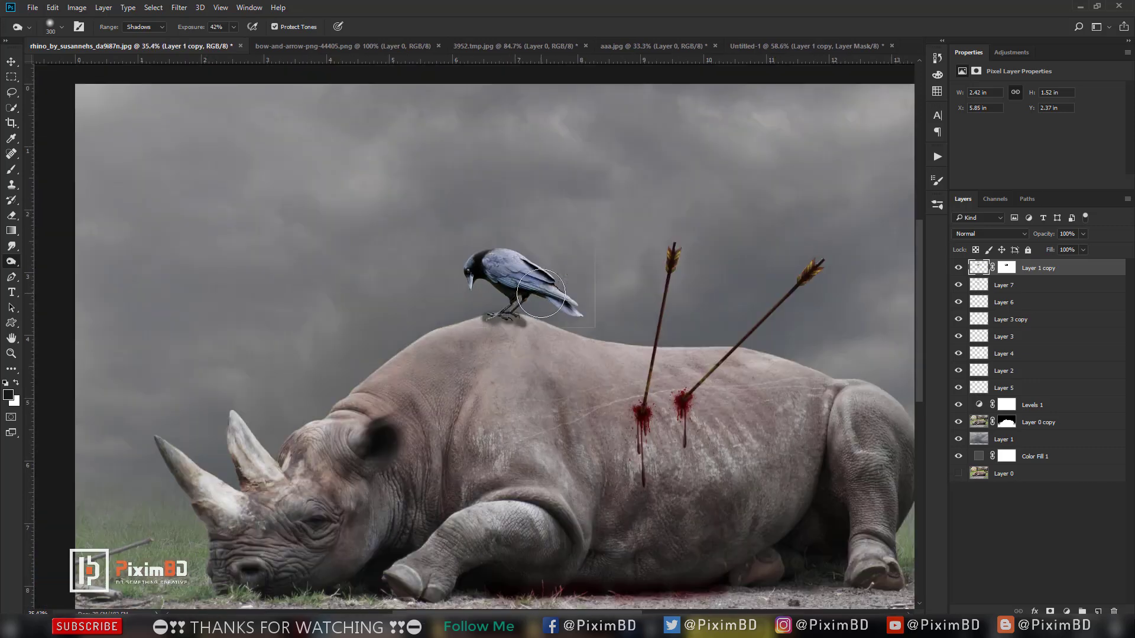
pyautogui.scroll(7, 508, 307)
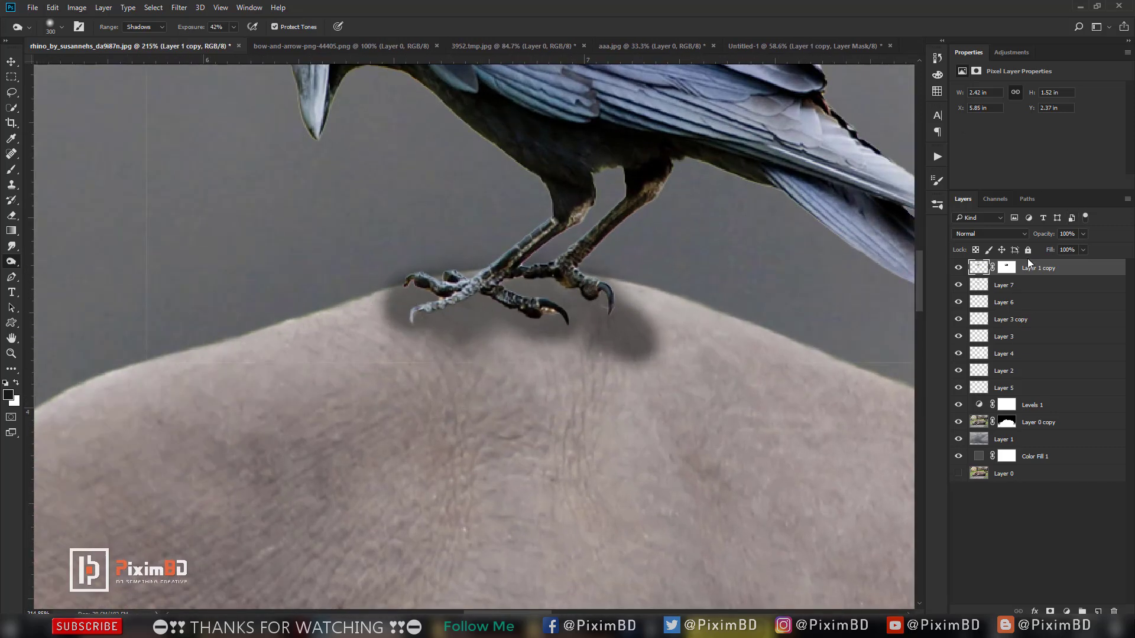
pyautogui.hotkey('ctrl', 'j')
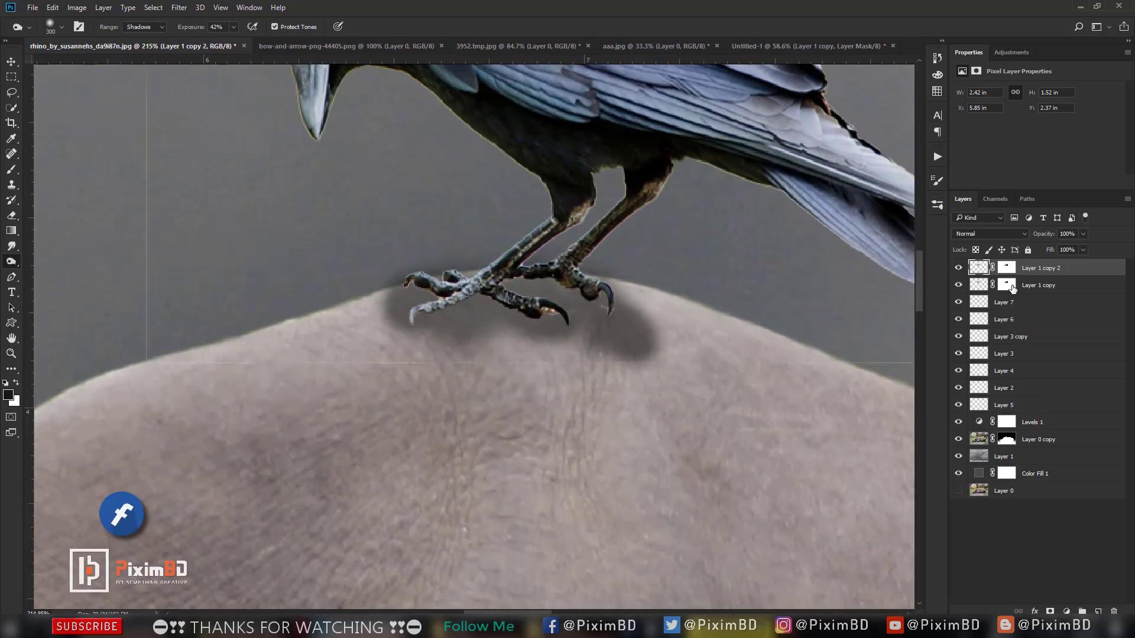
pyautogui.rightClick(1006, 268)
pyautogui.click(1010, 299)
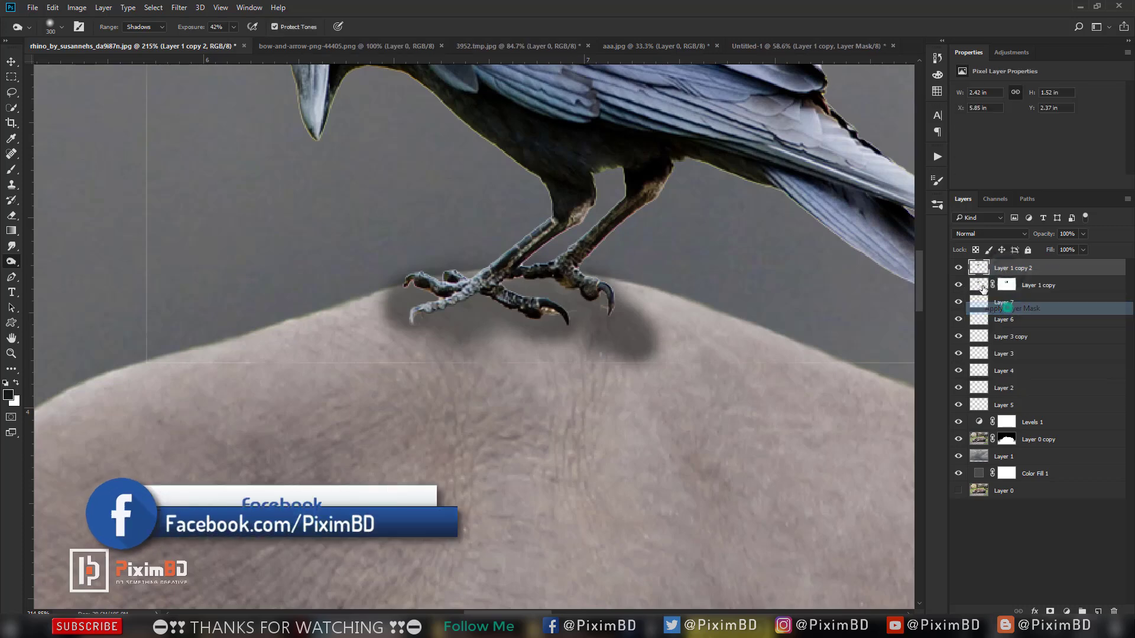
# Step: Turn the duplicated crow into a solid black silhouette with an image adjustment
pyautogui.click(77, 8)
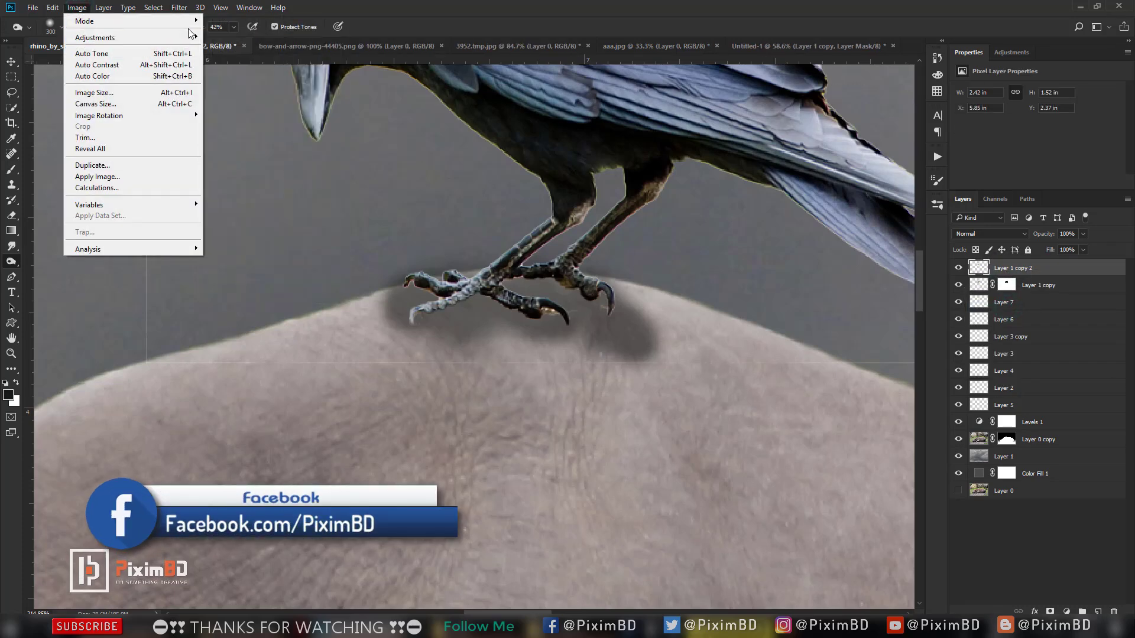
pyautogui.moveTo(177, 37)
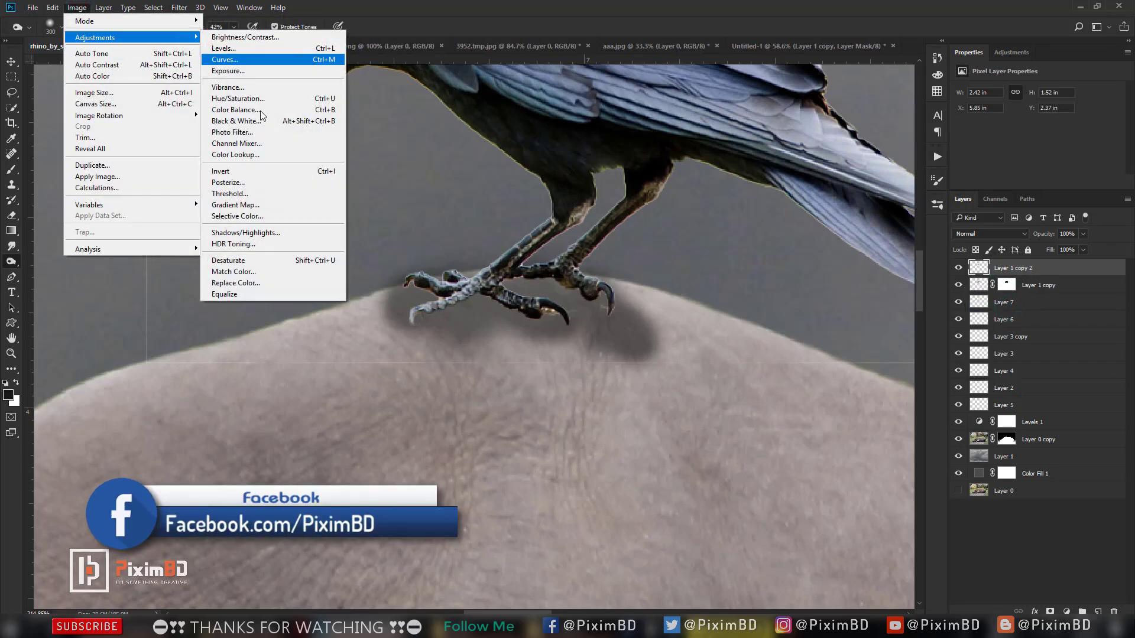
pyautogui.click(255, 192)
pyautogui.moveTo(828, 243); pyautogui.dragTo(931, 257)
pyautogui.press('Return')
pyautogui.press('o')
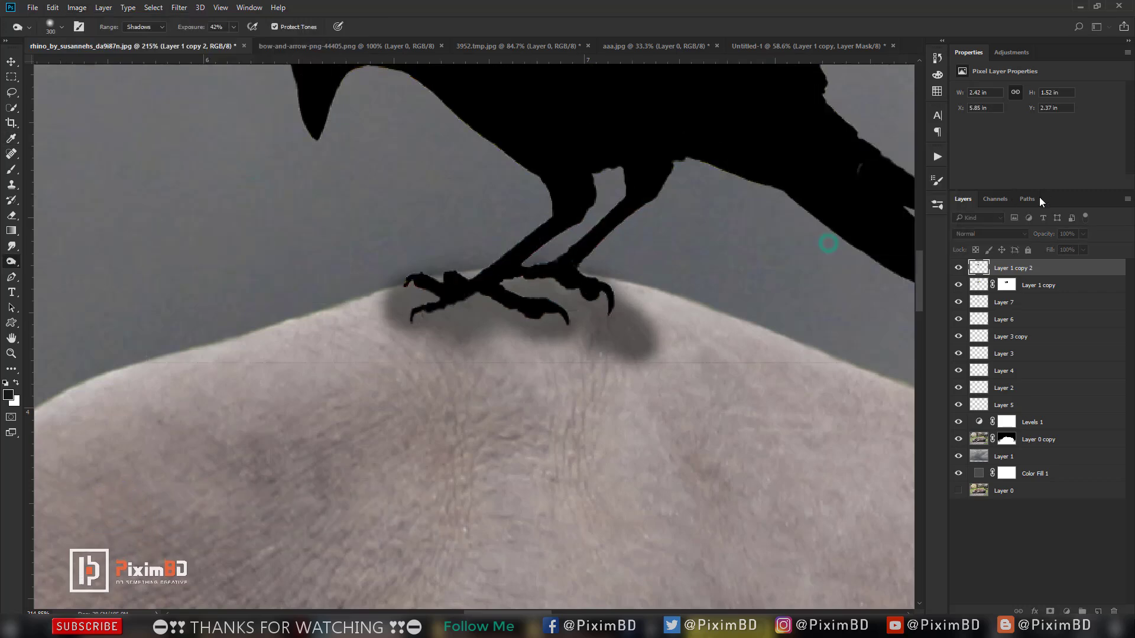
# Step: Flip the black silhouette vertically and place it below the crow's feet as a cast shadow on the rhino's back
pyautogui.hotkey('ctrl', 't')
pyautogui.rightClick(637, 118)
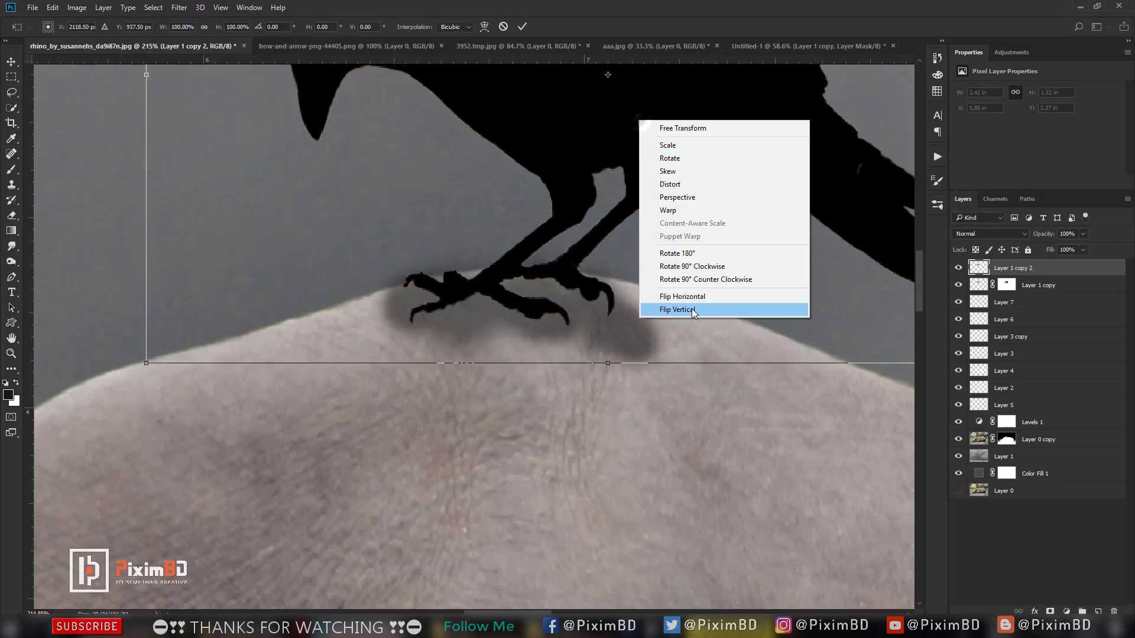
pyautogui.click(696, 295)
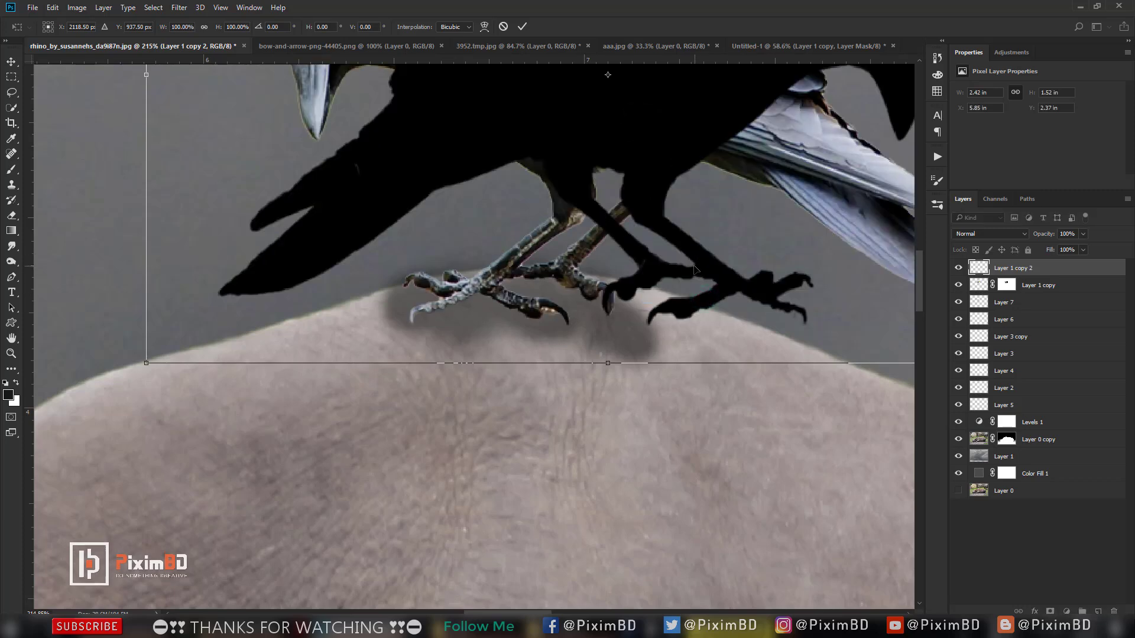
pyautogui.rightClick(637, 151)
pyautogui.click(681, 340)
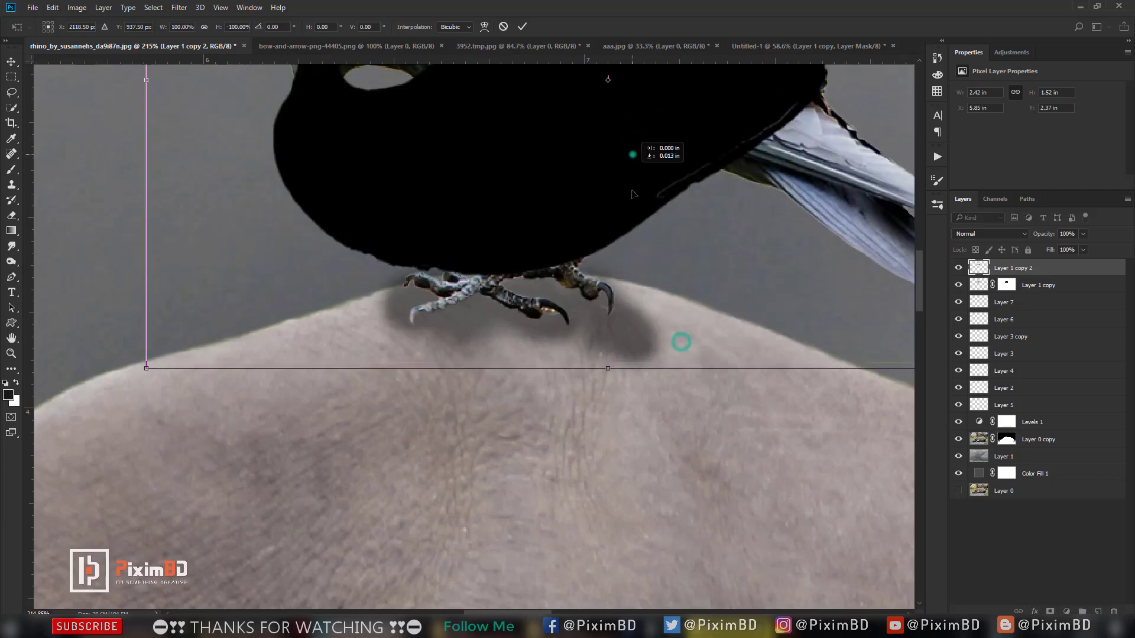
pyautogui.moveTo(643, 375)
pyautogui.mouseDown()
pyautogui.moveTo(644, 548)
pyautogui.moveTo(643, 527)
pyautogui.moveTo(652, 534)
pyautogui.mouseUp()
pyautogui.press('Return')
# Step: Soften the flipped silhouette by reapplying the last Gaussian Blur
pyautogui.scroll(-3, 669, 283)
pyautogui.scroll(-4, 669, 284)
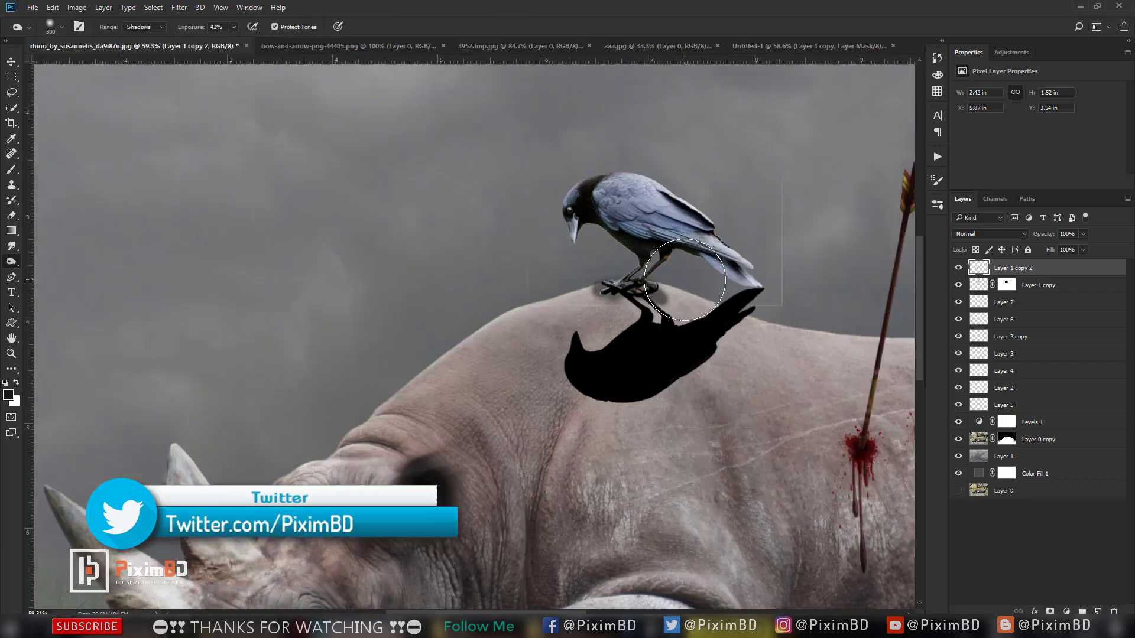
pyautogui.click(192, 7)
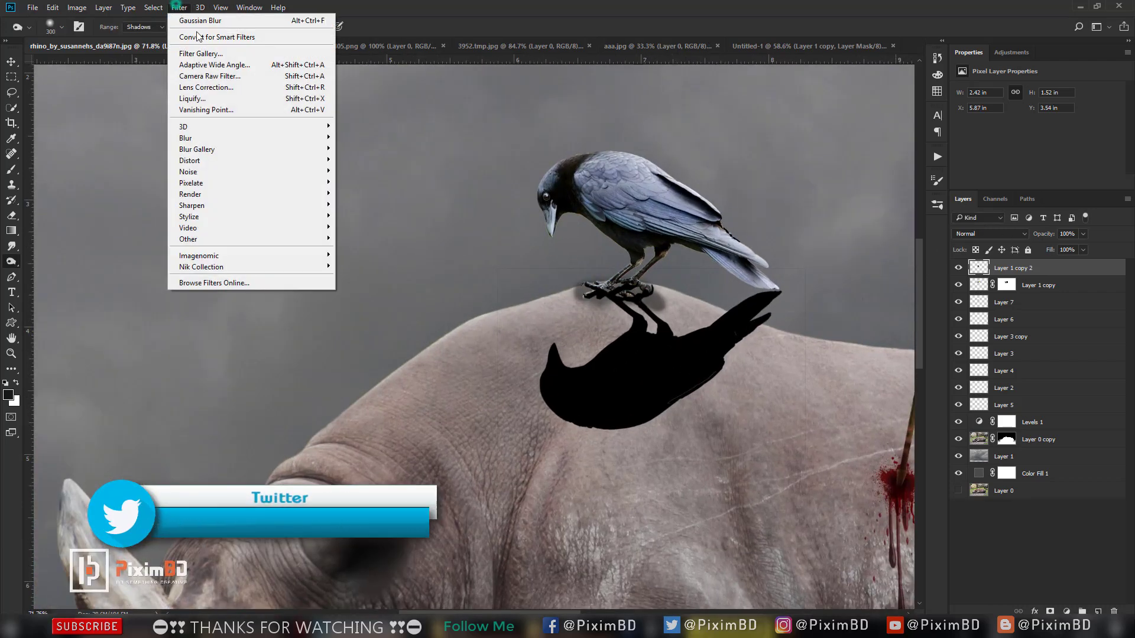
pyautogui.click(223, 18)
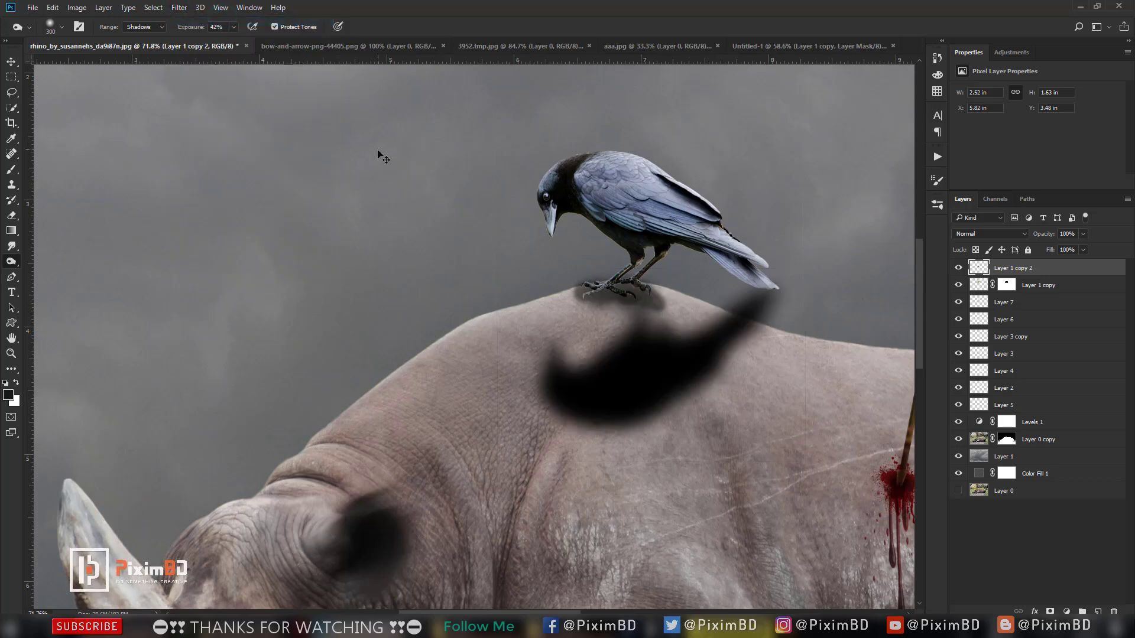
# Step: Rotate and distort the blurred shadow to fit the slope of the rhino's back, and lower its opacity to 35%
pyautogui.hotkey('ctrl', 't')
pyautogui.moveTo(833, 251); pyautogui.dragTo(839, 218)
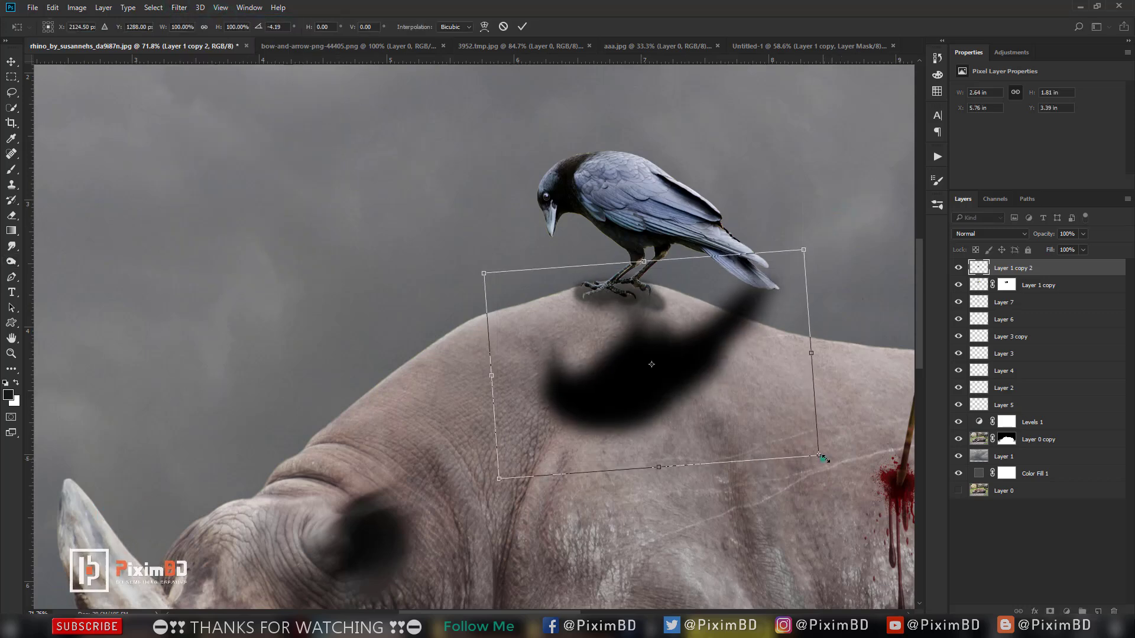
pyautogui.moveTo(821, 458); pyautogui.dragTo(819, 409)
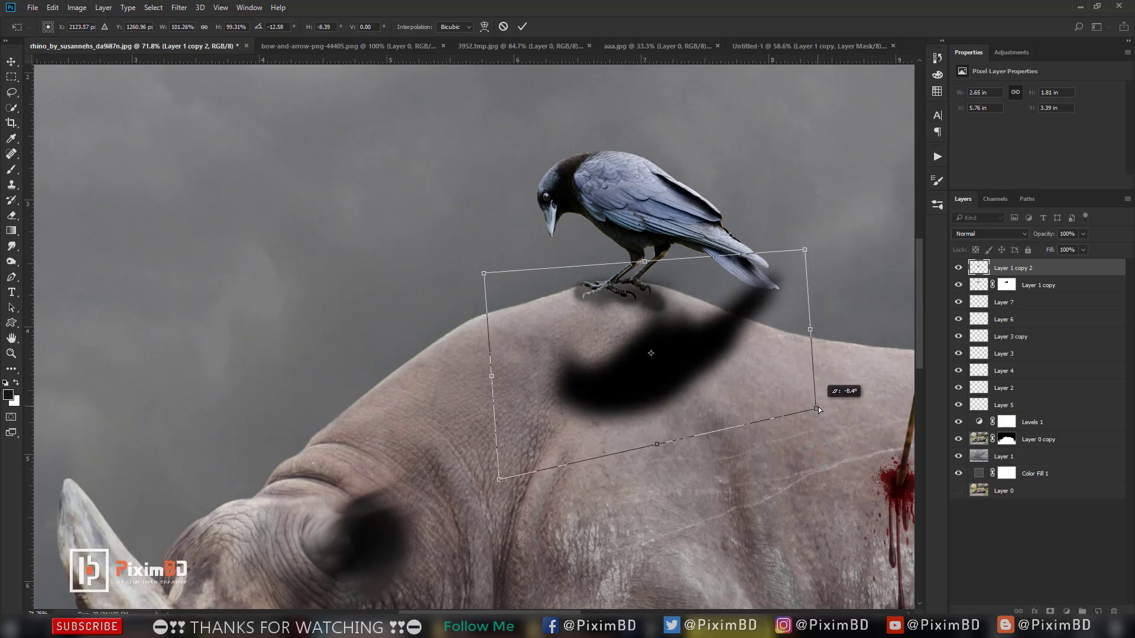
pyautogui.moveTo(807, 250); pyautogui.dragTo(753, 273)
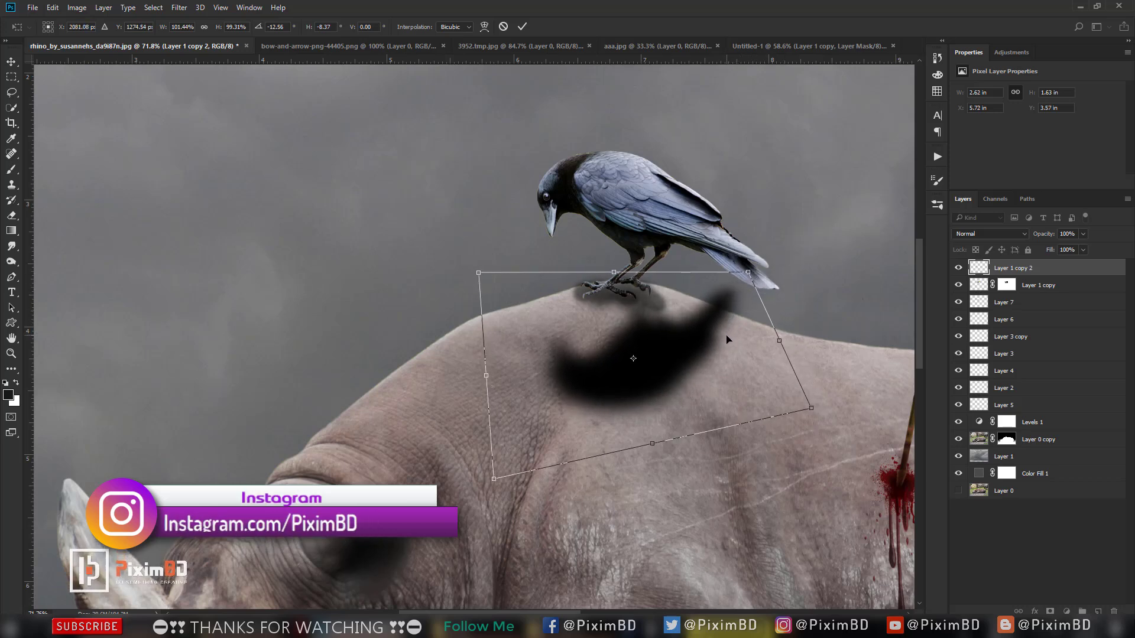
pyautogui.press('Return')
pyautogui.press('o')
pyautogui.moveTo(1049, 236); pyautogui.dragTo(1031, 235)
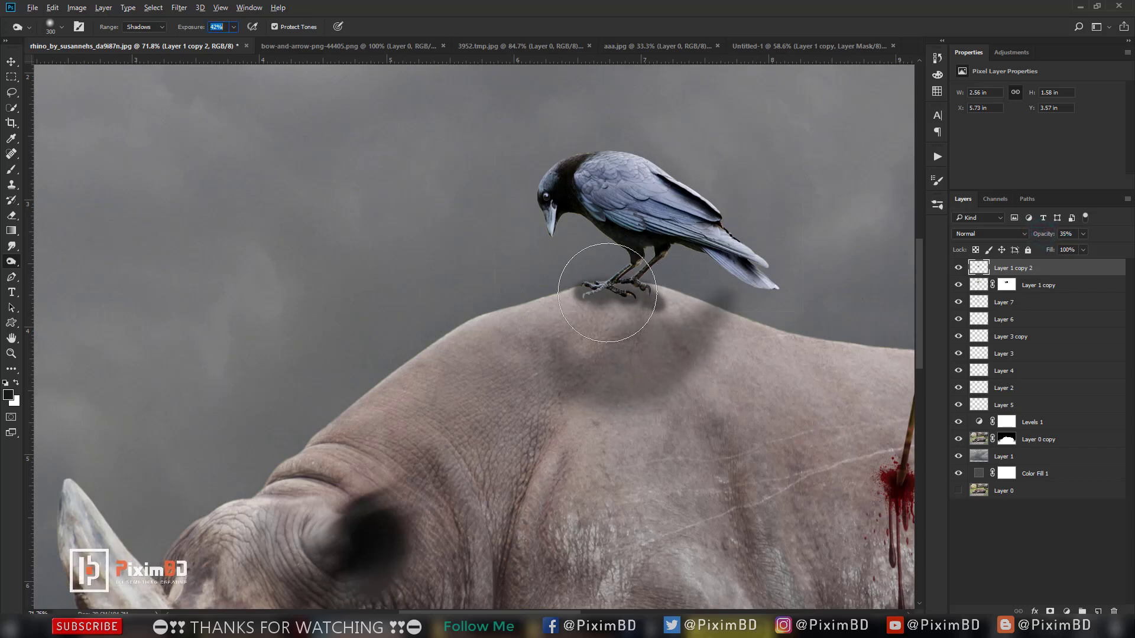
# Step: Duplicate the contact shadow on Layer 7 and move the copy to the top of the layer stack
pyautogui.click(1045, 303)
pyautogui.hotkey('ctrl', 'j')
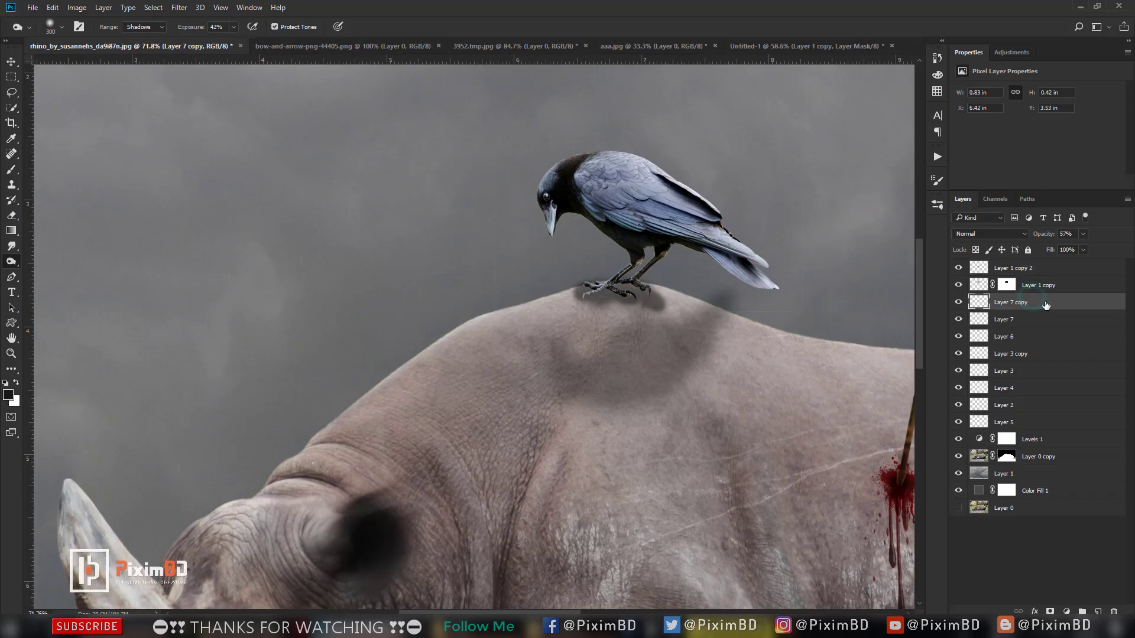
pyautogui.moveTo(1045, 302); pyautogui.dragTo(1044, 265)
pyautogui.scroll(5, 674, 280)
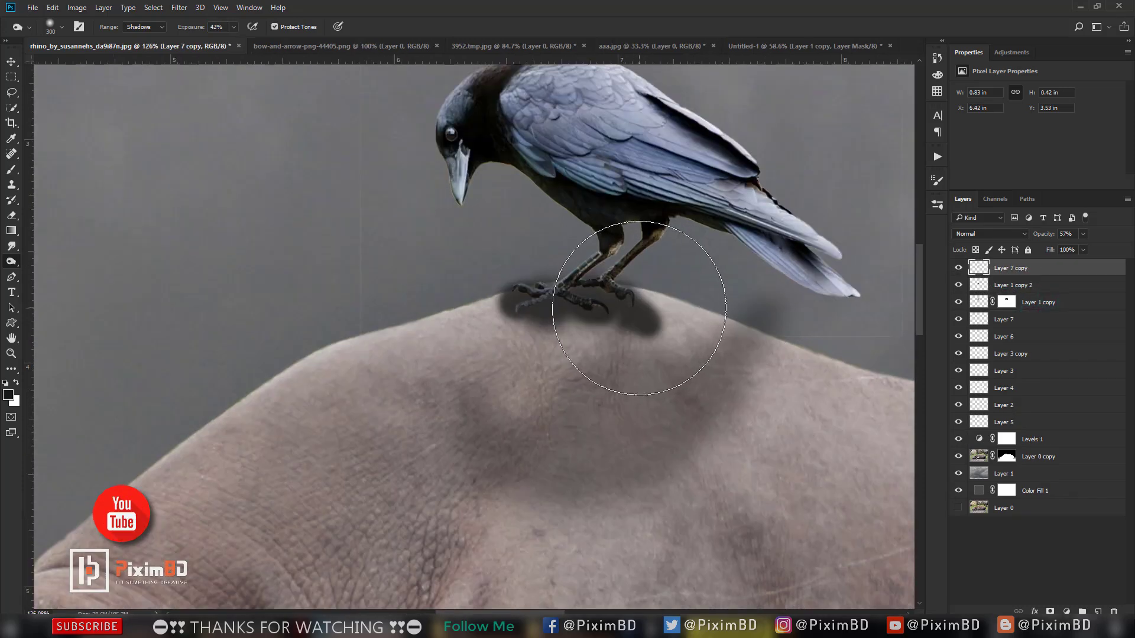
# Step: Erase the lower edge of the duplicated contact shadow beneath the crow's feet with a soft, slightly smaller eraser
pyautogui.scroll(-3, 621, 303)
pyautogui.press('e')
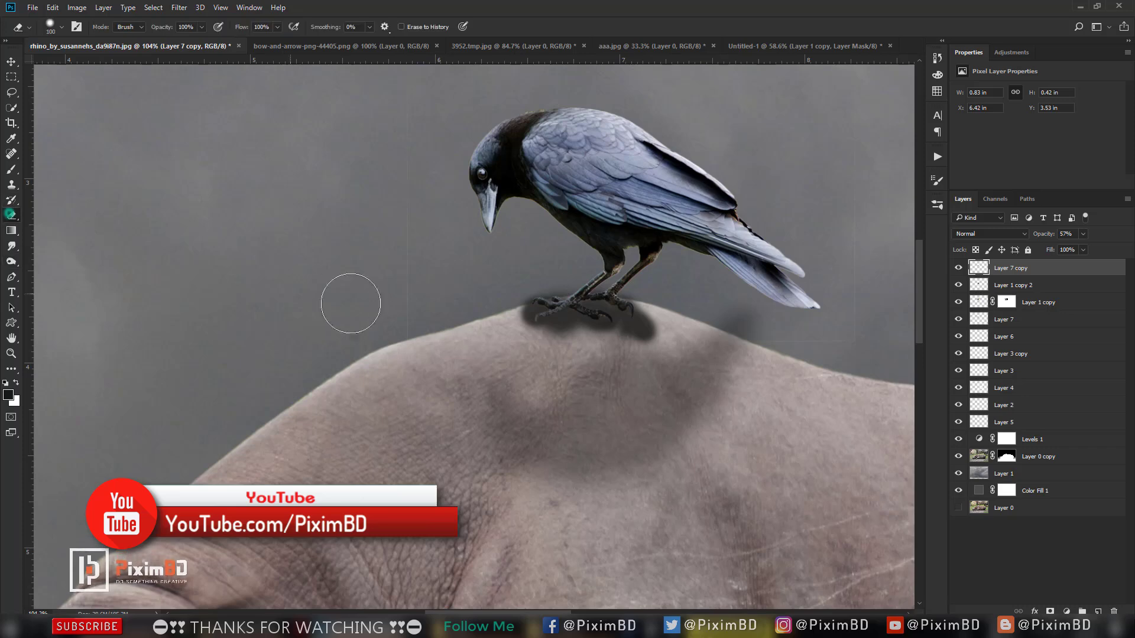
pyautogui.press('[')
pyautogui.moveTo(530, 342); pyautogui.dragTo(655, 359)
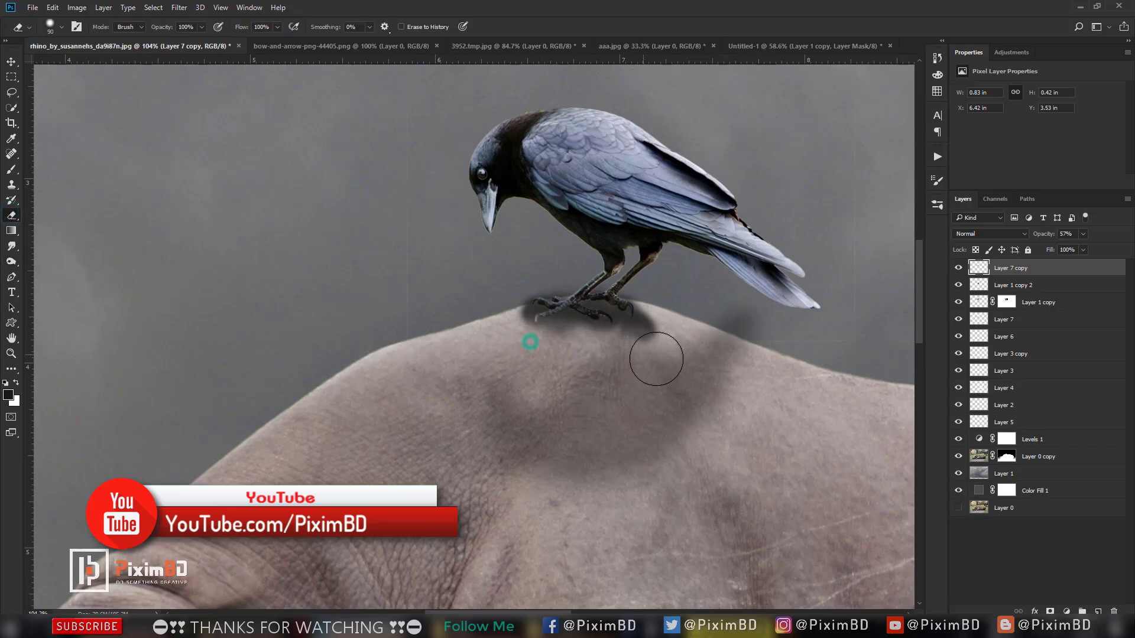
# Step: Erase the lower spill of the original contact shadow on Layer 7 and reduce its opacity to 19%
pyautogui.click(1015, 318)
pyautogui.press('[')
pyautogui.press('[')
pyautogui.press('[')
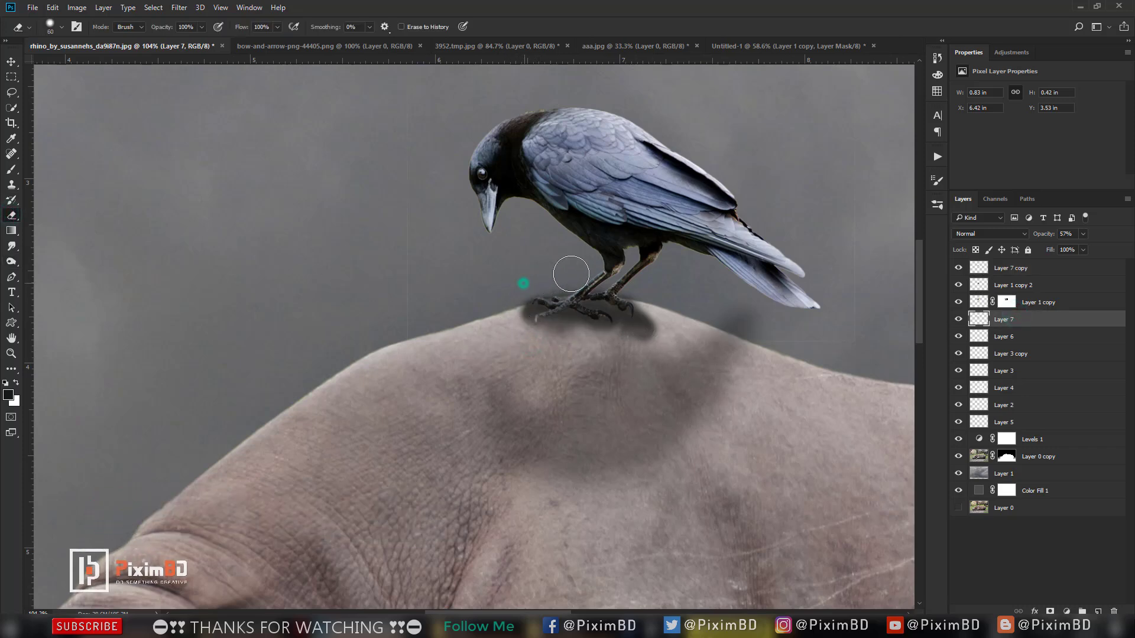
pyautogui.moveTo(675, 326)
pyautogui.mouseDown()
pyautogui.moveTo(662, 341)
pyautogui.moveTo(506, 349)
pyautogui.mouseUp()
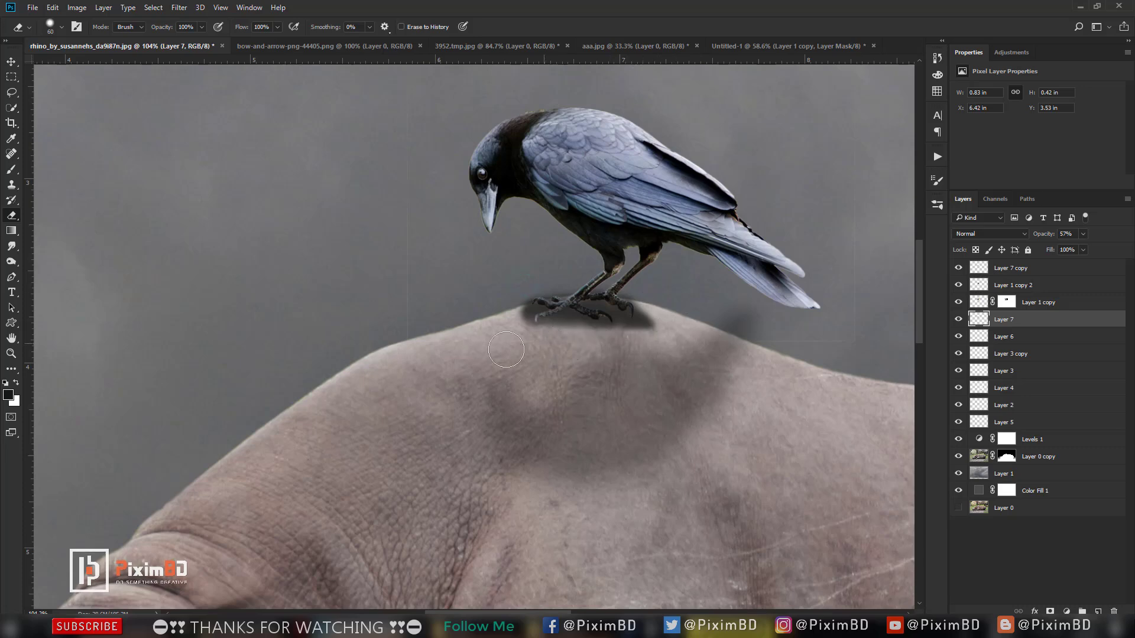
pyautogui.scroll(-3, 532, 253)
pyautogui.scroll(5, 536, 307)
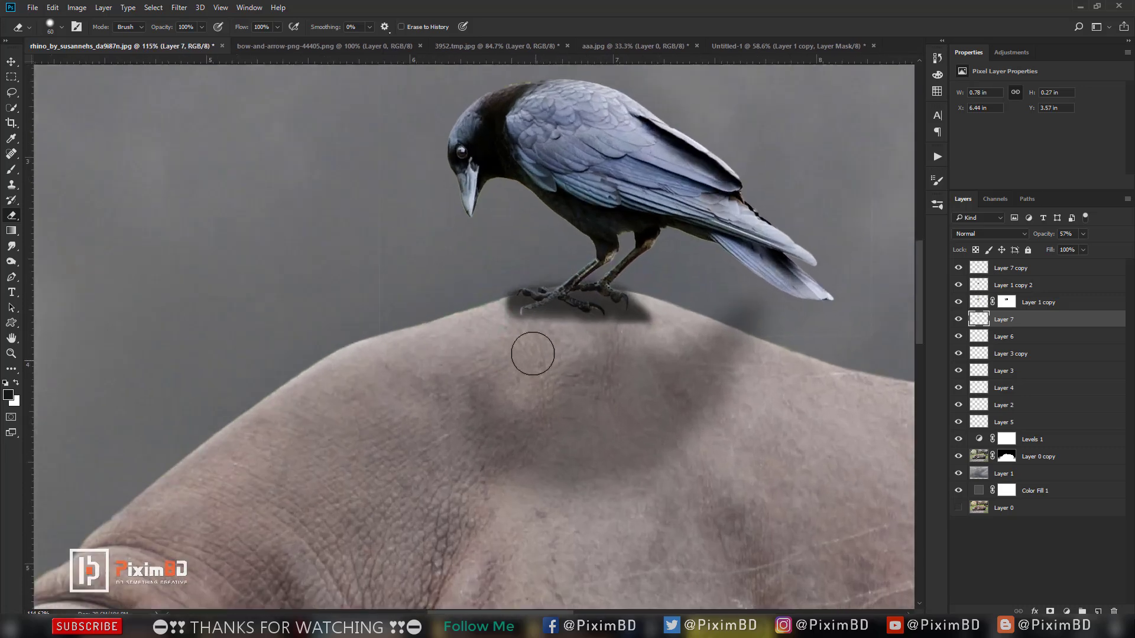
pyautogui.moveTo(557, 322)
pyautogui.mouseDown()
pyautogui.moveTo(544, 362)
pyautogui.moveTo(548, 332)
pyautogui.moveTo(526, 339)
pyautogui.mouseUp()
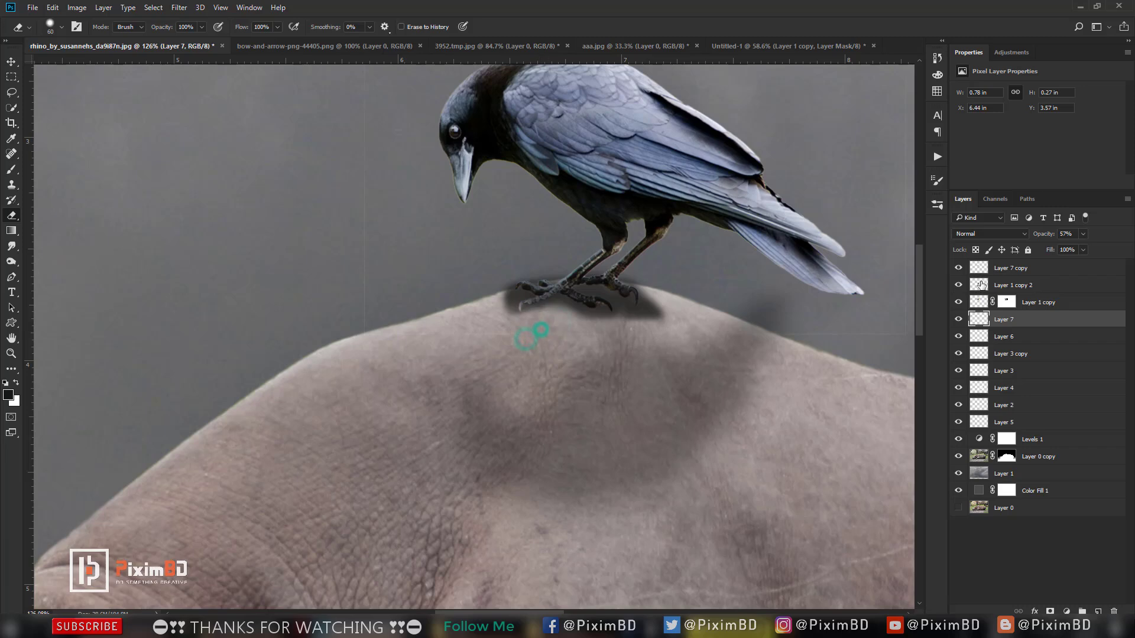
pyautogui.moveTo(1045, 236); pyautogui.dragTo(1041, 234)
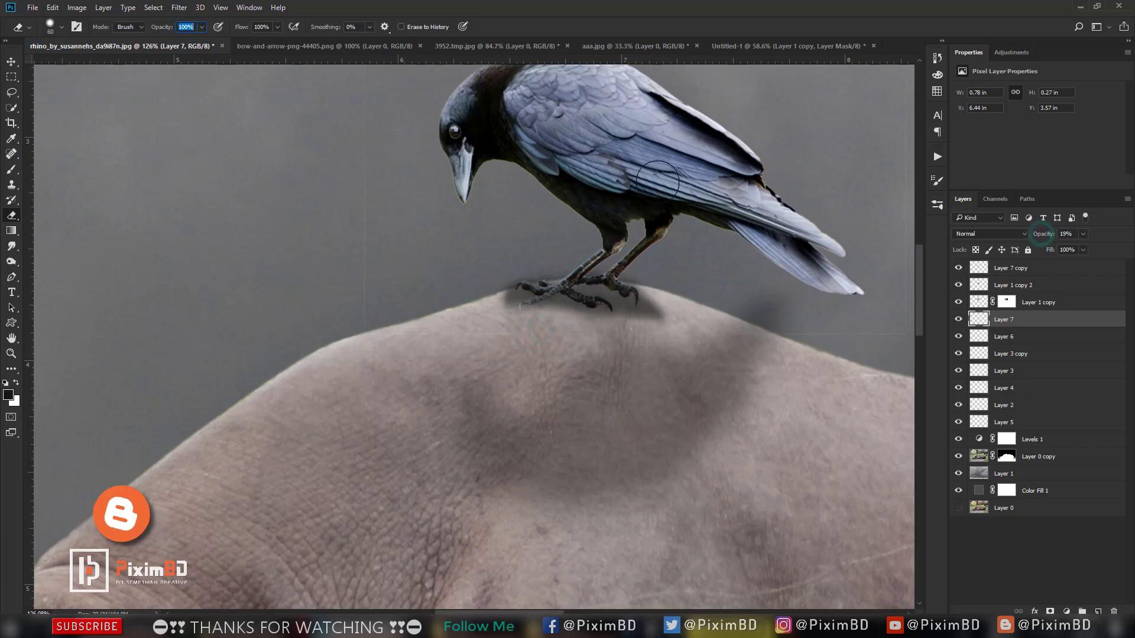
# Step: Erase the remaining Layer 7 shadow edges in front of and below the crow's claws
pyautogui.scroll(-6, 620, 190)
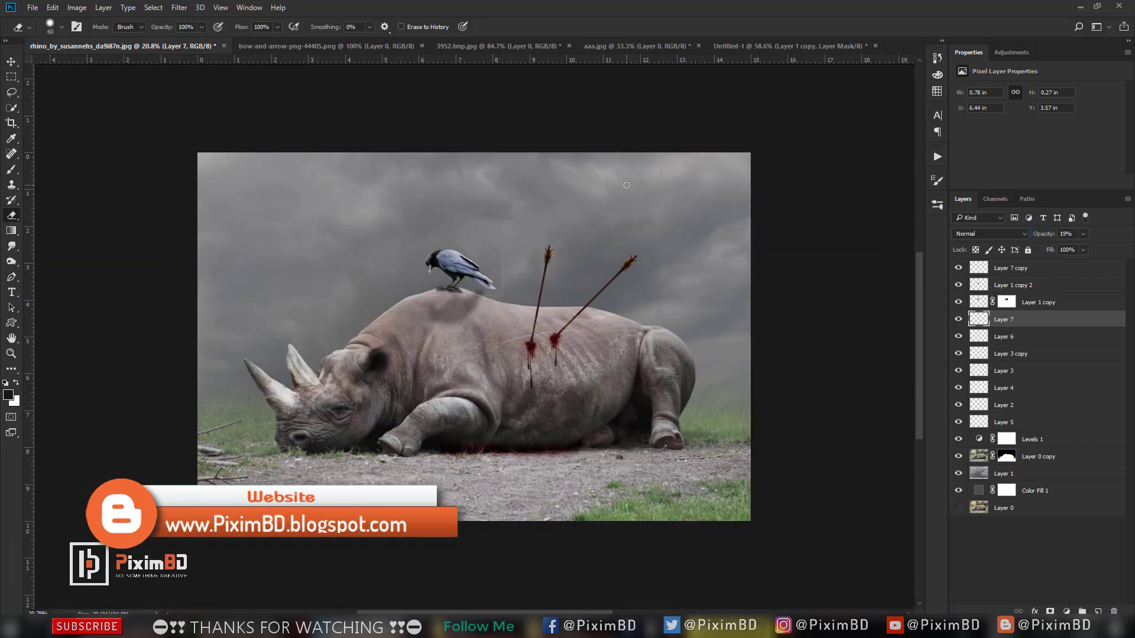
pyautogui.scroll(7, 484, 216)
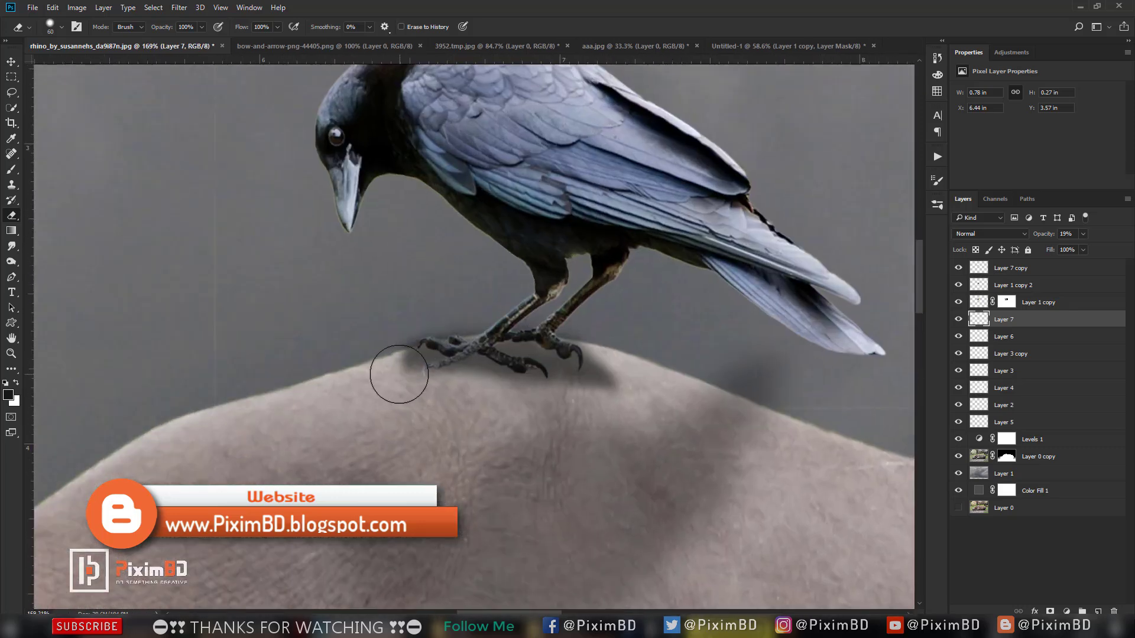
pyautogui.click(390, 375)
pyautogui.moveTo(452, 387); pyautogui.dragTo(473, 395)
pyautogui.moveTo(560, 406); pyautogui.dragTo(608, 393)
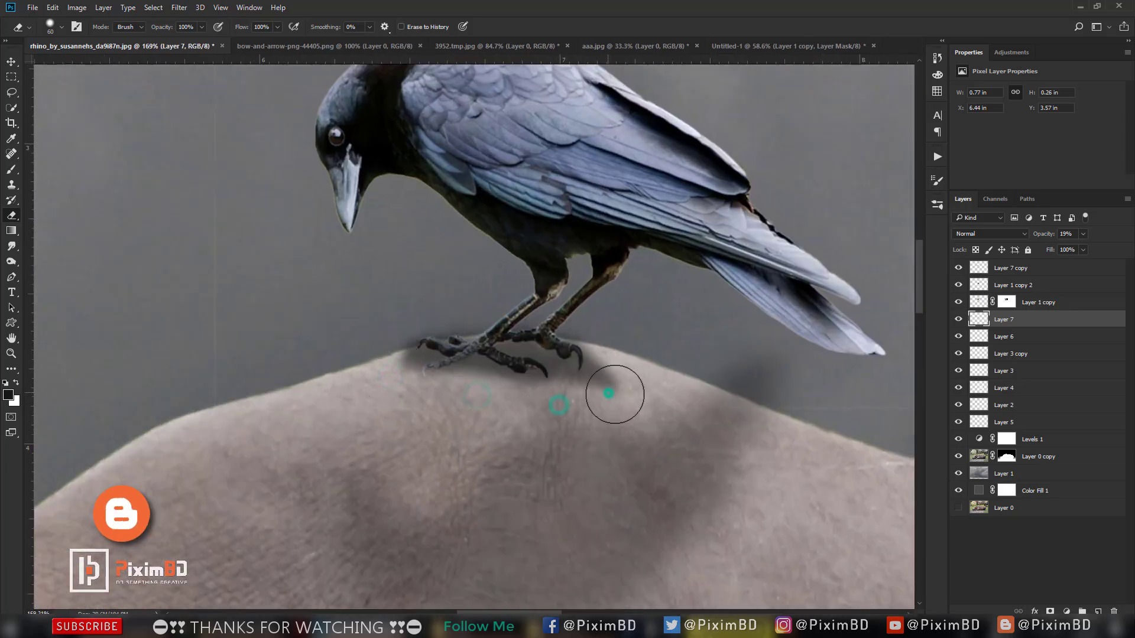
# Step: Fine-tune the crow's cast shadow opacity on Layer 1 copy 2 and set the opacity of Layer 7 copy to 30%
pyautogui.click(1014, 285)
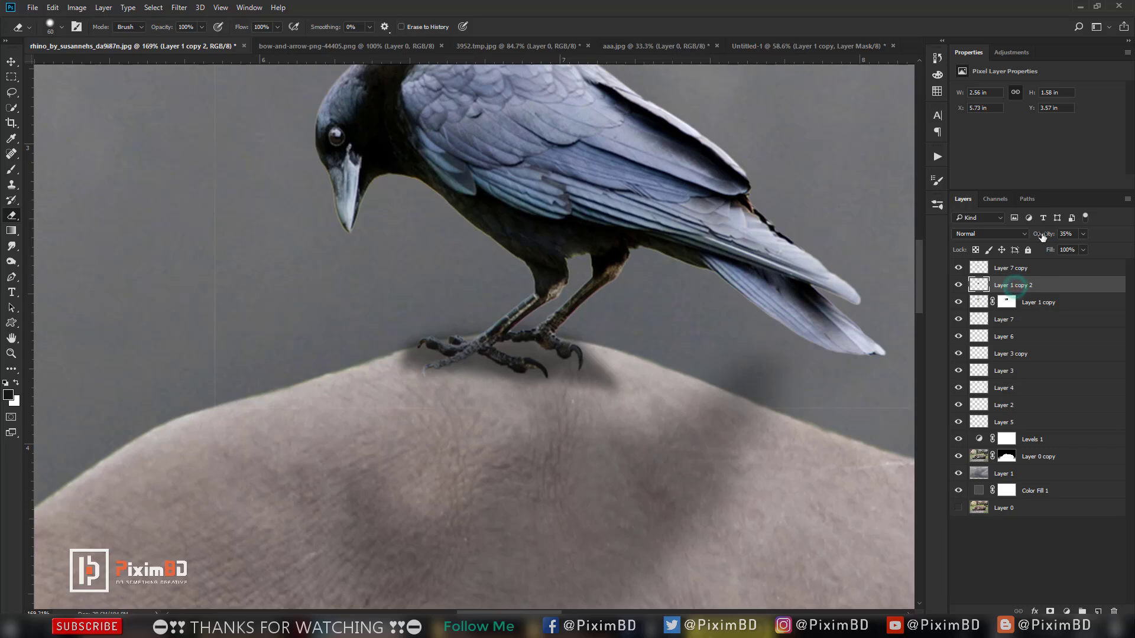
pyautogui.moveTo(1042, 235); pyautogui.dragTo(1035, 237)
pyautogui.click(1031, 268)
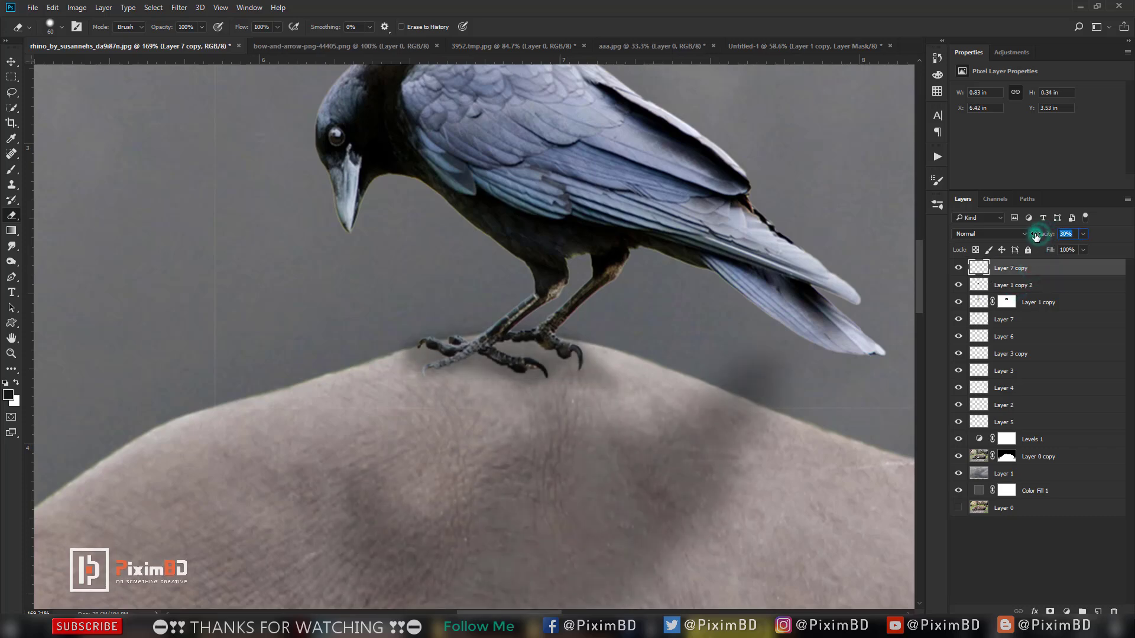
pyautogui.hotkey('ctrl', '0')
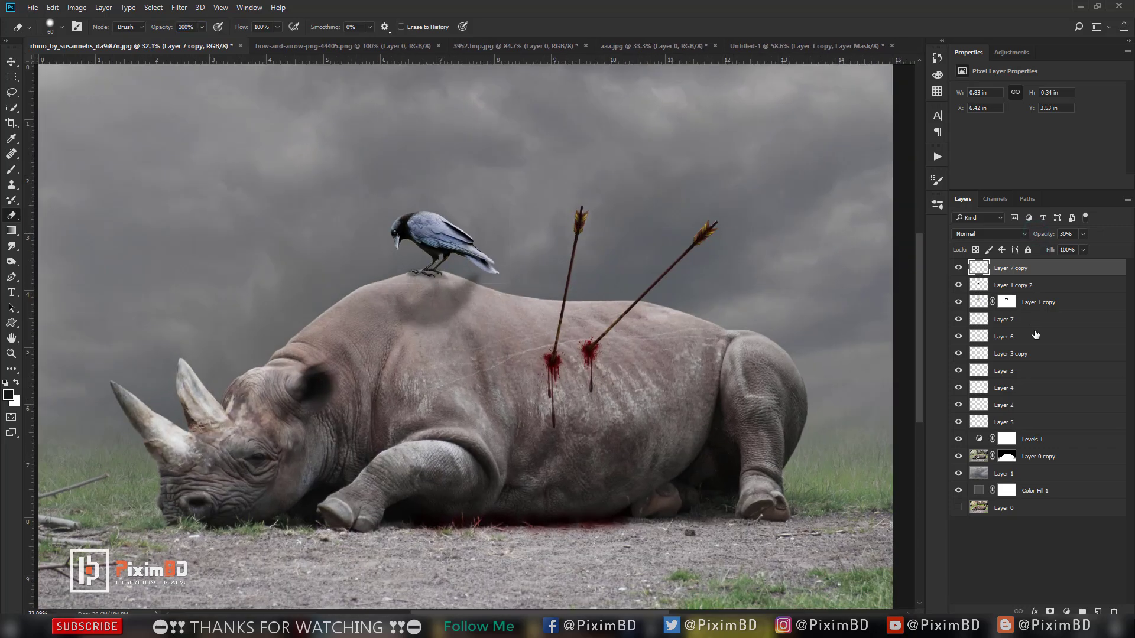
# Step: Burn the shadows on Layer 0 copy at 42% exposure beneath the crow and along the rhino's rump and hind leg
pyautogui.click(1033, 456)
pyautogui.scroll(2, 296, 259)
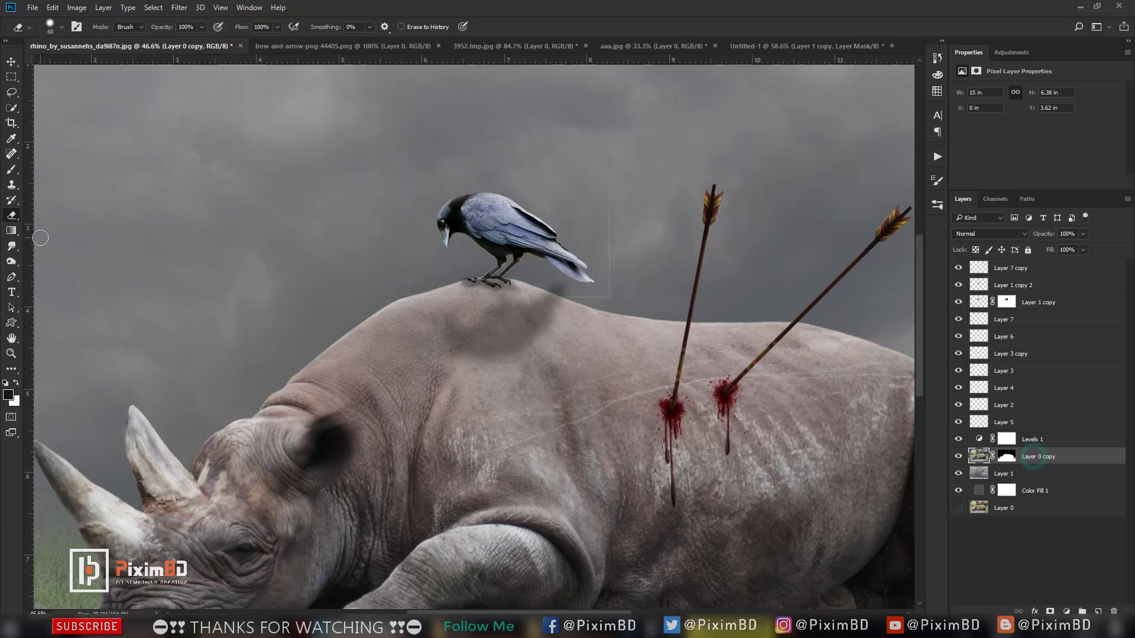
pyautogui.click(10, 260)
pyautogui.click(467, 293)
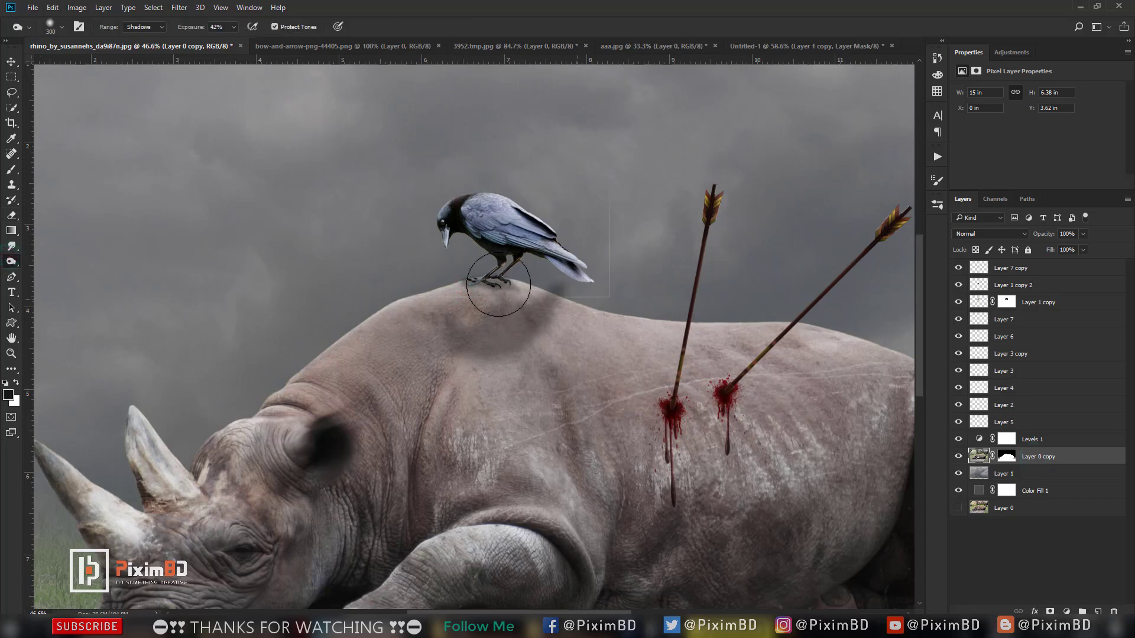
pyautogui.scroll(-2, 721, 317)
pyautogui.click(689, 322)
pyautogui.moveTo(757, 364); pyautogui.dragTo(737, 442)
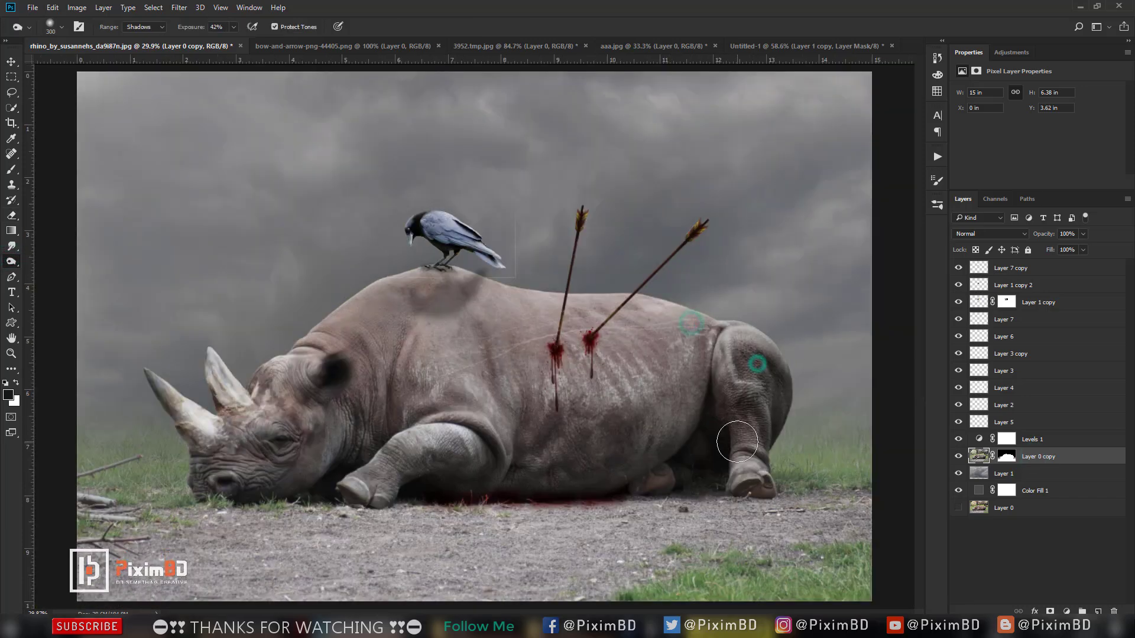
# Step: Burn the shadows of the rhino's foreleg, muzzle, neck, belly and upper back ridge on Layer 0 copy
pyautogui.moveTo(405, 440); pyautogui.dragTo(363, 472)
pyautogui.moveTo(253, 478); pyautogui.dragTo(232, 485)
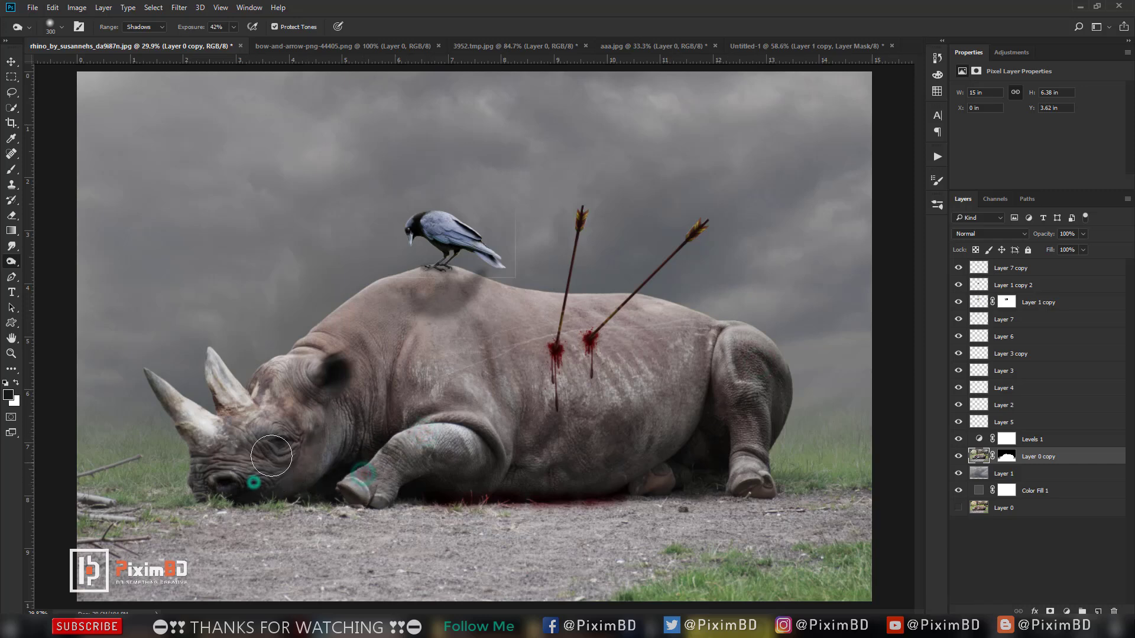
pyautogui.moveTo(366, 428); pyautogui.dragTo(339, 462)
pyautogui.moveTo(537, 445)
pyautogui.mouseDown()
pyautogui.moveTo(537, 459)
pyautogui.moveTo(696, 456)
pyautogui.moveTo(701, 418)
pyautogui.mouseUp()
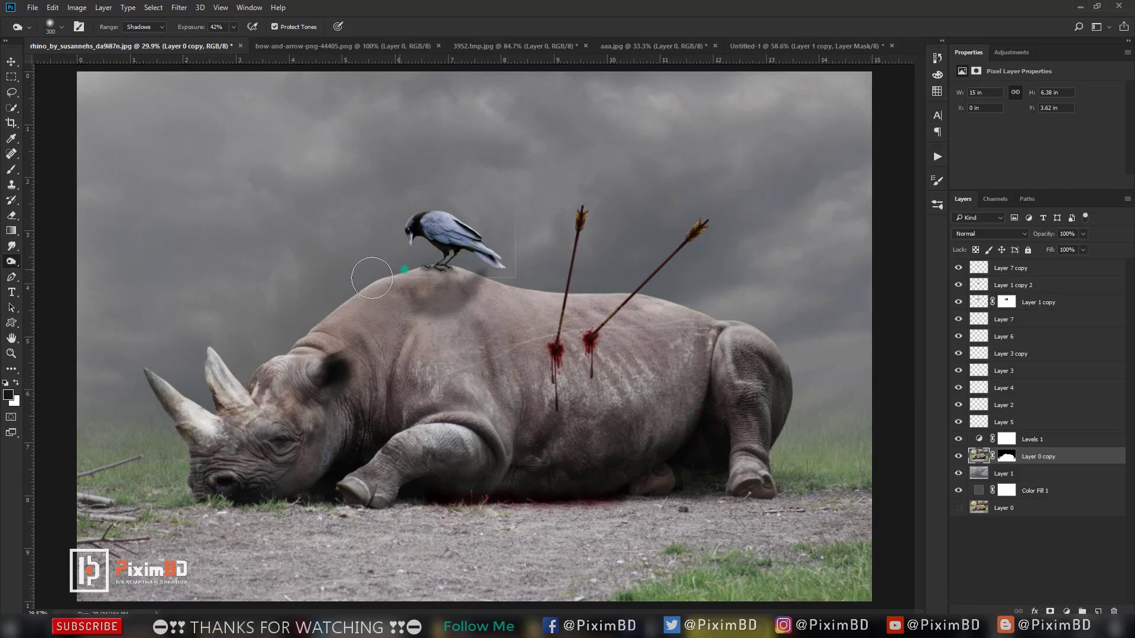
pyautogui.moveTo(372, 278); pyautogui.dragTo(490, 274)
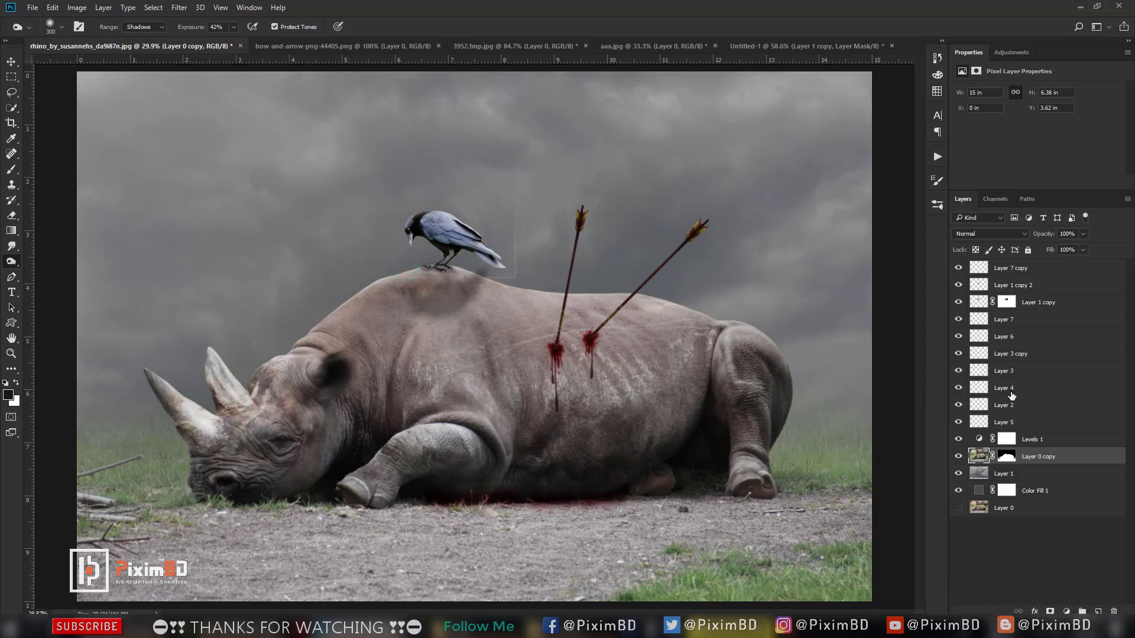
# Step: Add a Levels adjustment above Layer 0 copy with input black at 7 and a slightly raised output black
pyautogui.scroll(-2, 500, 404)
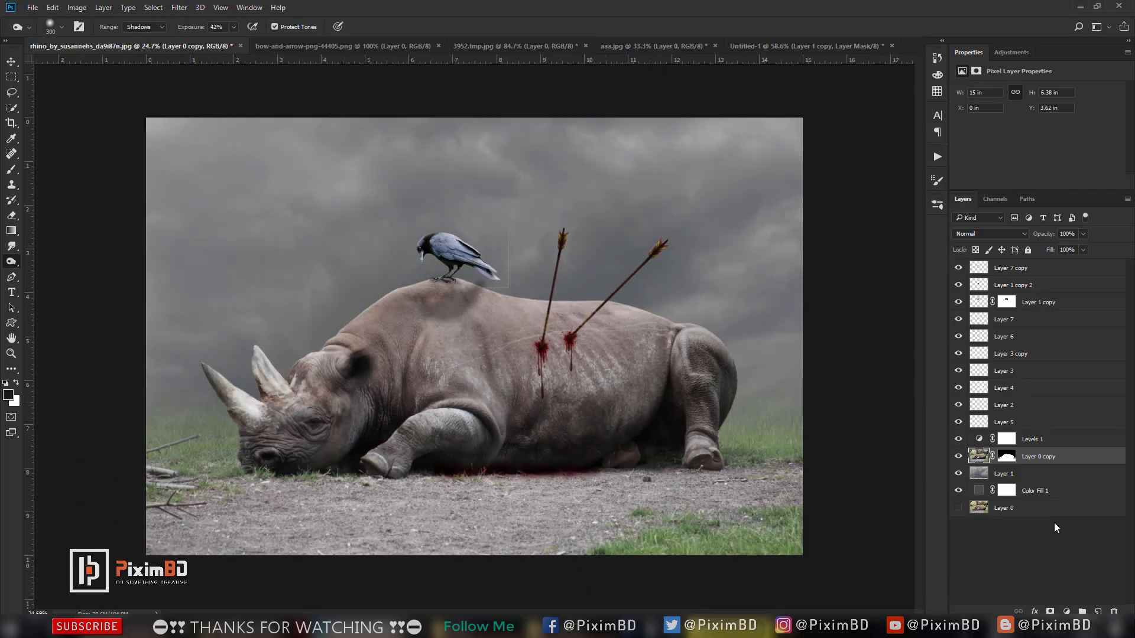
pyautogui.click(1065, 611)
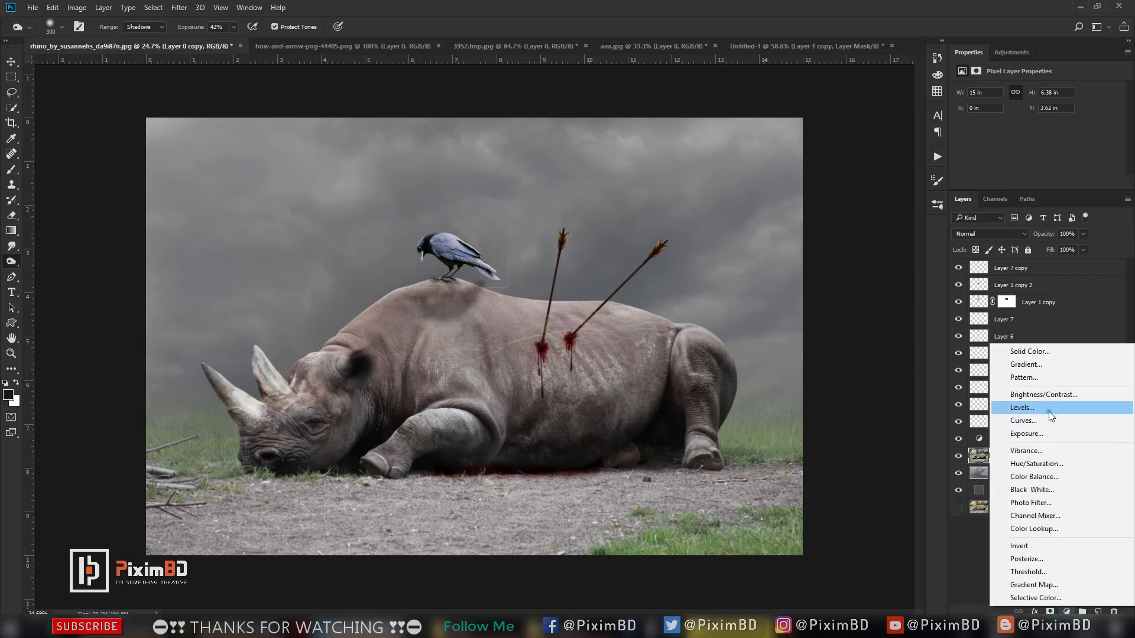
pyautogui.click(1049, 415)
pyautogui.moveTo(972, 172); pyautogui.dragTo(979, 172)
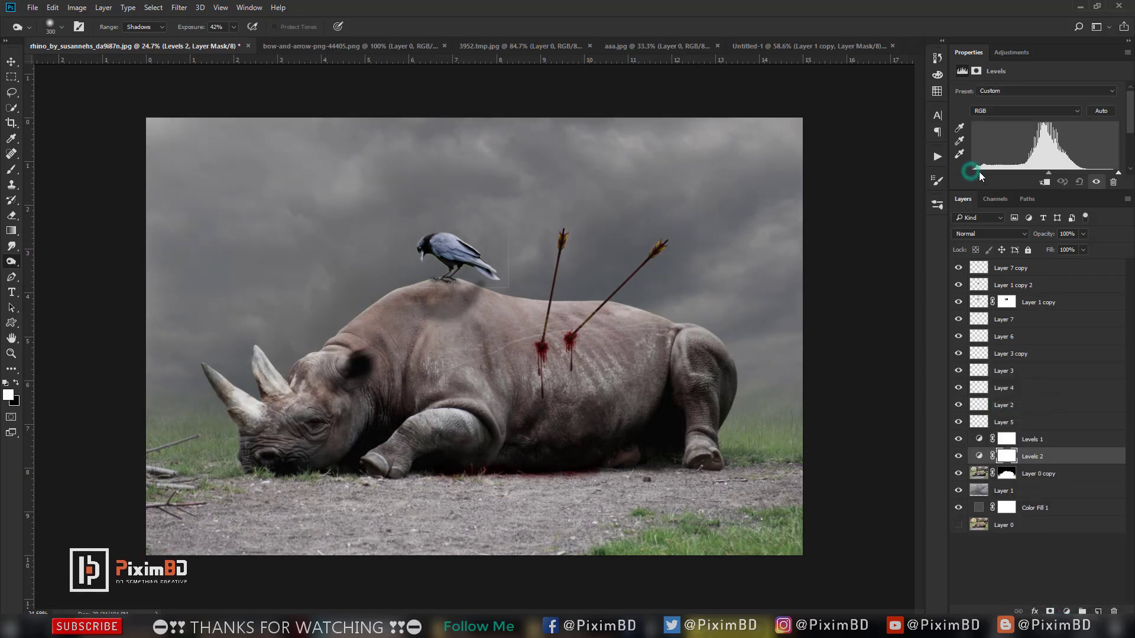
pyautogui.scroll(-2, 978, 170)
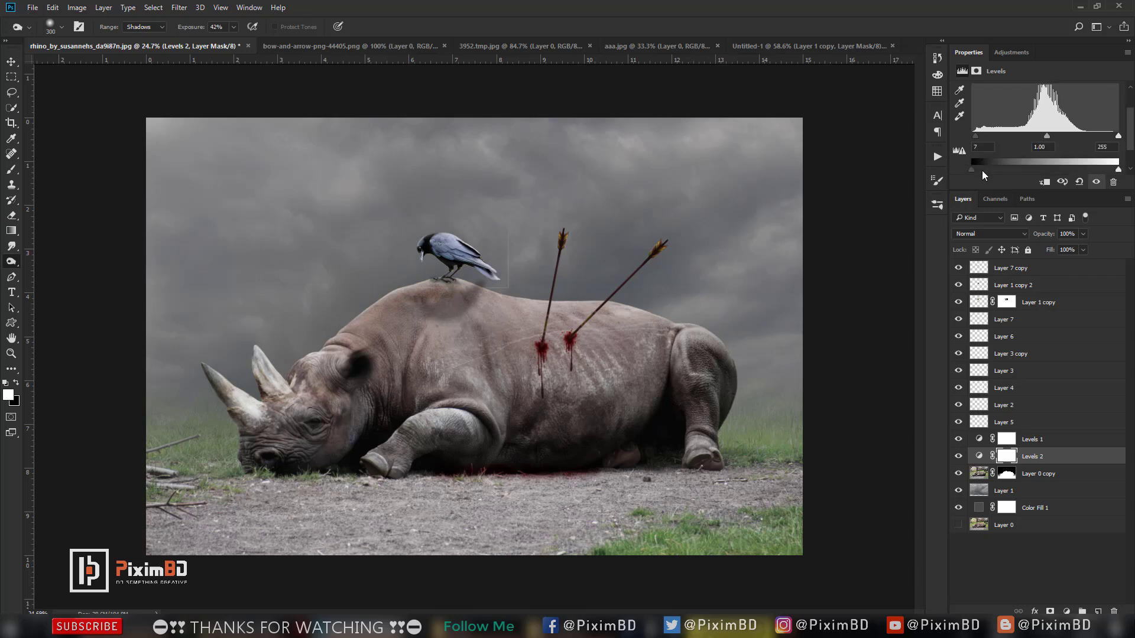
pyautogui.moveTo(972, 171); pyautogui.dragTo(979, 171)
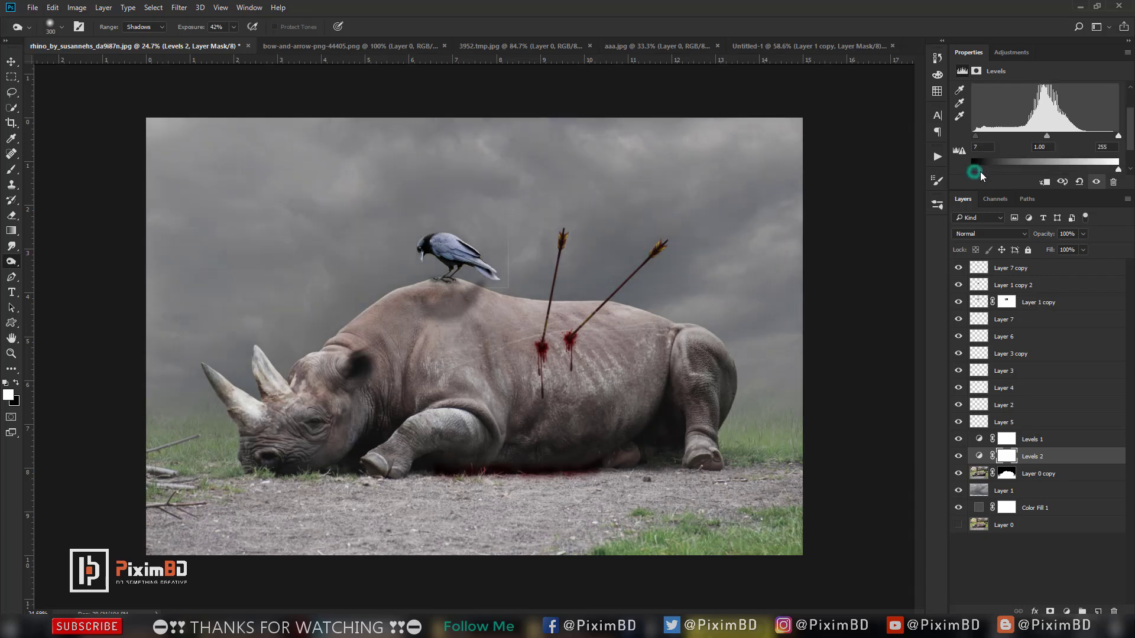
# Step: Add an empty layer above Layer 7 copy and apply Levels to the crow on Layer 1 copy with input black 19 and output 14 to 239
pyautogui.click(1034, 269)
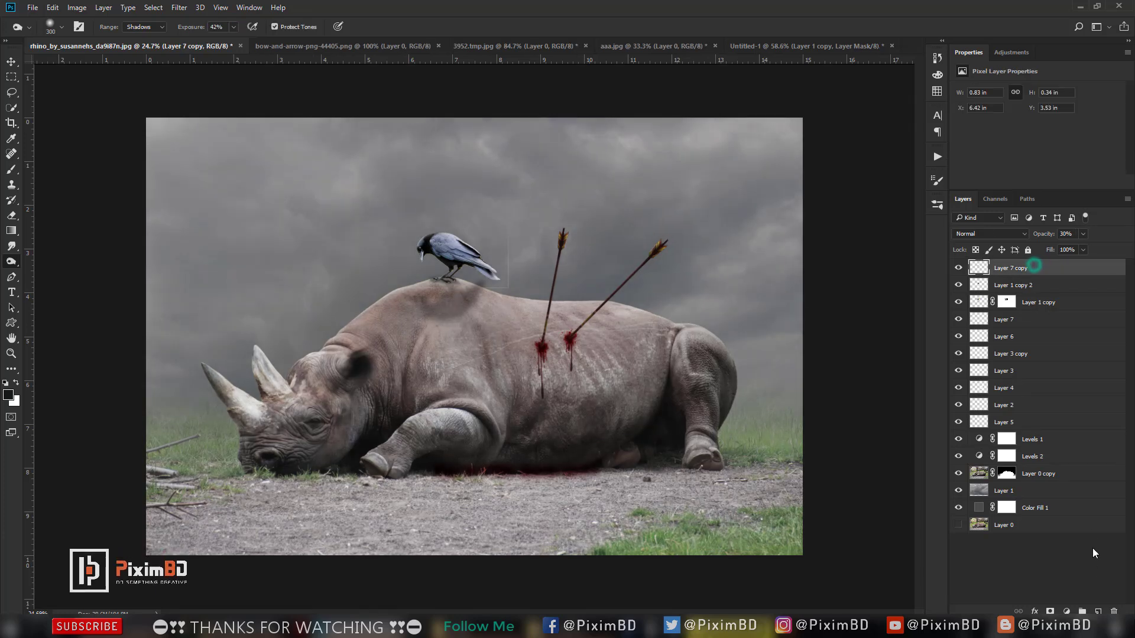
pyautogui.click(1097, 611)
pyautogui.click(1019, 325)
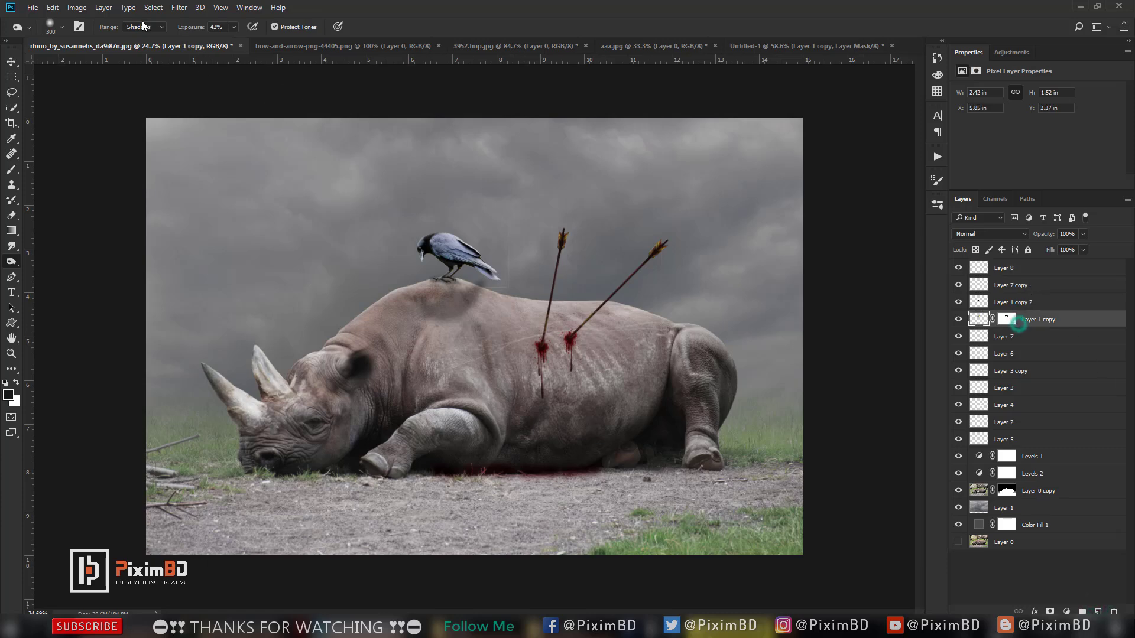
pyautogui.click(72, 7)
pyautogui.moveTo(126, 35)
pyautogui.click(214, 46)
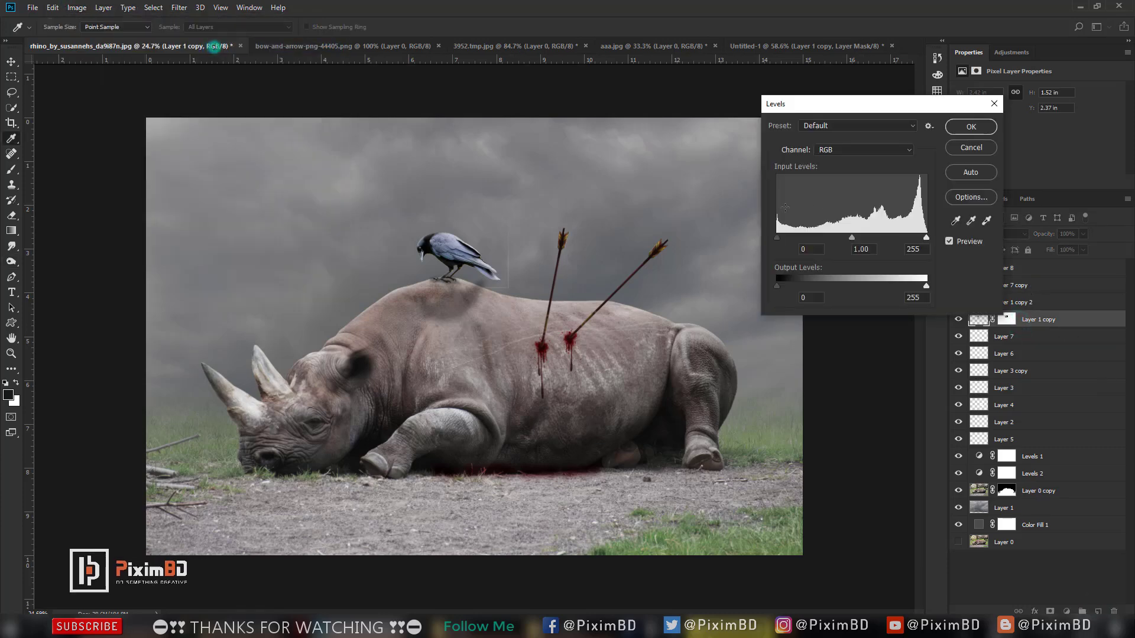
pyautogui.moveTo(777, 237); pyautogui.dragTo(788, 237)
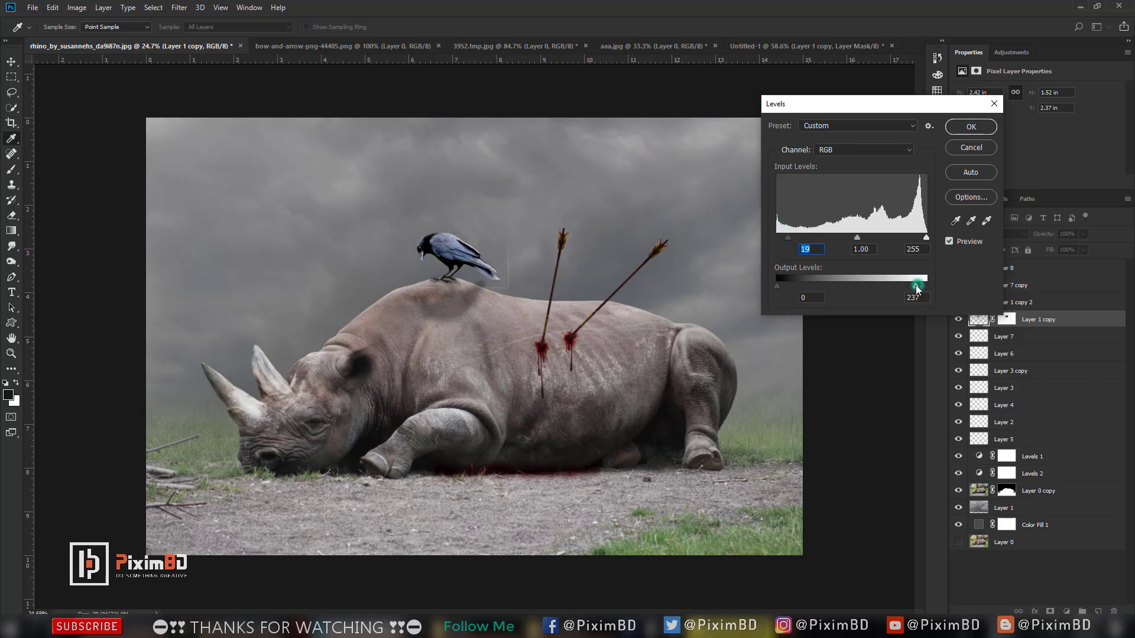
pyautogui.moveTo(924, 286); pyautogui.dragTo(917, 285)
pyautogui.moveTo(777, 284); pyautogui.dragTo(785, 283)
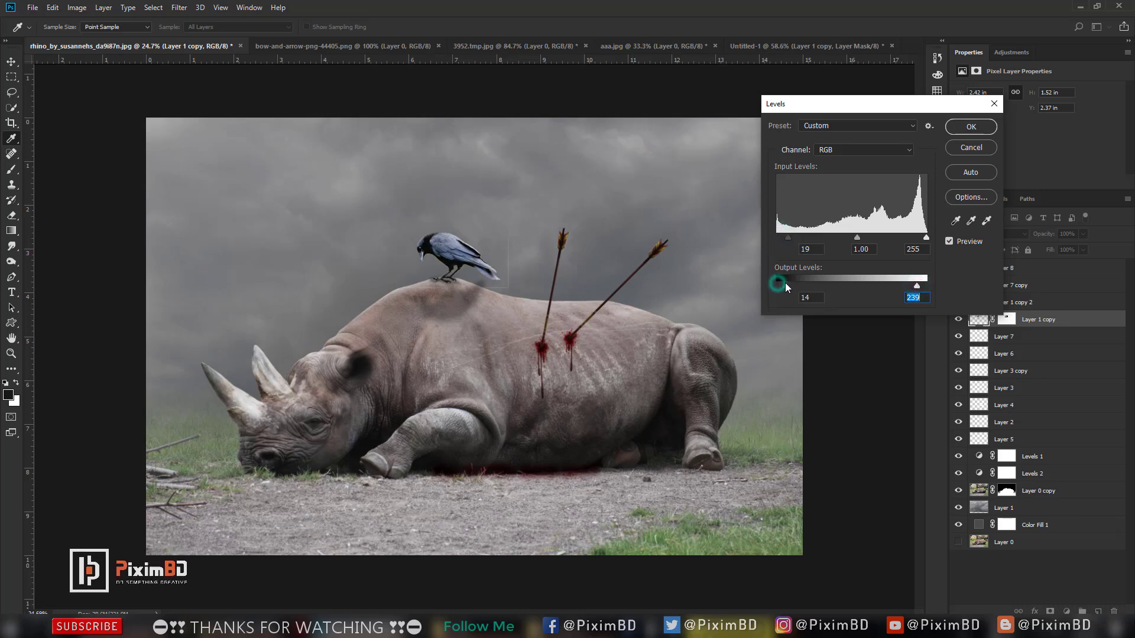
pyautogui.press('Return')
# Step: Erase the faint leftover edge line beside the crow's tail on Layer 1 copy
pyautogui.scroll(-1, 580, 250)
pyautogui.scroll(4, 549, 245)
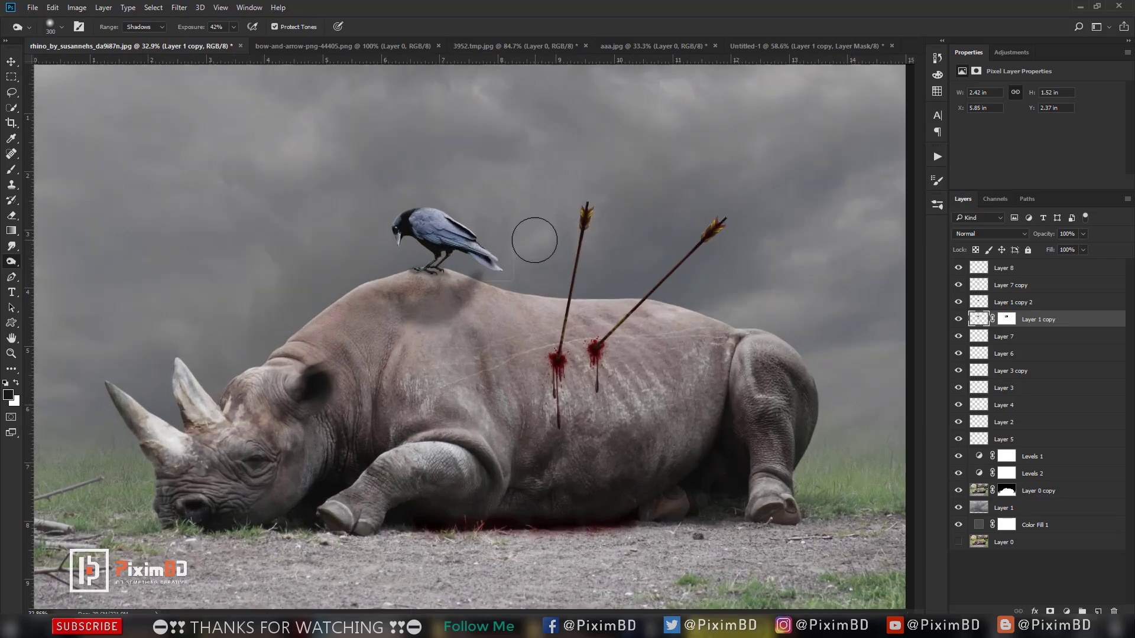
pyautogui.press('e')
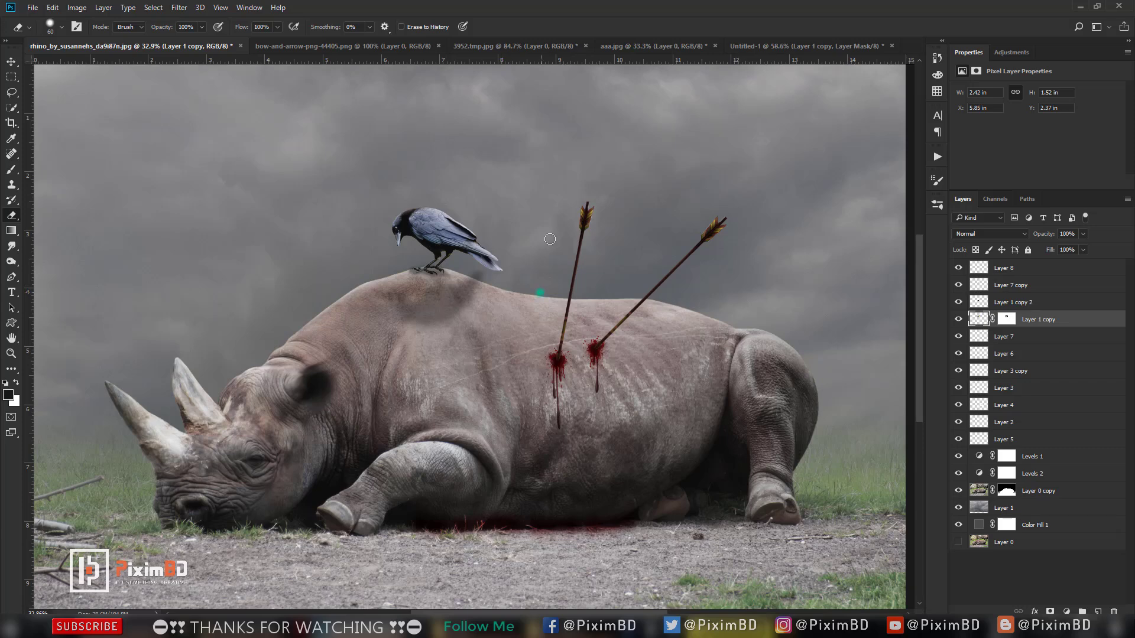
pyautogui.scroll(-5, 282, 177)
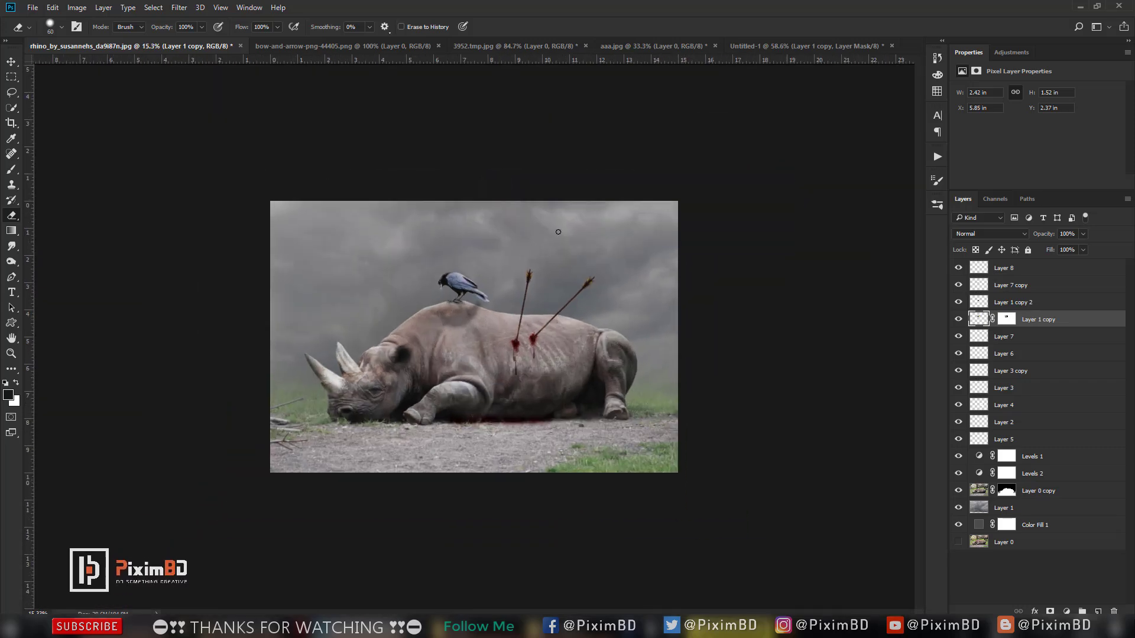
# Step: Stamp all visible layers into a new layer at the top of the stack
pyautogui.click(1056, 267)
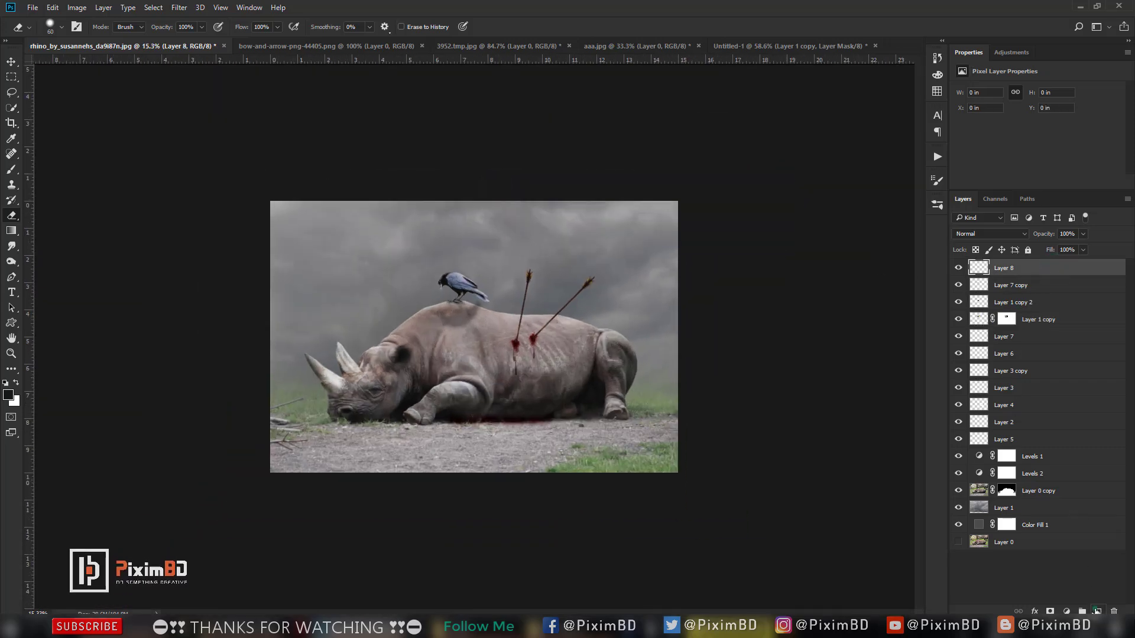
pyautogui.click(1097, 610)
pyautogui.scroll(2, 560, 347)
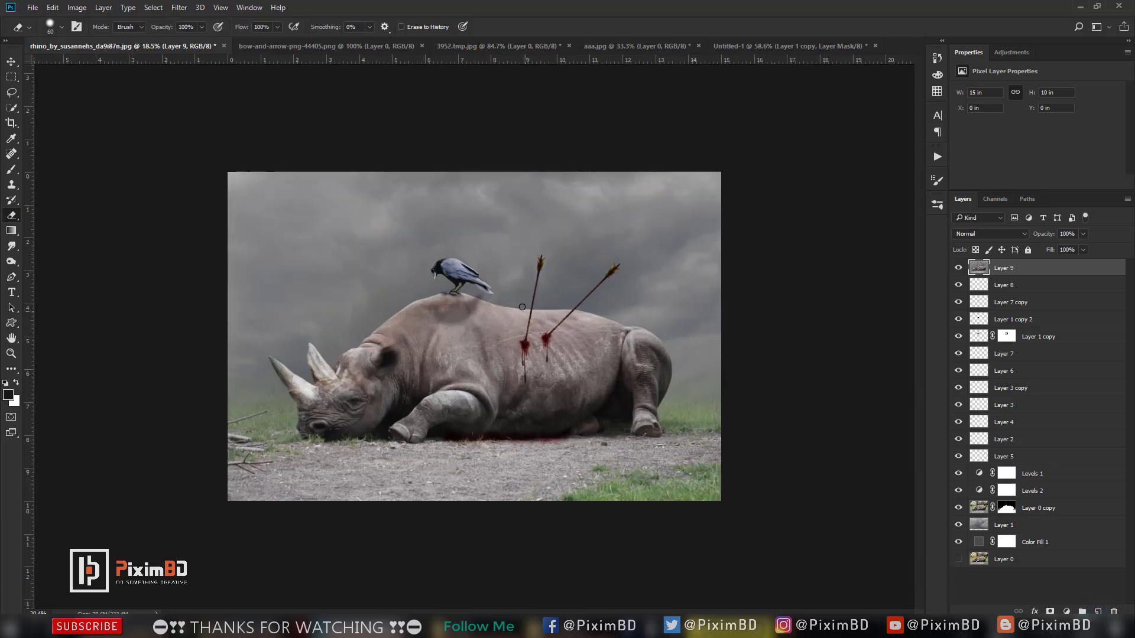
# Step: Open the Camera Raw filter on the stamped layer and set Shadows to -34, Whites to +9 and Blacks to +22
pyautogui.click(179, 7)
pyautogui.click(247, 75)
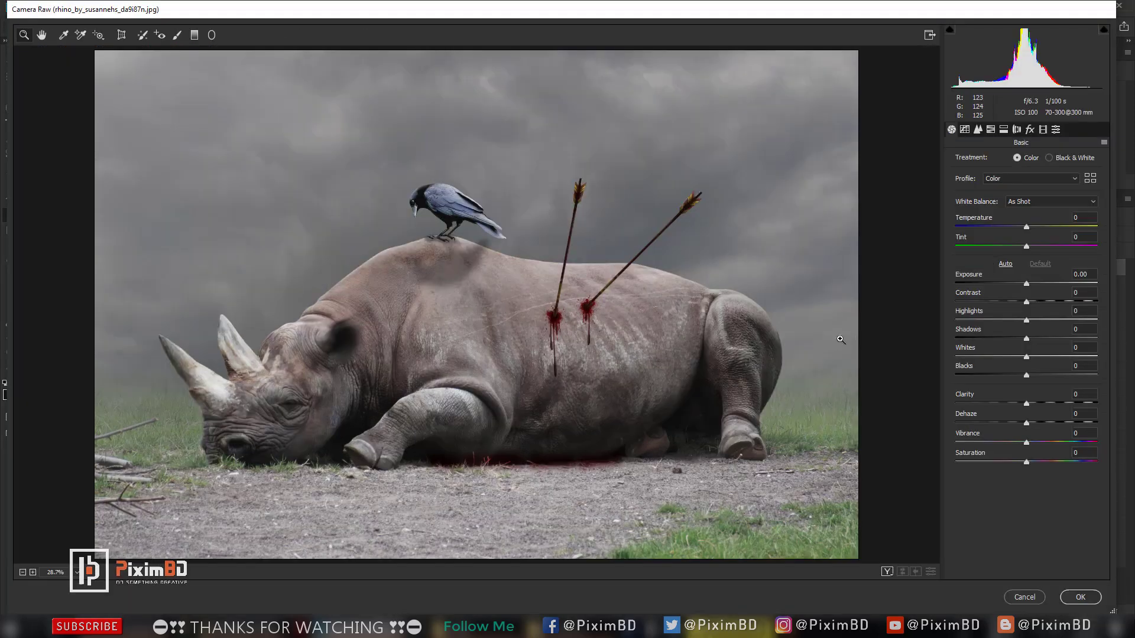
pyautogui.moveTo(1014, 341); pyautogui.dragTo(1041, 377)
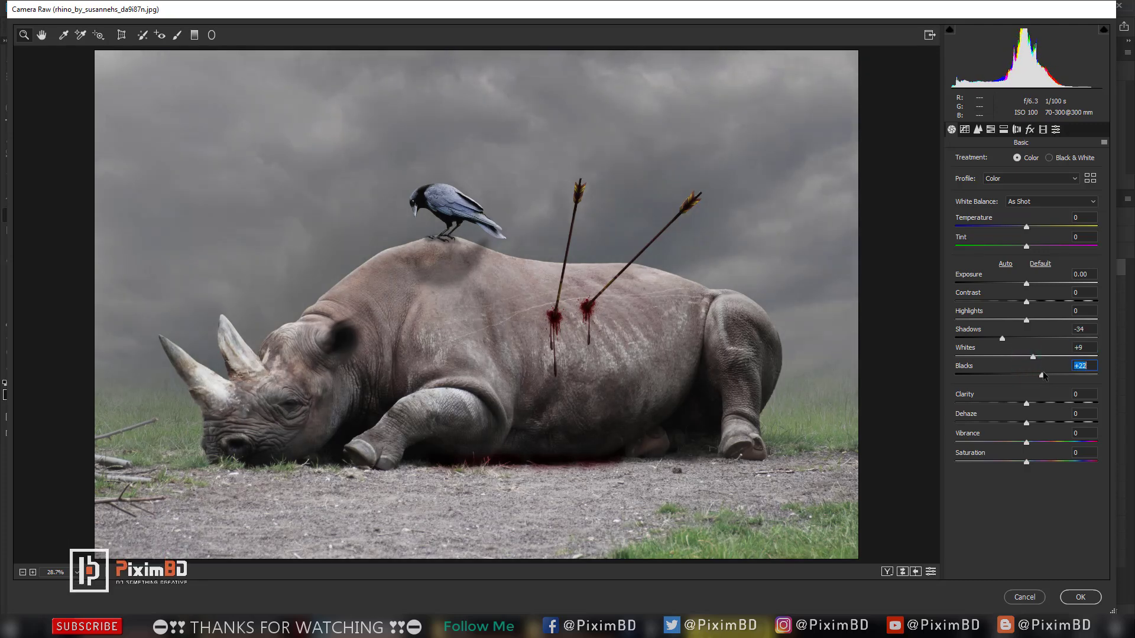
# Step: Set Clarity +14, Dehaze +26, Vibrance +3, Saturation -6, Exposure -0.15, Contrast +3, Temperature -3 and Tint +10
pyautogui.moveTo(1034, 421); pyautogui.dragTo(1033, 442)
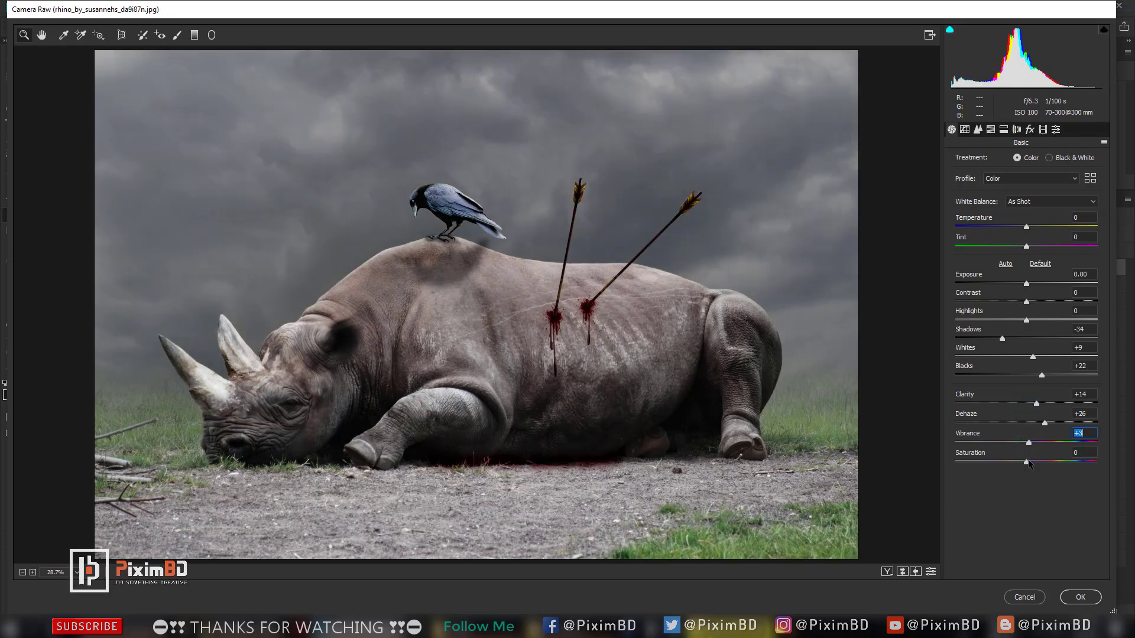
pyautogui.moveTo(1026, 284); pyautogui.dragTo(1025, 286)
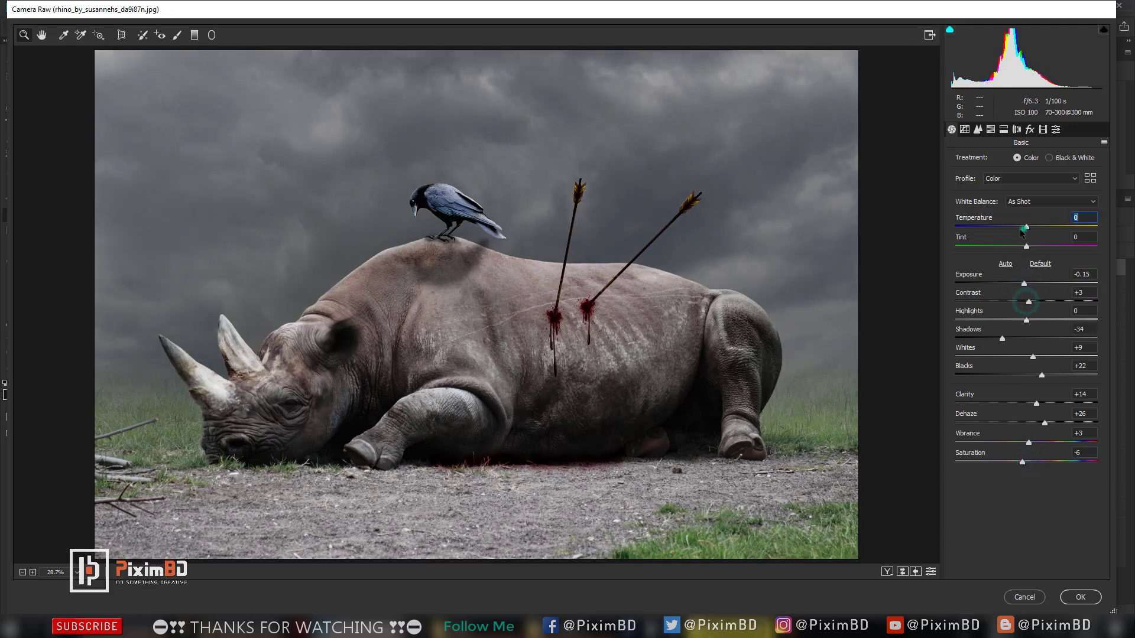
pyautogui.moveTo(1020, 230); pyautogui.dragTo(1022, 242)
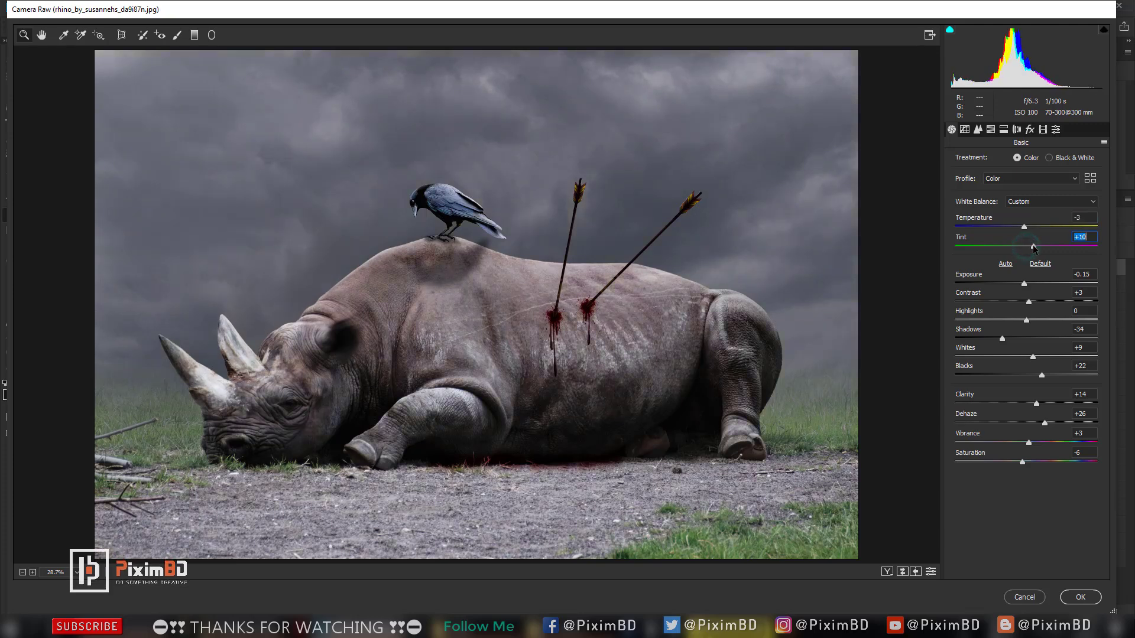
# Step: Shift the blue tones of the crow and sky toward teal with the HSL adjustments
pyautogui.click(978, 129)
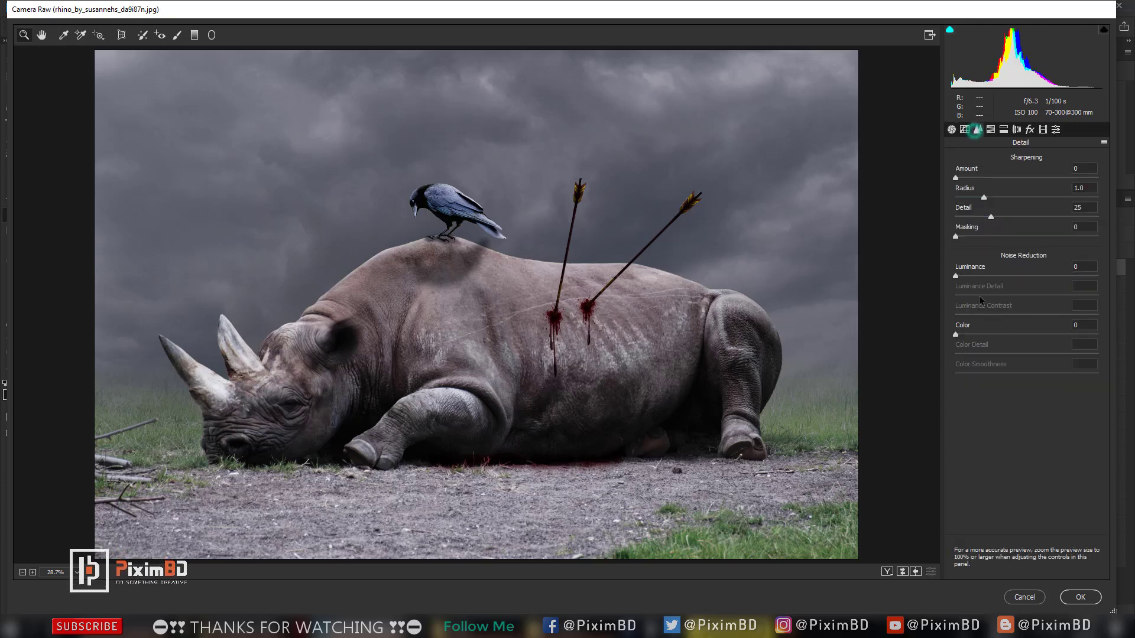
pyautogui.click(989, 129)
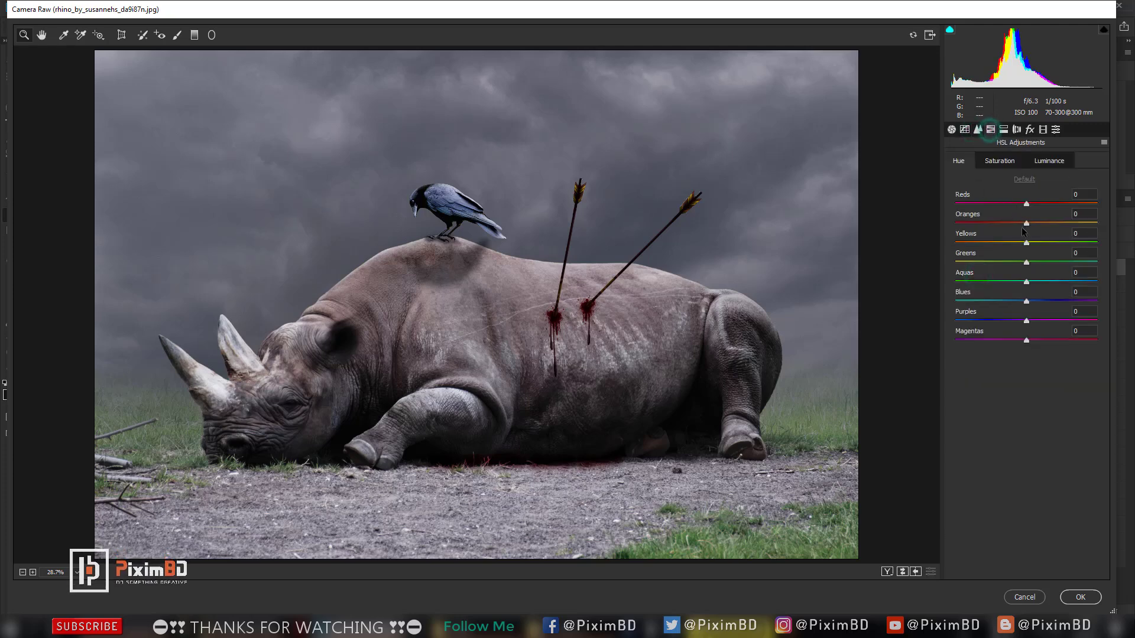
pyautogui.click(1000, 160)
# Step: Split-tone the image with highlights at hue 183, saturation 7 and shadows at hue 81, saturation 5
pyautogui.click(1004, 130)
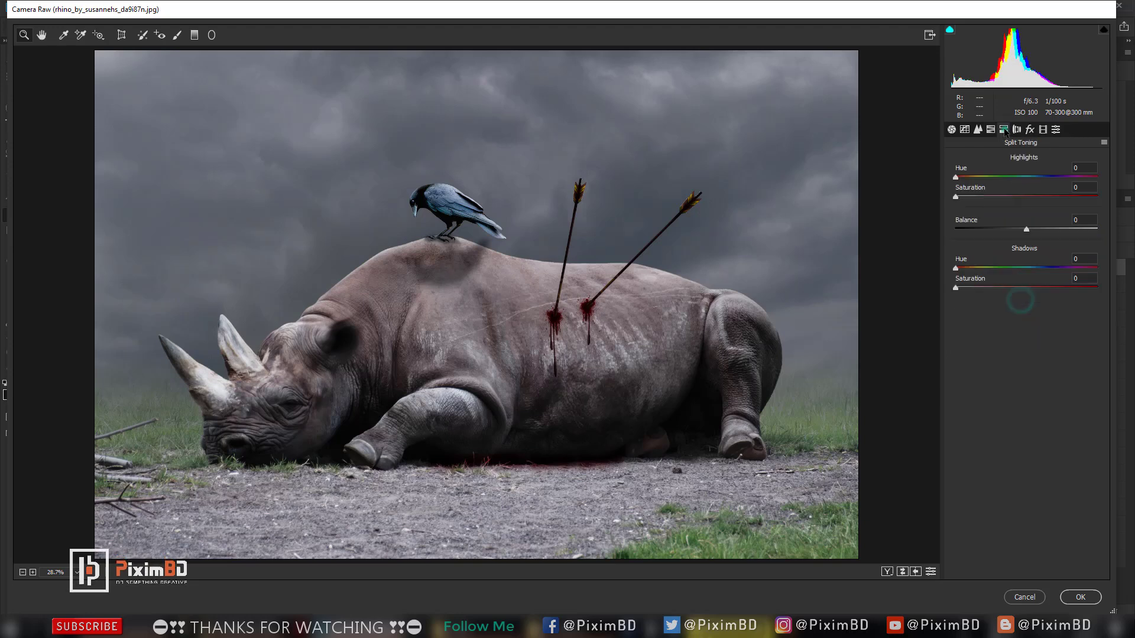
pyautogui.moveTo(966, 197)
pyautogui.mouseDown()
pyautogui.moveTo(1047, 179)
pyautogui.moveTo(967, 197)
pyautogui.mouseUp()
pyautogui.moveTo(956, 287); pyautogui.dragTo(999, 270)
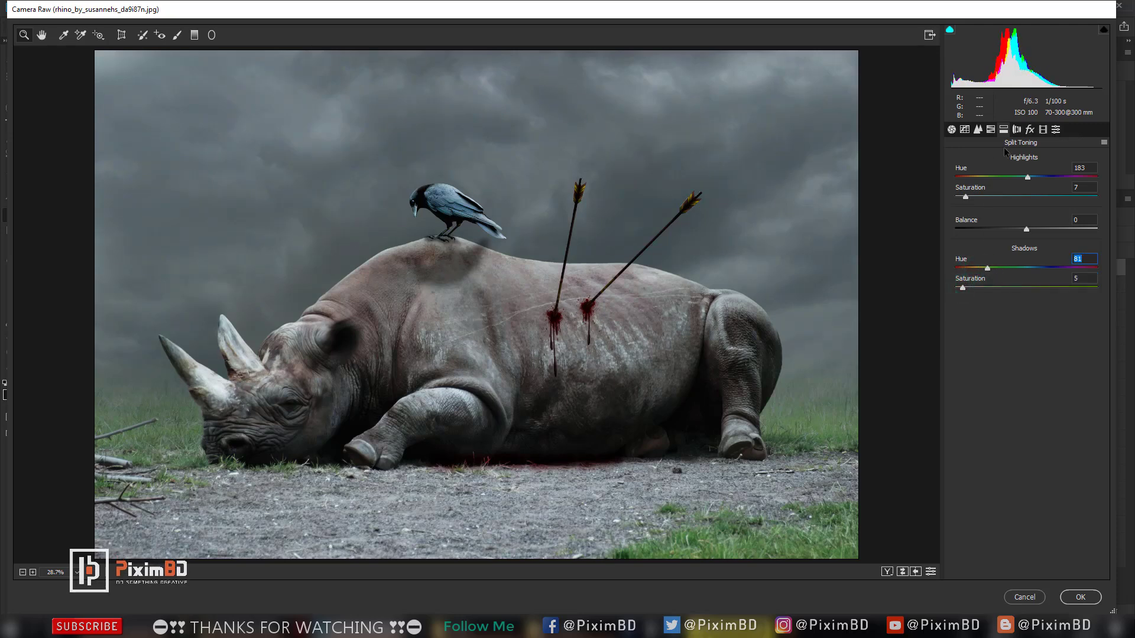
# Step: Darken the edges with a Highlight Priority post-crop vignette and shift the Blue Primary hue in Calibration, applying the Camera Raw filter
pyautogui.click(1030, 129)
pyautogui.moveTo(1008, 283); pyautogui.dragTo(1012, 284)
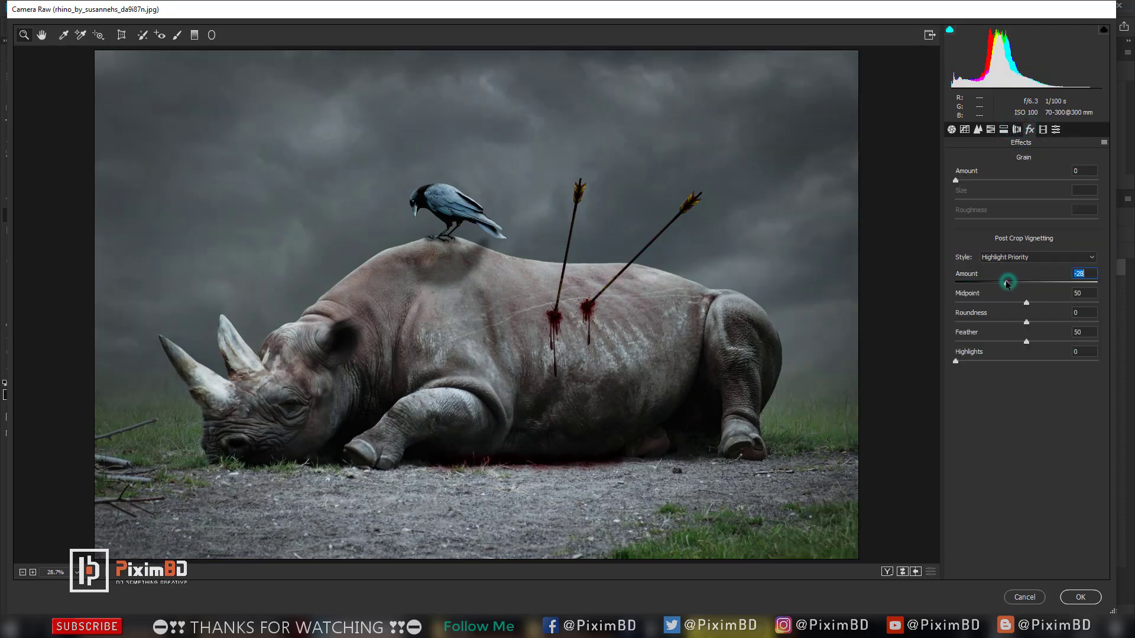
pyautogui.click(1042, 129)
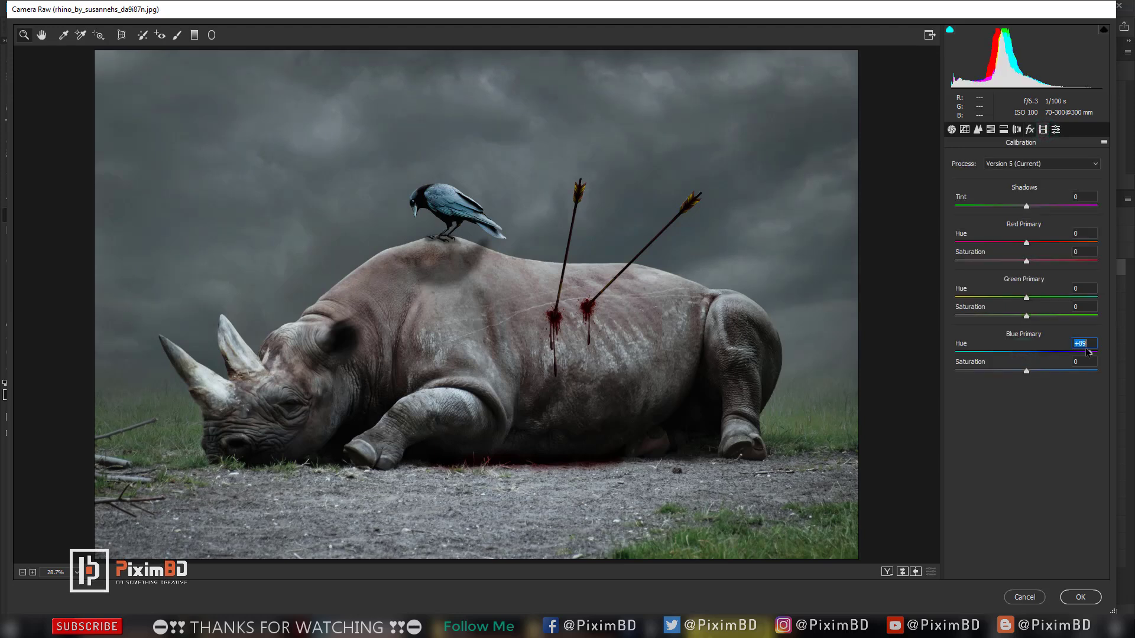
pyautogui.moveTo(1087, 352); pyautogui.dragTo(976, 348)
pyautogui.click(902, 572)
pyautogui.click(902, 571)
pyautogui.click(1079, 596)
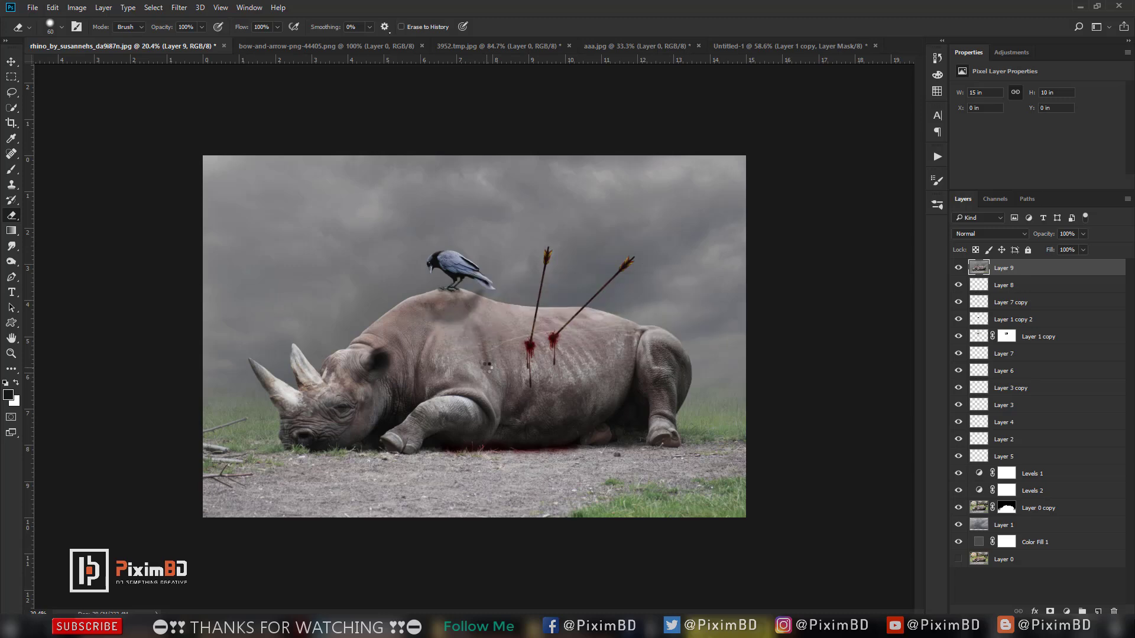
# Step: Add a Color Lookup adjustment layer above Layer 9 using the 2Strip.look 3D LUT at 33% opacity
pyautogui.hotkey('ctrl', '+')
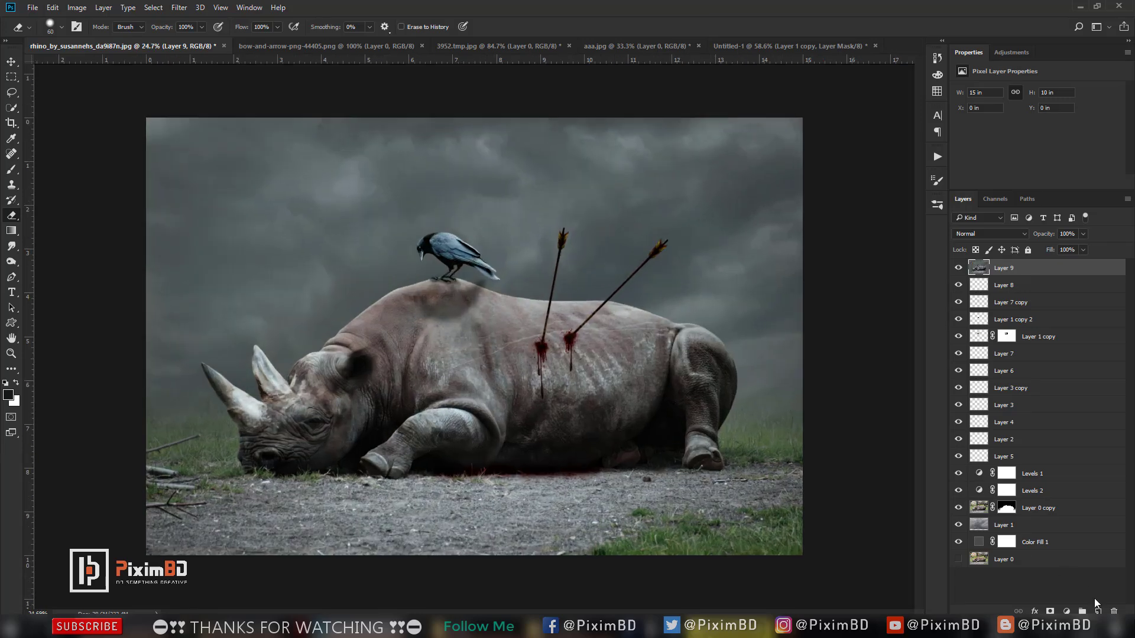
pyautogui.click(1066, 611)
pyautogui.click(1044, 527)
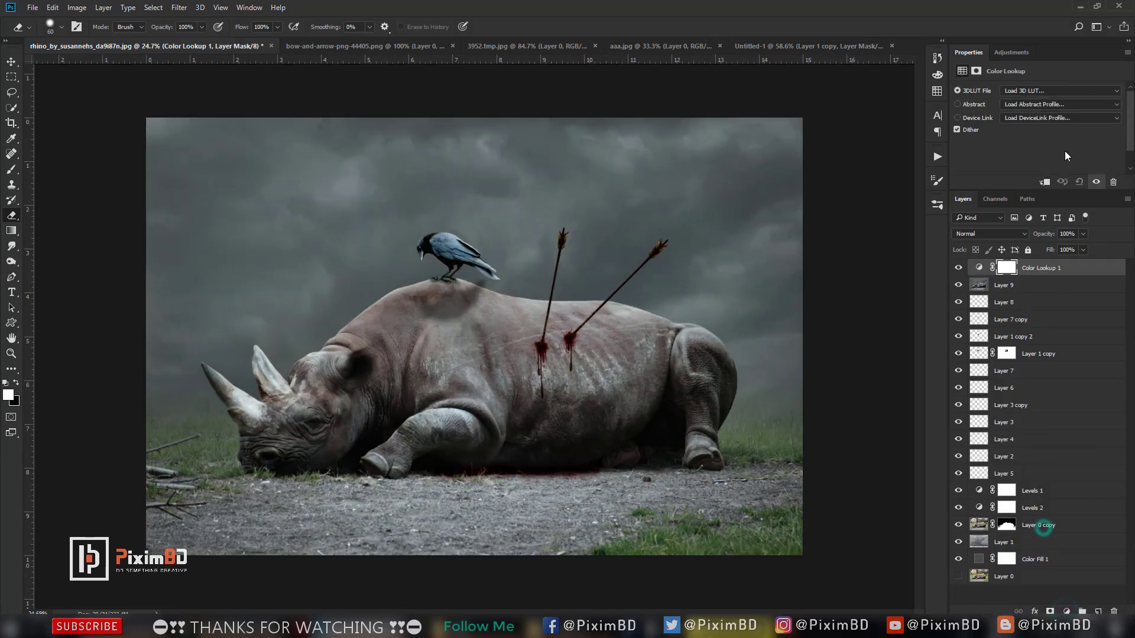
pyautogui.click(1033, 90)
pyautogui.click(1015, 131)
pyautogui.click(1043, 88)
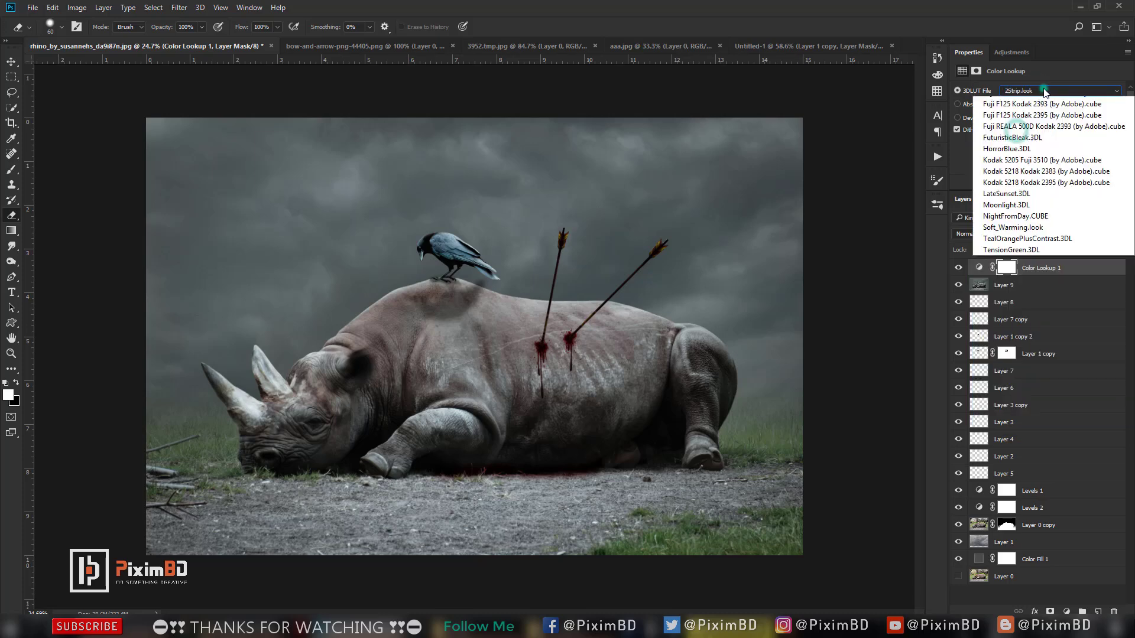
pyautogui.click(1043, 89)
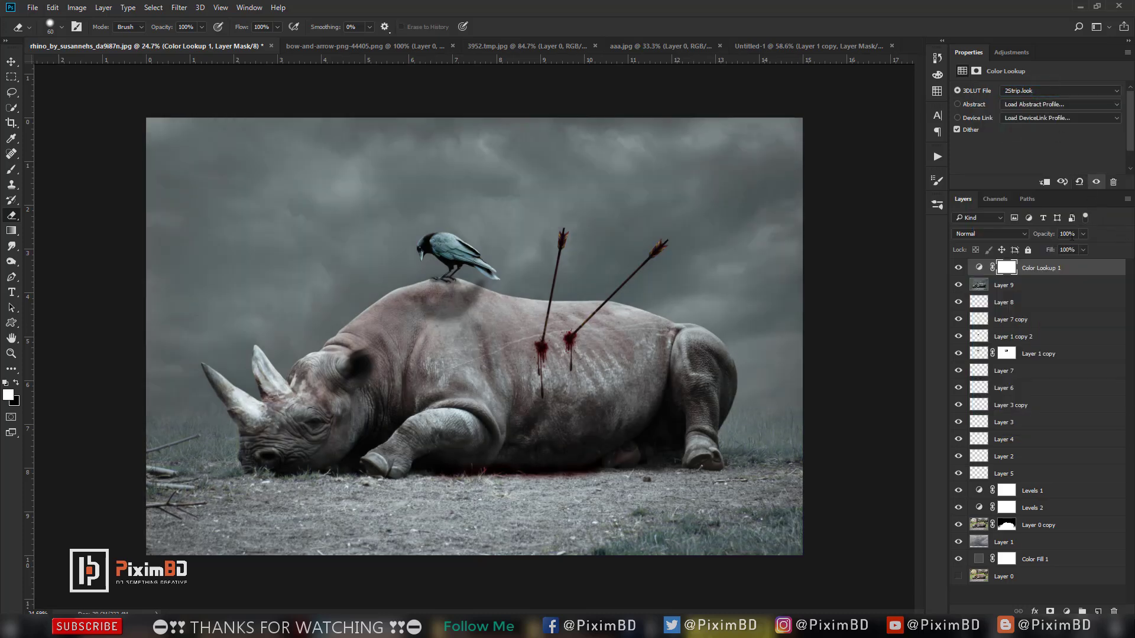
pyautogui.click(1061, 233)
pyautogui.write('1')
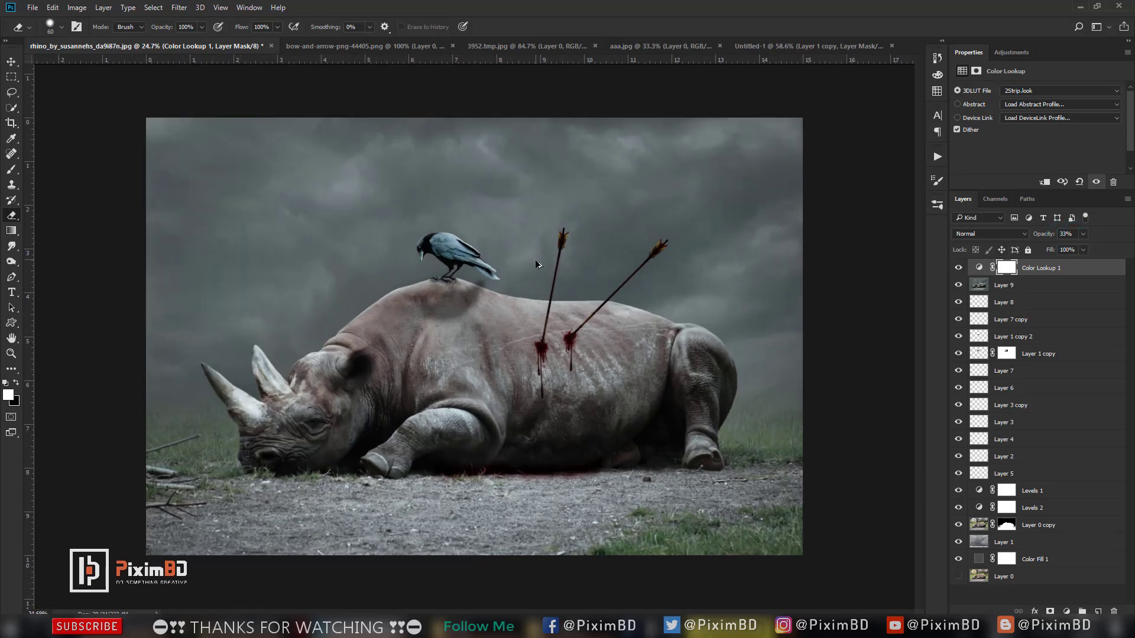
# Step: Save a copy of the composition in Photoshop PSD format with its layers included
pyautogui.hotkey('shift', 'ctrl', 's')
pyautogui.click(214, 271)
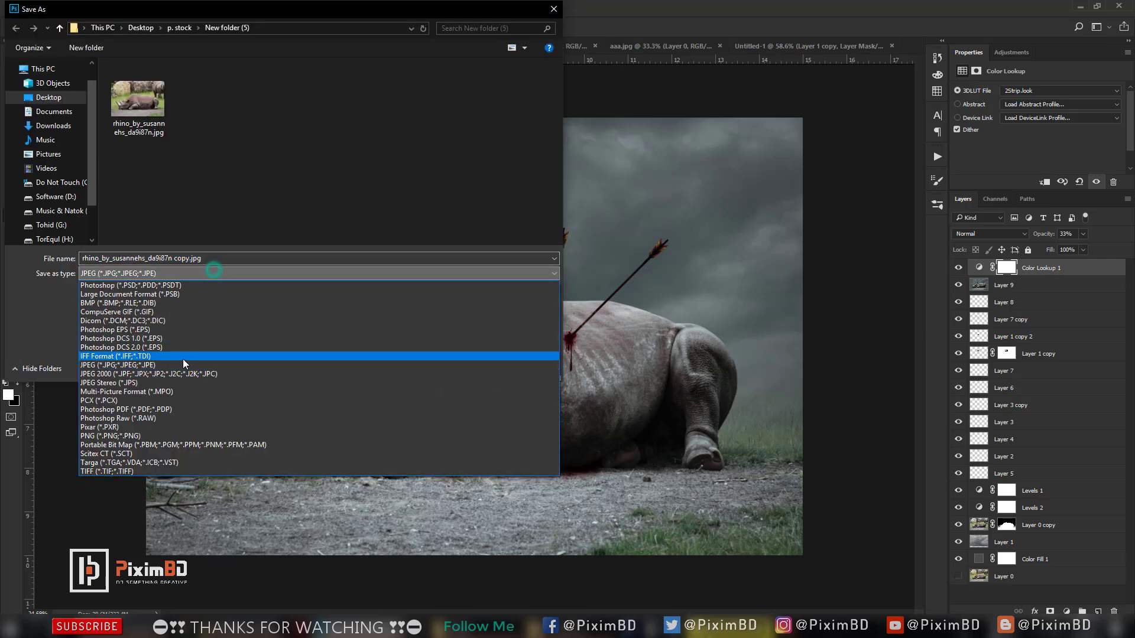
pyautogui.click(187, 285)
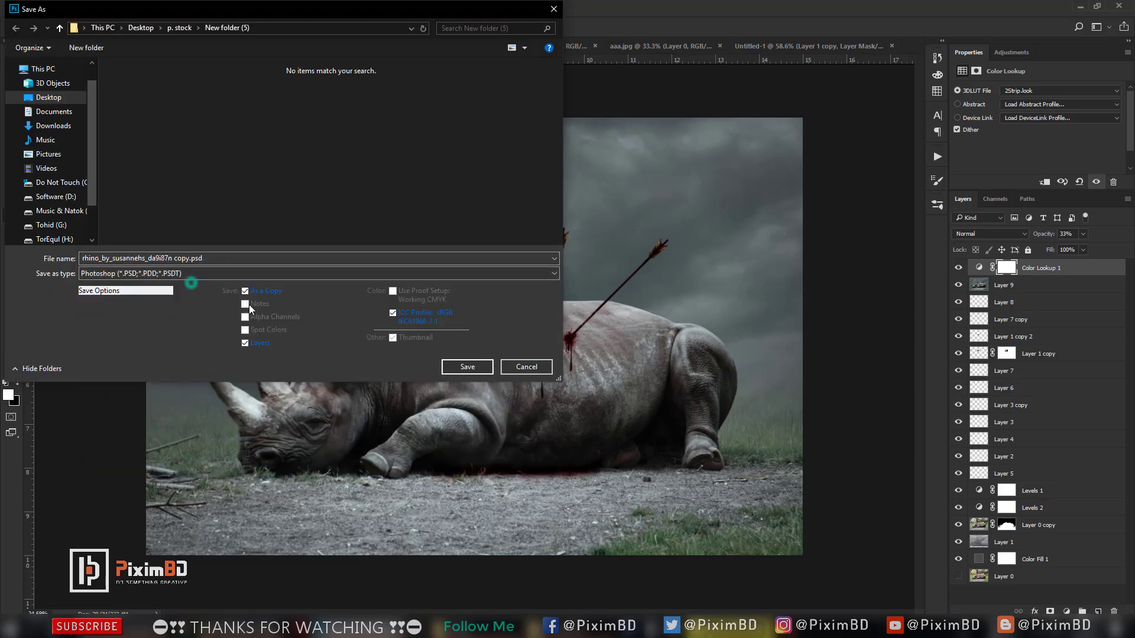
pyautogui.click(467, 367)
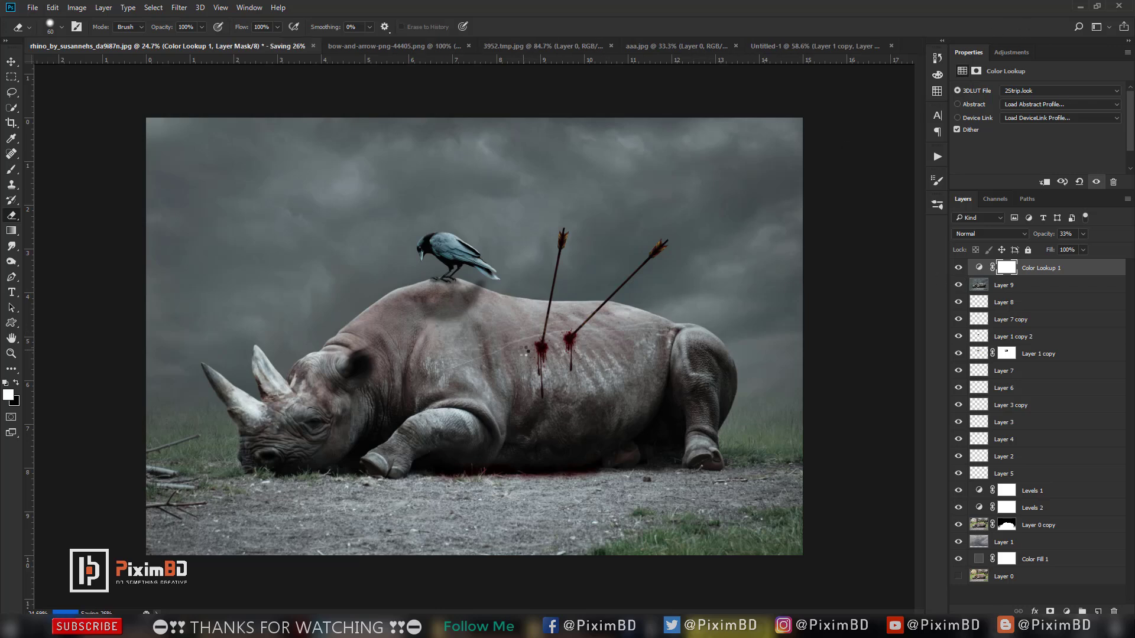
# Step: Stamp the visible layers into a new top layer, hide the working layers beneath it and show the original Layer 0
pyautogui.hotkey('ctrl', 'alt', 'shift', 'e')
pyautogui.moveTo(958, 285); pyautogui.dragTo(956, 559)
pyautogui.rightClick(956, 581)
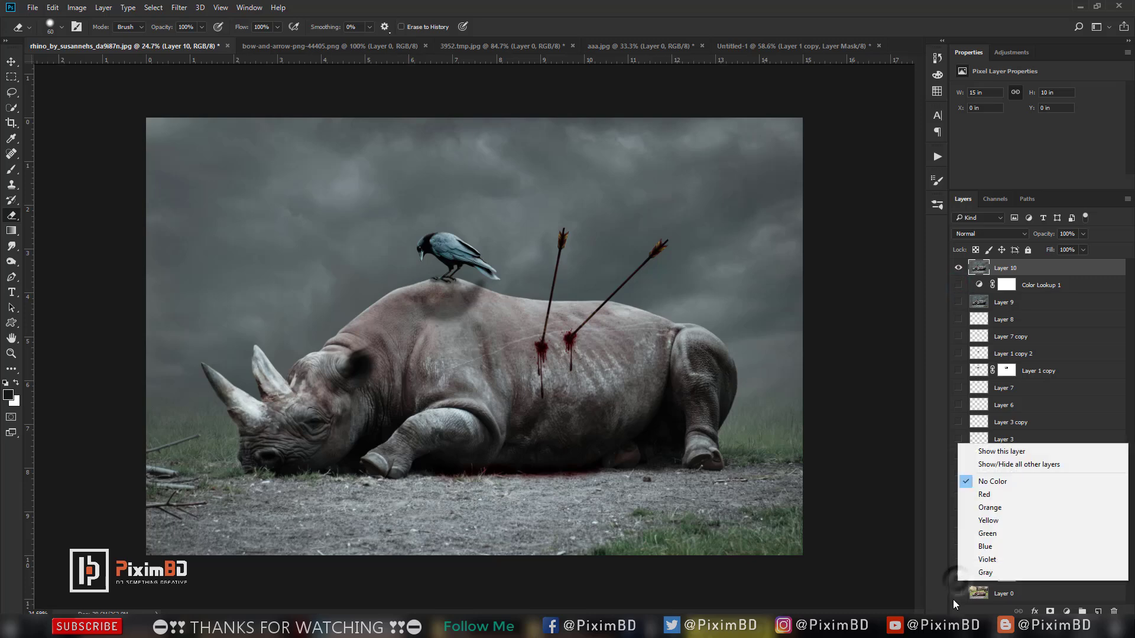
pyautogui.click(956, 594)
pyautogui.click(957, 594)
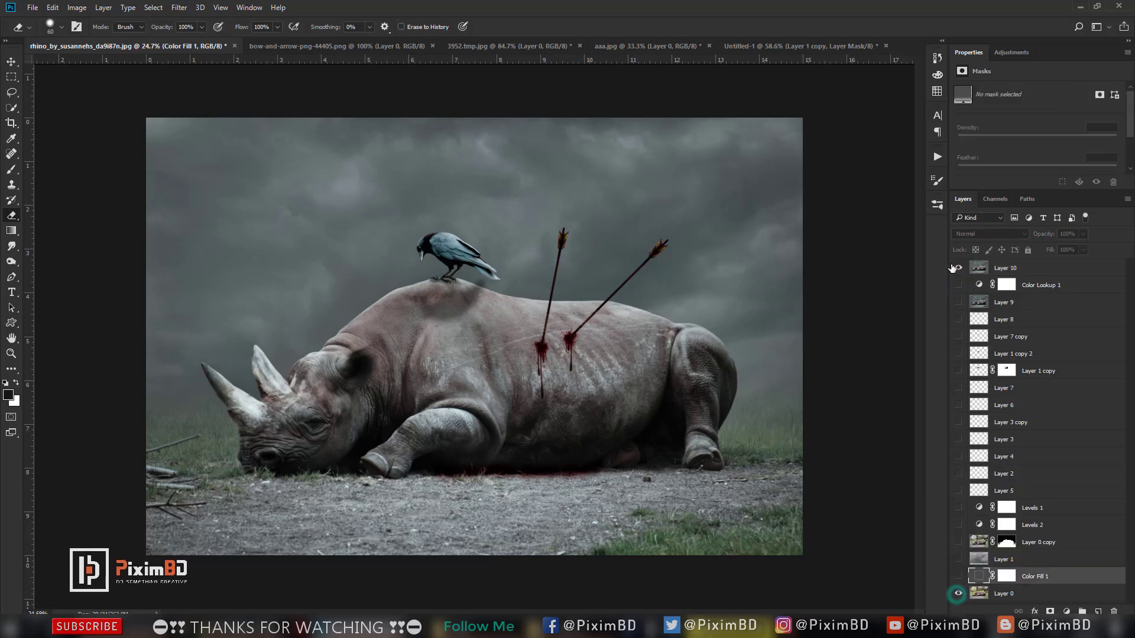
pyautogui.keyDown('alt'); pyautogui.click(958, 593); pyautogui.keyUp('alt')
# Step: Compare the stamped Layer 10 with the original rhino photo by toggling the stamped layer's visibility
pyautogui.click(958, 264)
pyautogui.click(957, 264)
pyautogui.click(957, 264)
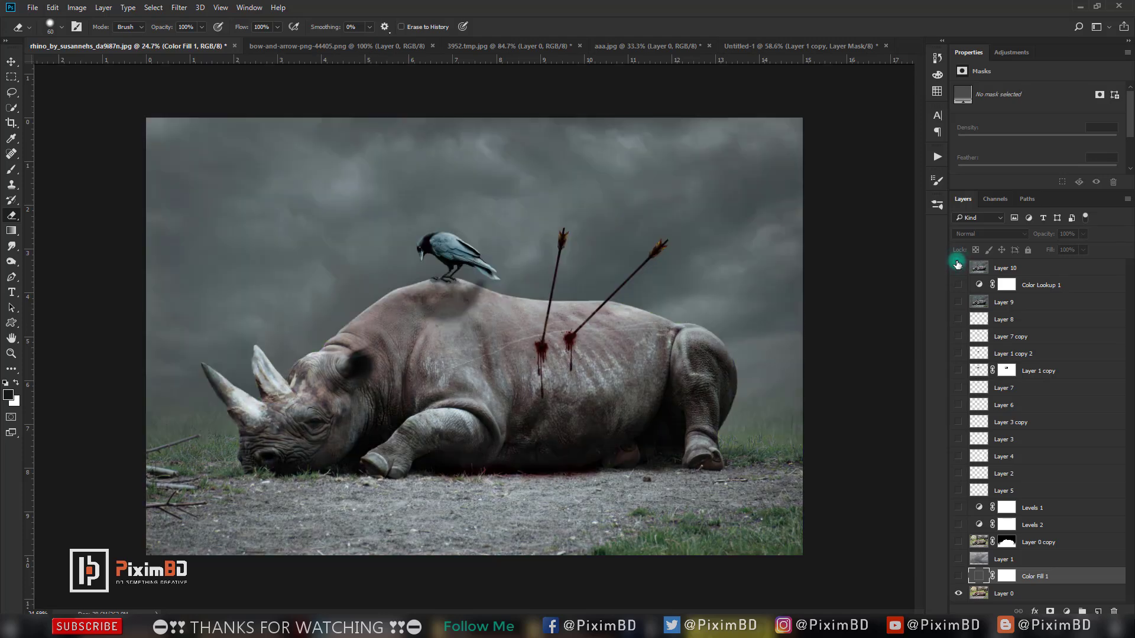
pyautogui.click(958, 264)
pyautogui.click(957, 264)
pyautogui.scroll(-3, 537, 247)
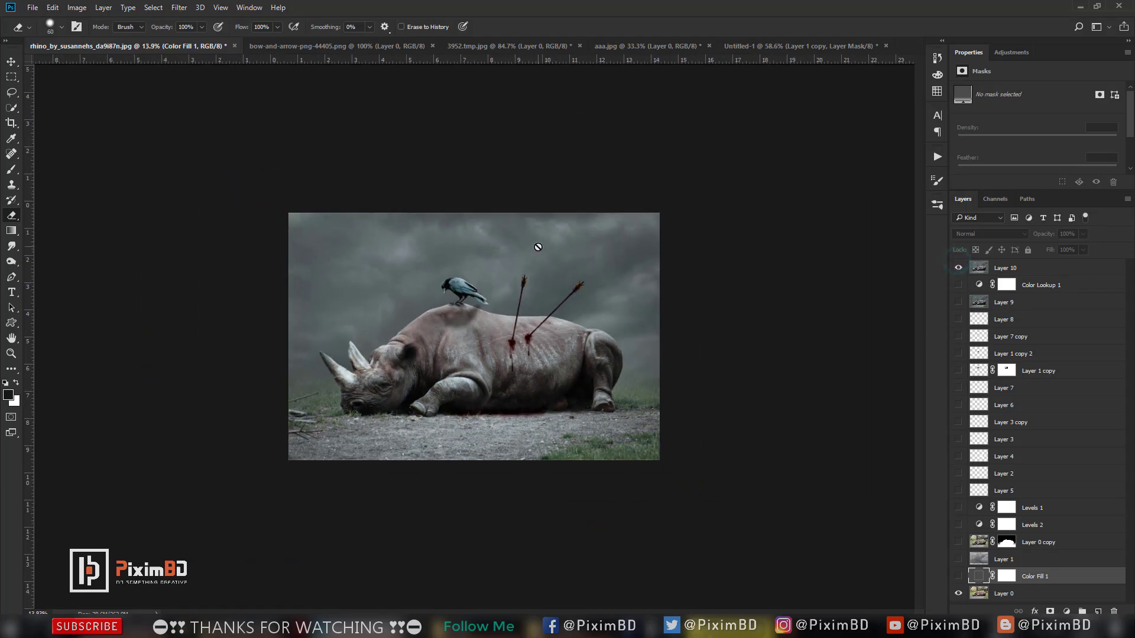
pyautogui.scroll(1, 538, 247)
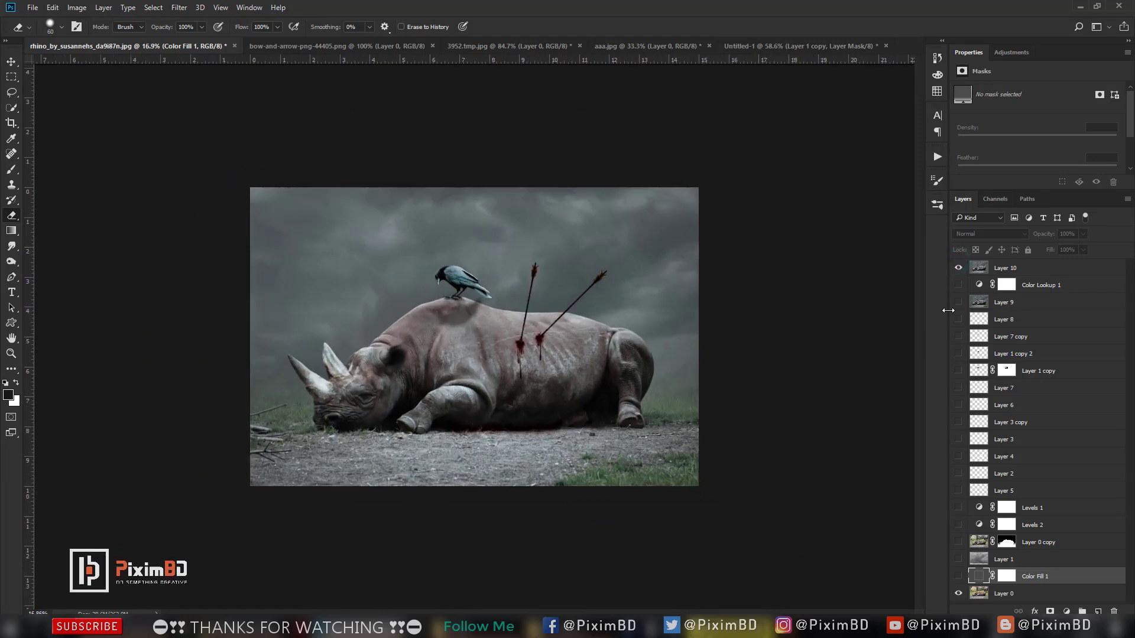
# Step: Apply Levels to Layer 10 with the output black level at 12 and the midtones at 1.10
pyautogui.click(997, 266)
pyautogui.scroll(2, 474, 342)
pyautogui.click(76, 7)
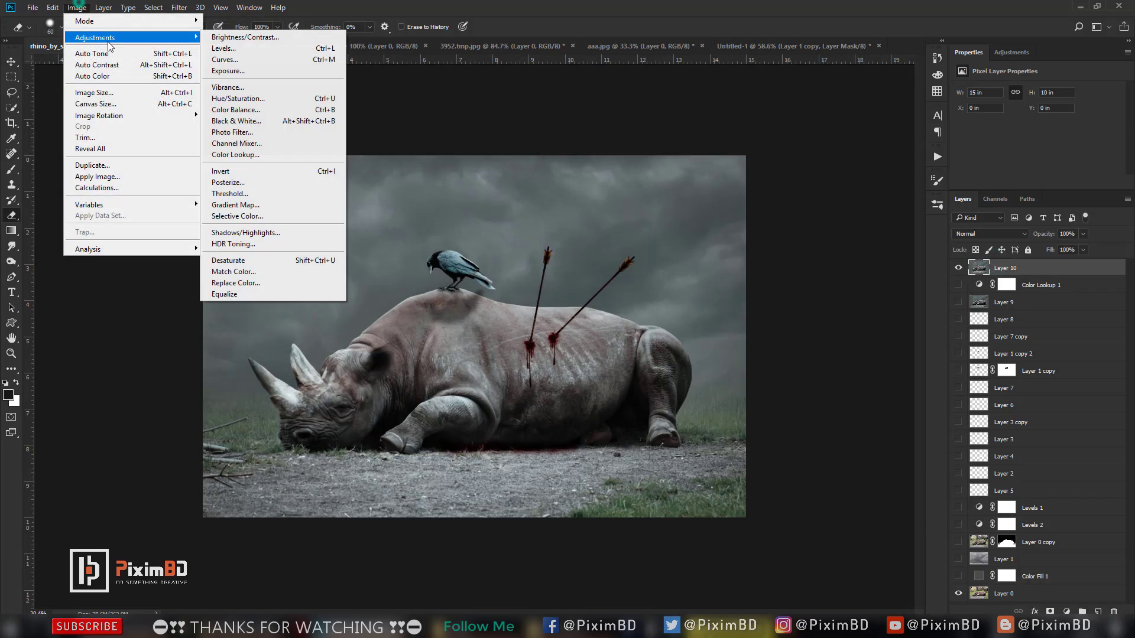
pyautogui.moveTo(95, 37)
pyautogui.click(224, 48)
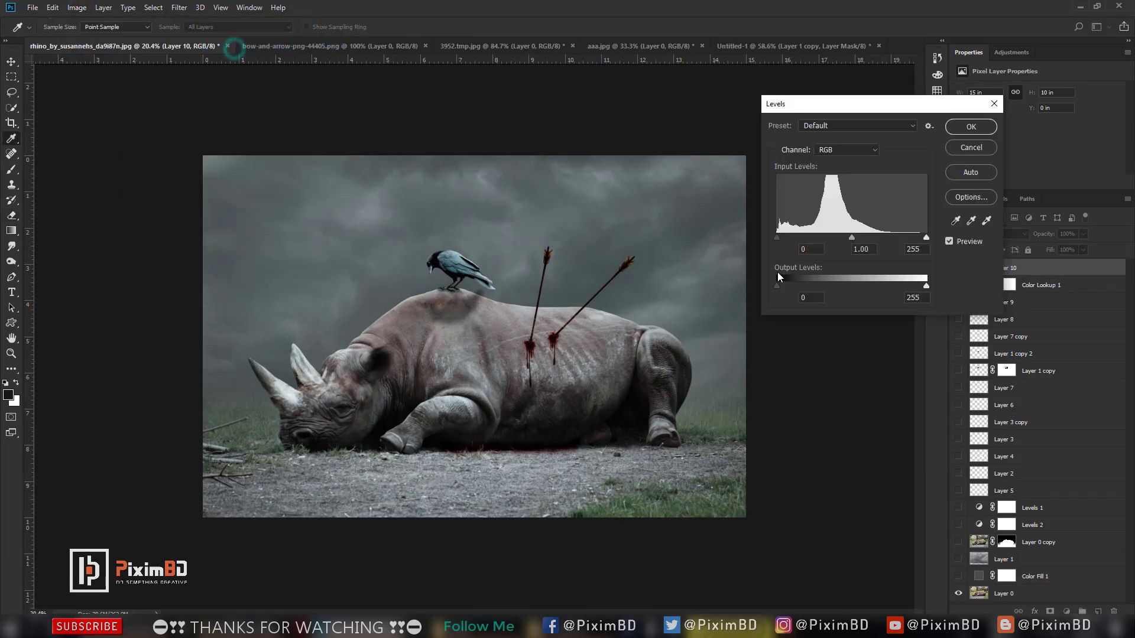
pyautogui.moveTo(783, 286); pyautogui.dragTo(792, 288)
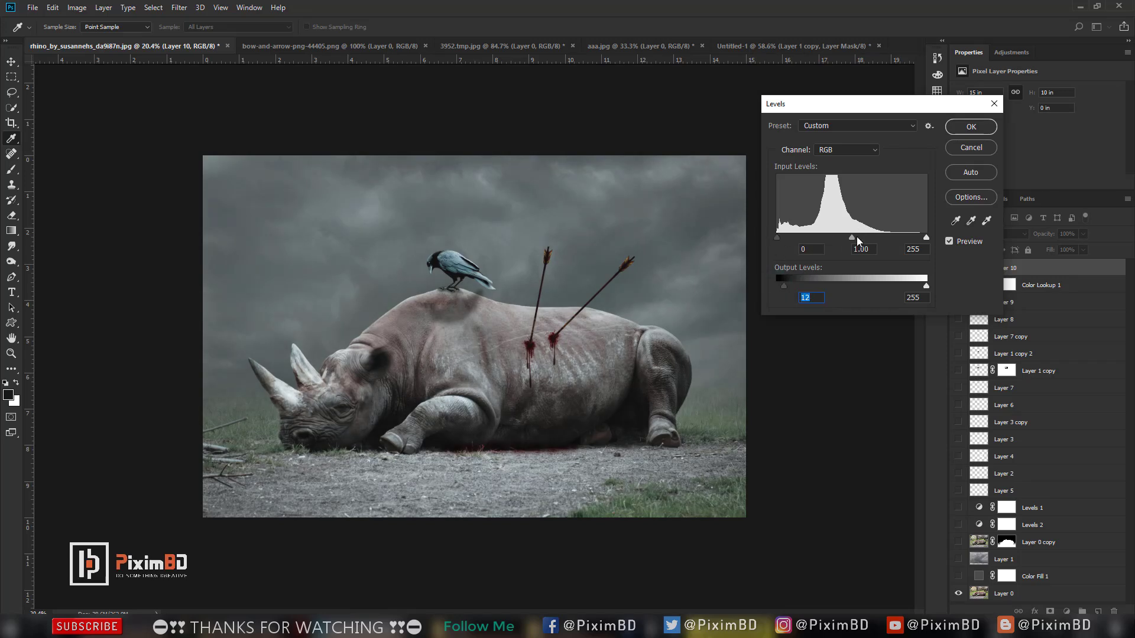
pyautogui.moveTo(852, 237); pyautogui.dragTo(846, 238)
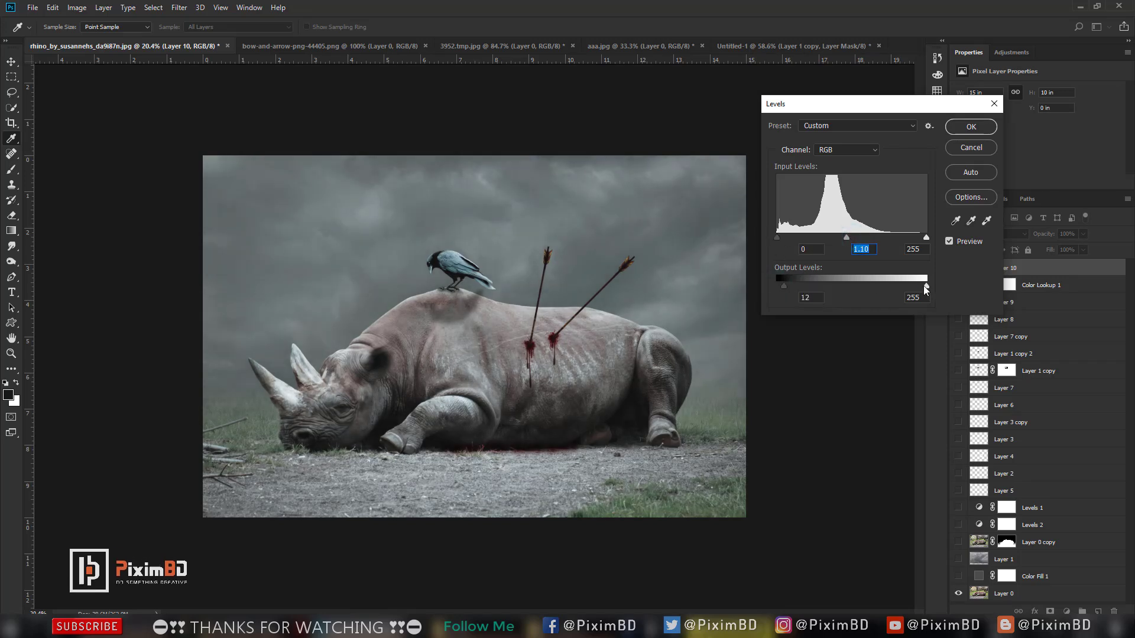
pyautogui.press('Return')
pyautogui.press('e')
# Step: Brighten Layer 10 with an Exposure adjustment of +0.26
pyautogui.click(76, 7)
pyautogui.moveTo(95, 37)
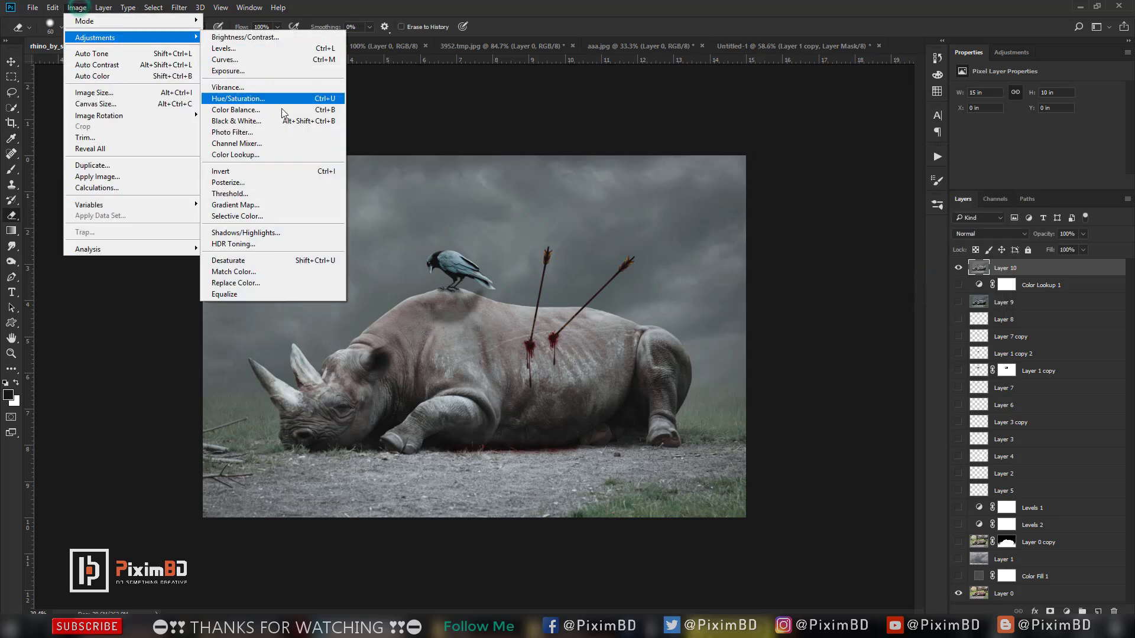
pyautogui.click(251, 70)
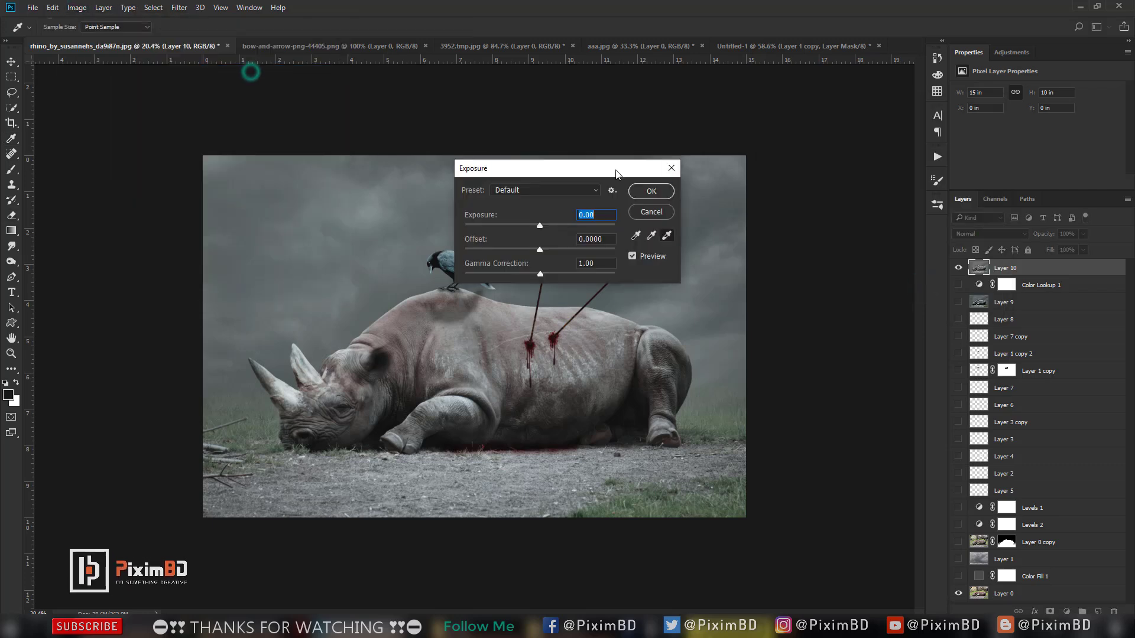
pyautogui.moveTo(615, 172); pyautogui.dragTo(779, 133)
pyautogui.moveTo(707, 188); pyautogui.dragTo(707, 185)
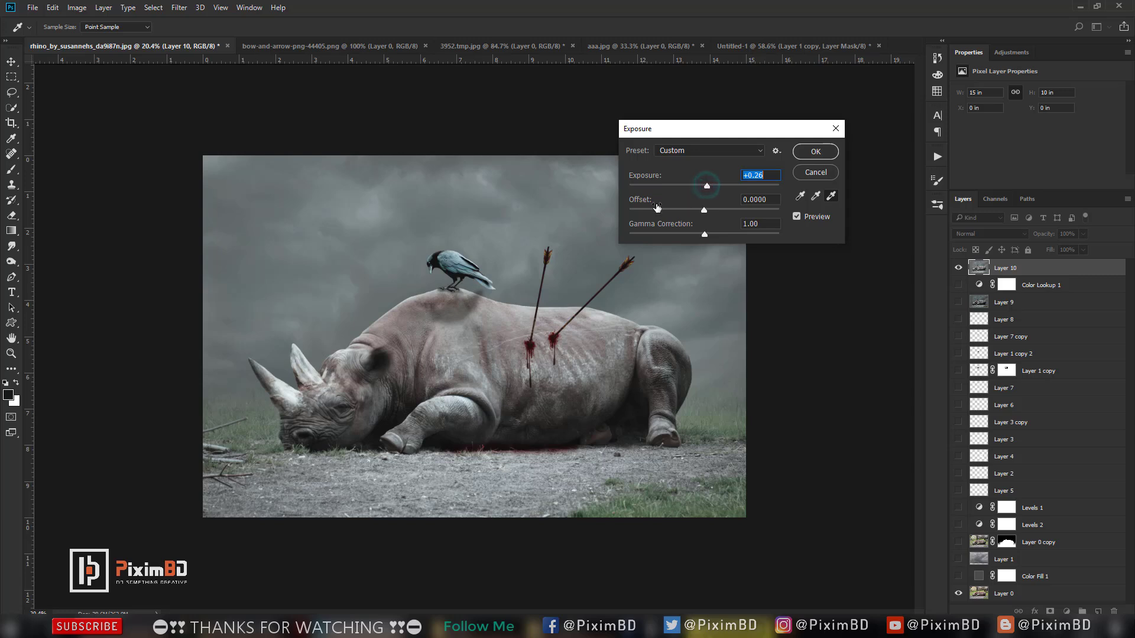
pyautogui.moveTo(639, 200)
pyautogui.mouseDown()
pyautogui.moveTo(647, 203)
pyautogui.moveTo(639, 178)
pyautogui.mouseUp()
pyautogui.click(815, 152)
pyautogui.press('e')
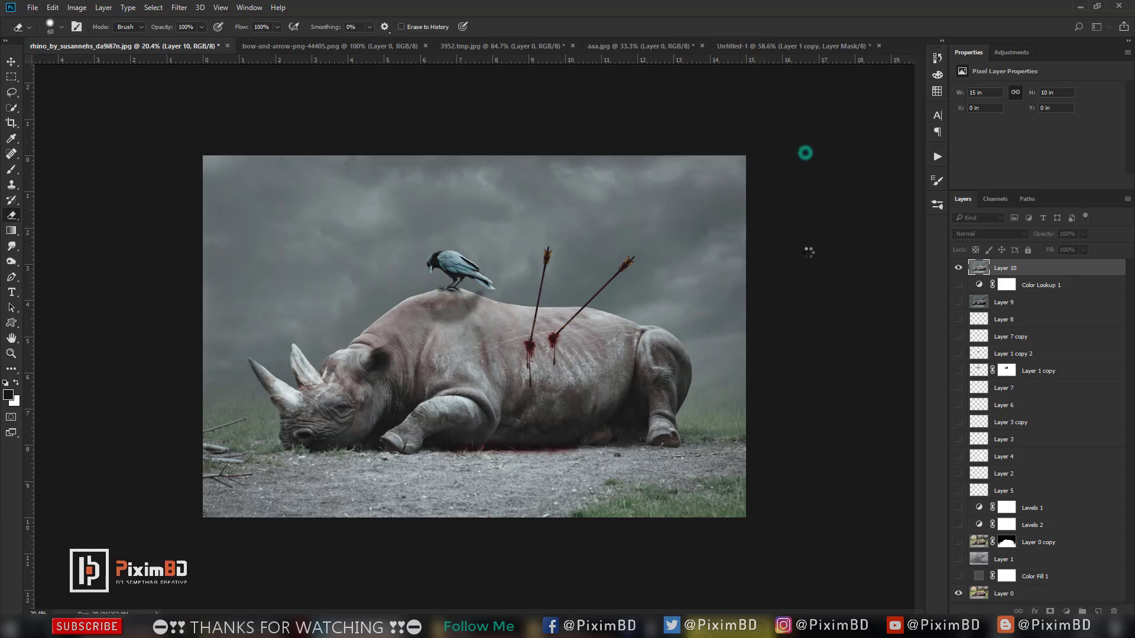
# Step: Add a Photo Filter adjustment layer with Warming Filter (85) above Layer 10 and set its opacity to 51%
pyautogui.scroll(1, 636, 318)
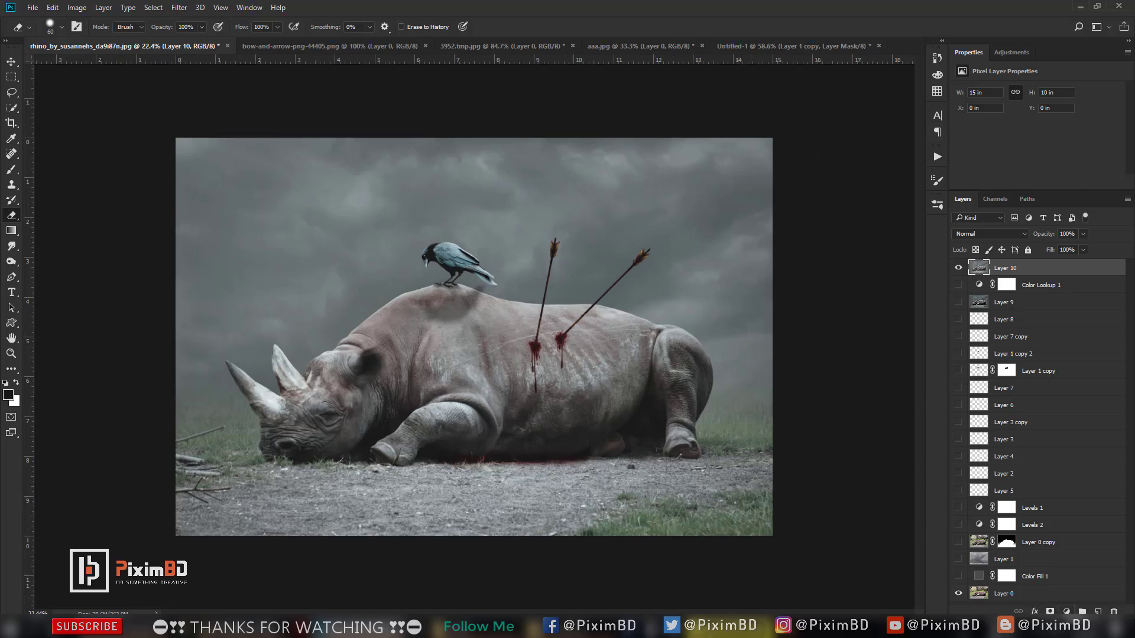
pyautogui.click(1066, 611)
pyautogui.click(1045, 512)
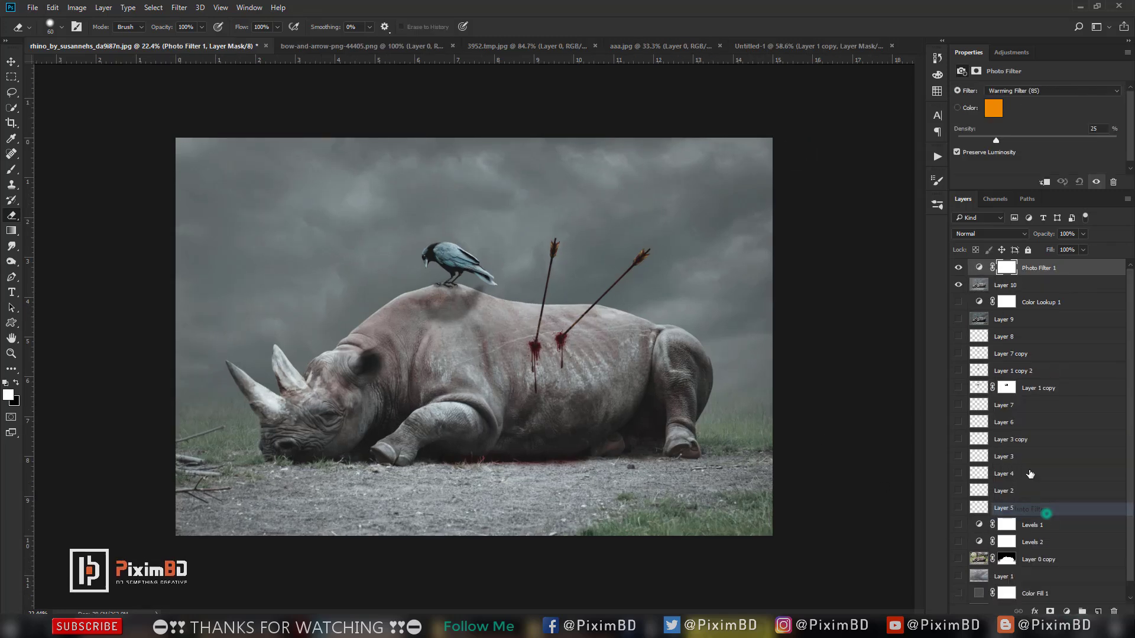
pyautogui.press('Return')
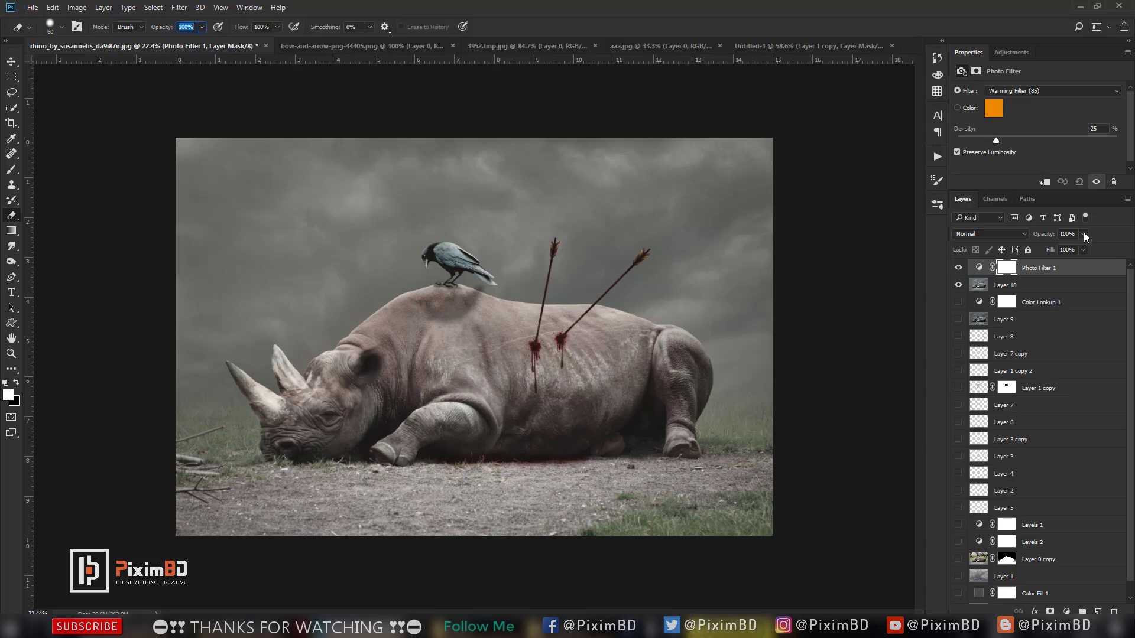
pyautogui.moveTo(1043, 234); pyautogui.dragTo(1042, 234)
# Step: Stamp the visible result into a new top layer and hide the Photo Filter layer and Layer 10 beneath it
pyautogui.hotkey('ctrl', '0')
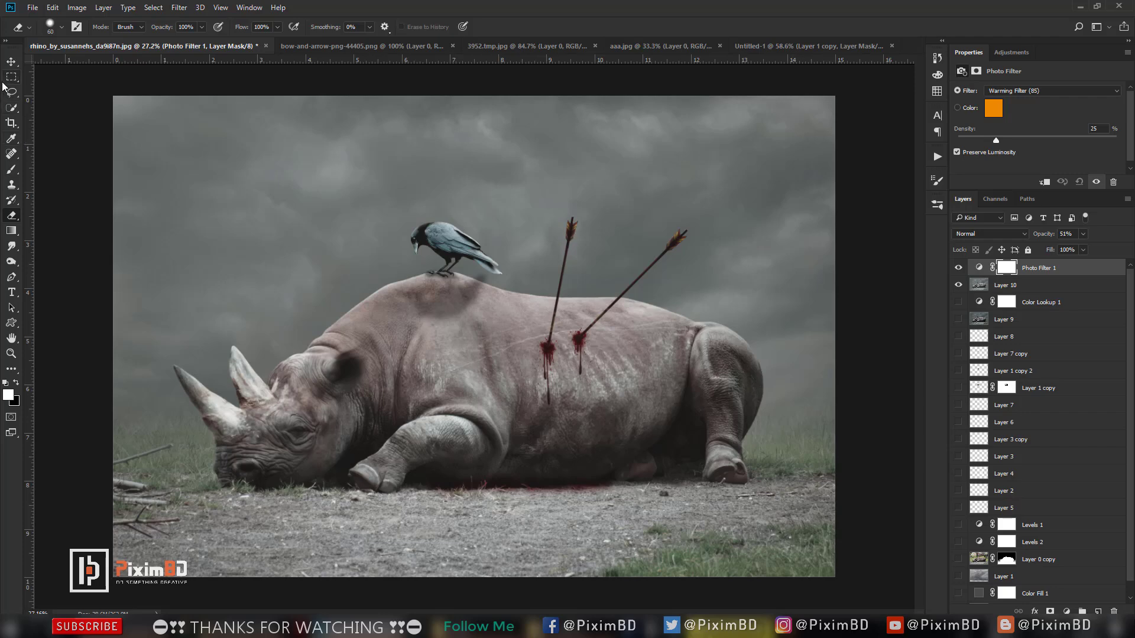
pyautogui.scroll(-3, 421, 255)
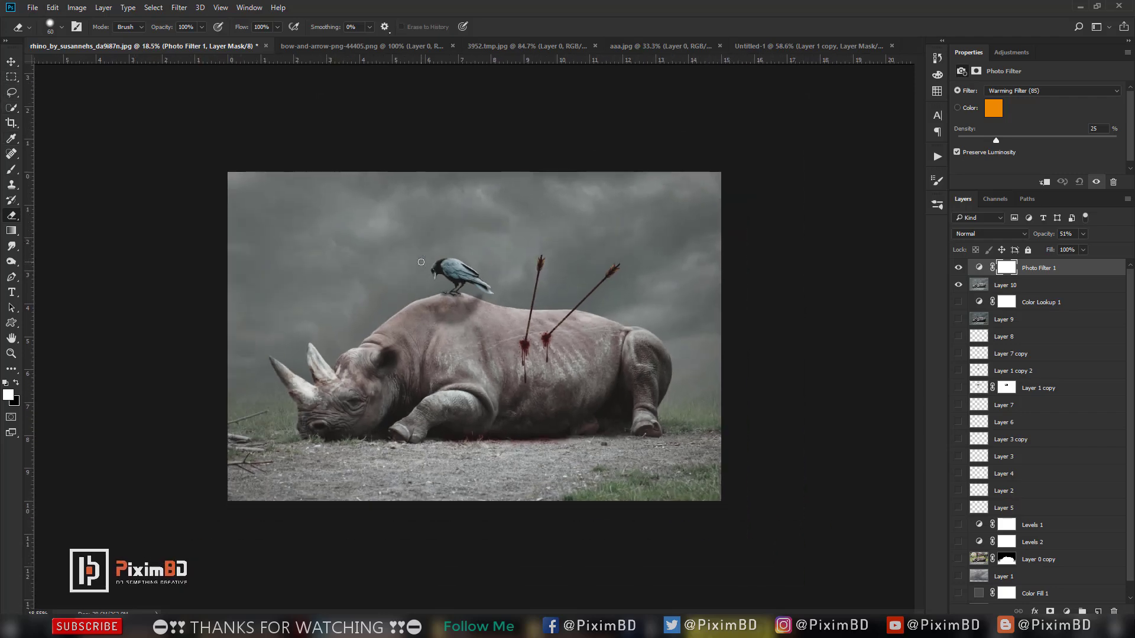
pyautogui.scroll(1, 566, 271)
pyautogui.hotkey('ctrl', 'alt', 'shift', 'e')
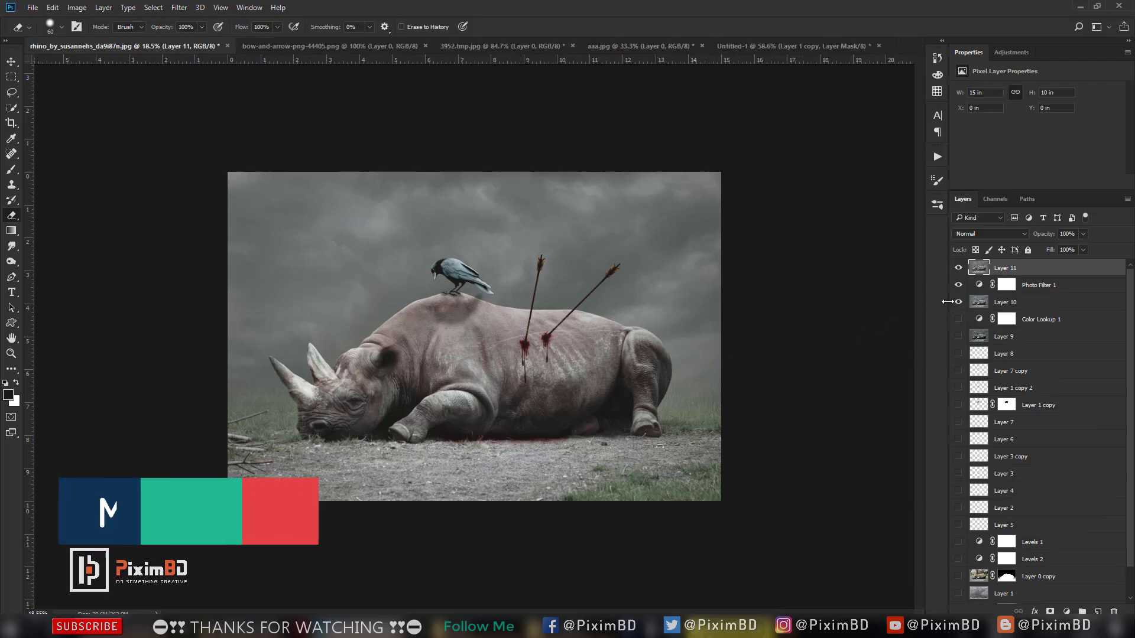
pyautogui.moveTo(958, 302); pyautogui.dragTo(960, 287)
# Step: Compare the final stamped layer with the original photo and inspect the crow and arrow wounds up close
pyautogui.click(958, 268)
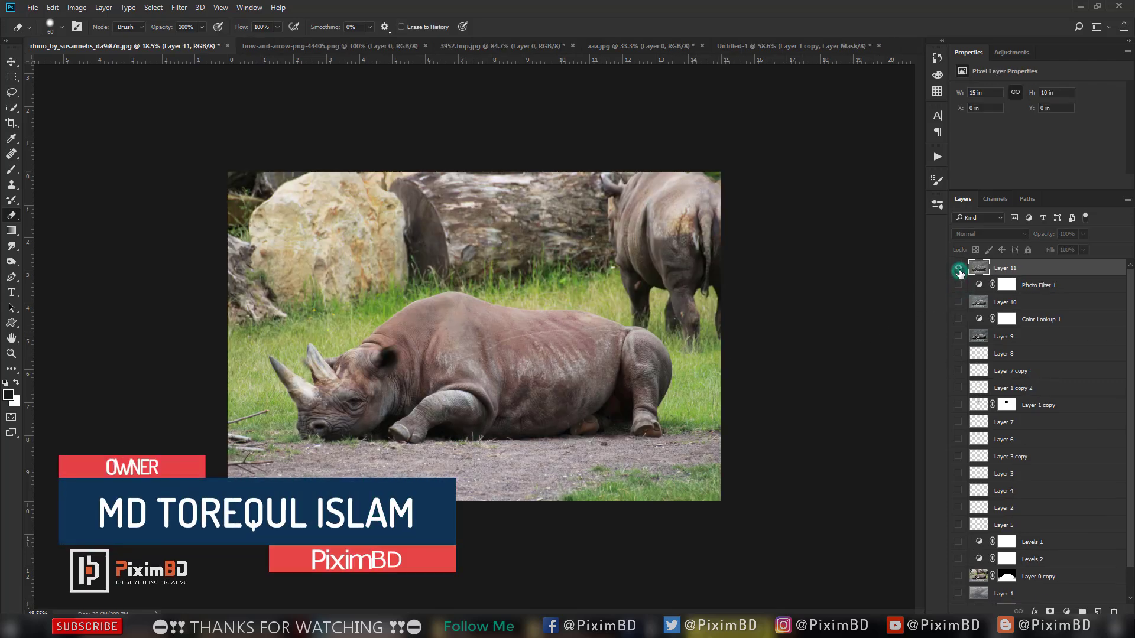
pyautogui.click(959, 269)
pyautogui.click(958, 268)
pyautogui.click(959, 270)
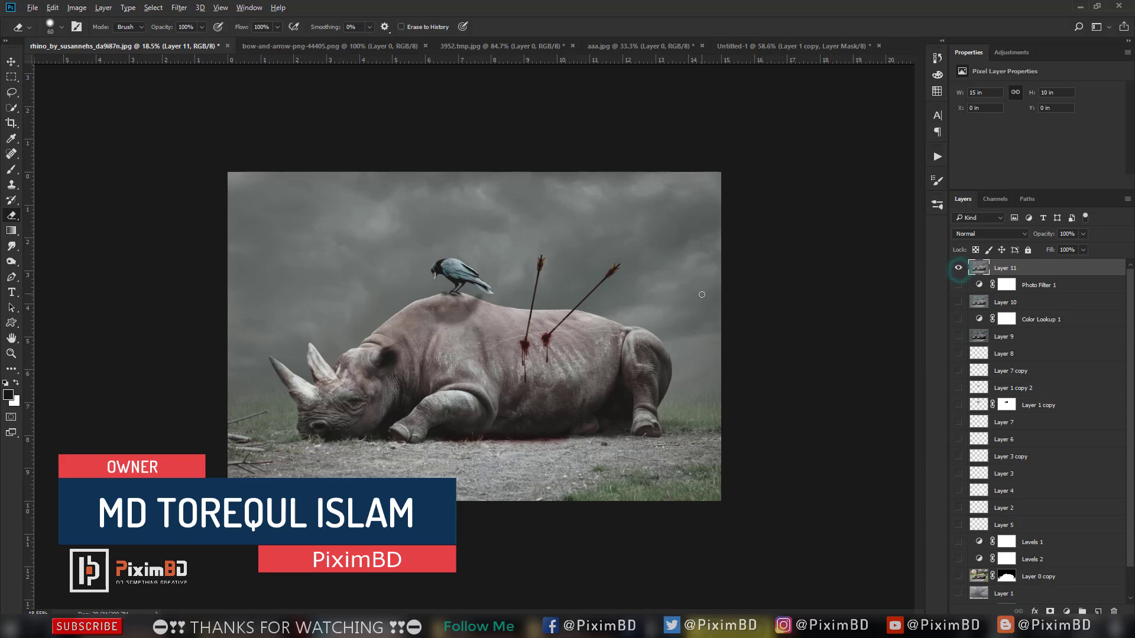
pyautogui.scroll(-1, 701, 294)
pyautogui.scroll(3, 701, 295)
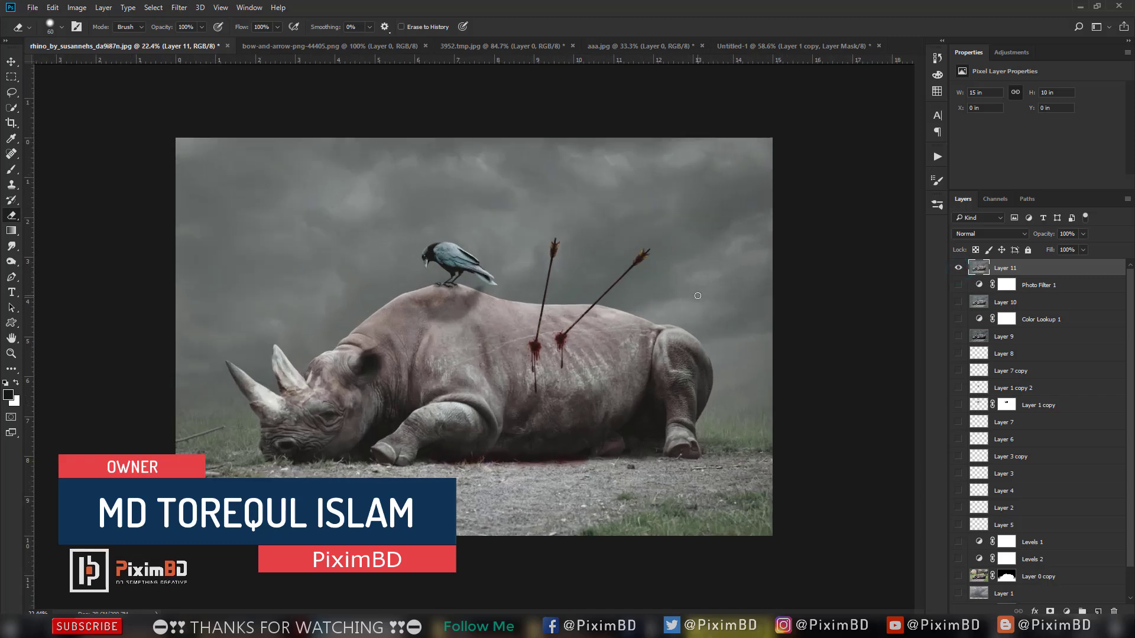
pyautogui.scroll(3, 593, 291)
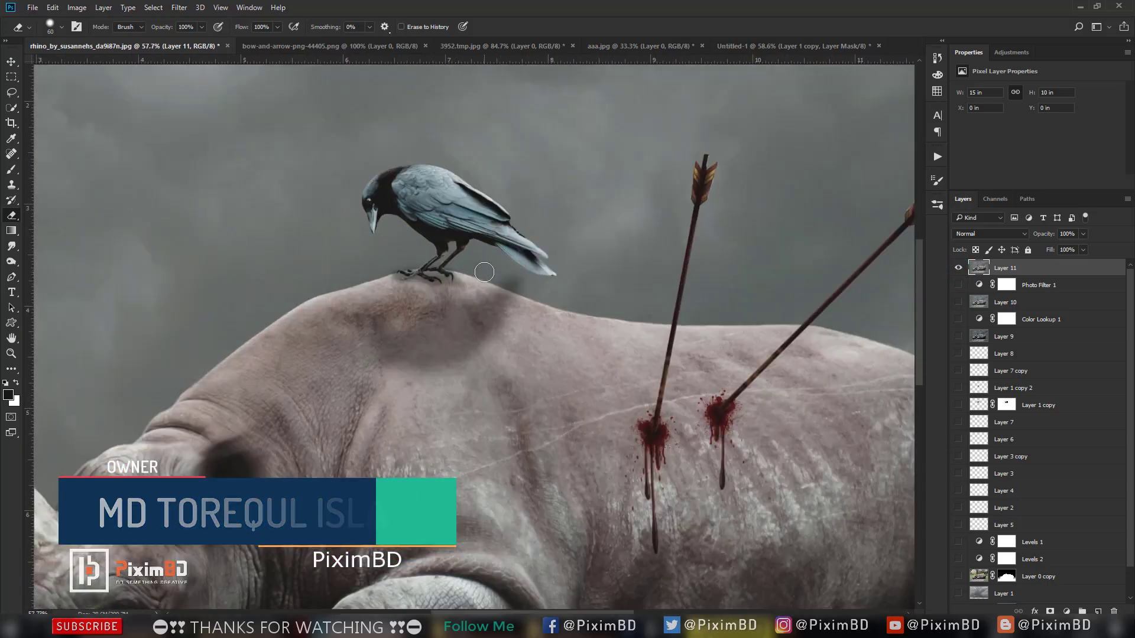
pyautogui.scroll(-4, 488, 271)
pyautogui.scroll(-1, 487, 272)
pyautogui.scroll(1, 708, 270)
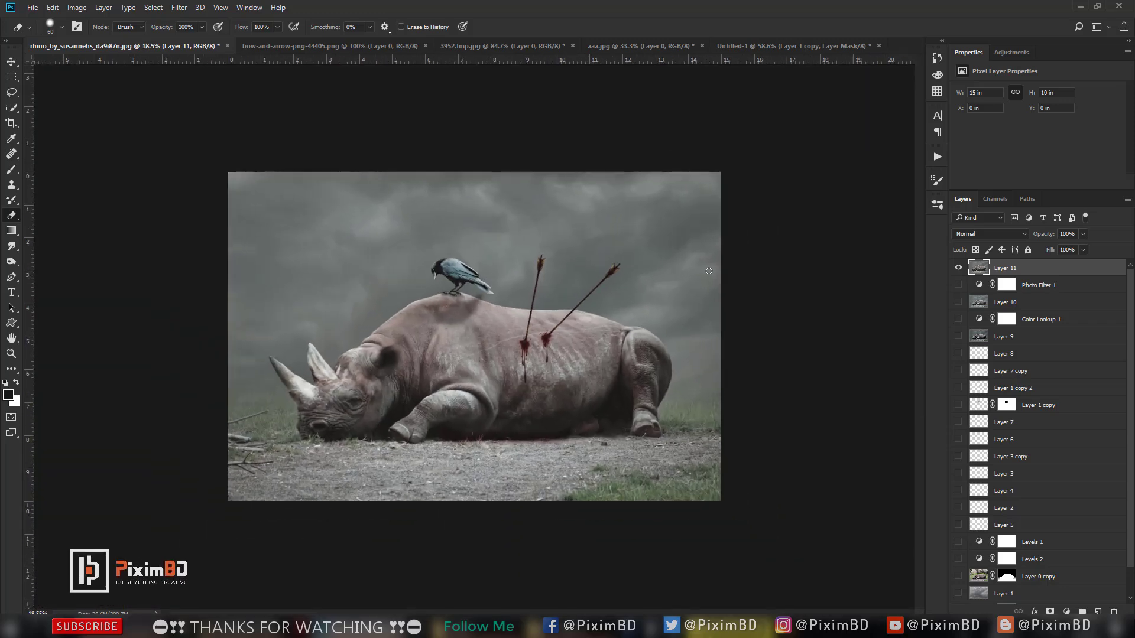
# Step: Toggle the visibility of Layer 11 to compare the result with the original photo, leaving the layer hidden
pyautogui.click(955, 269)
pyautogui.click(955, 269)
pyautogui.click(955, 269)
pyautogui.scroll(-1, 951, 385)
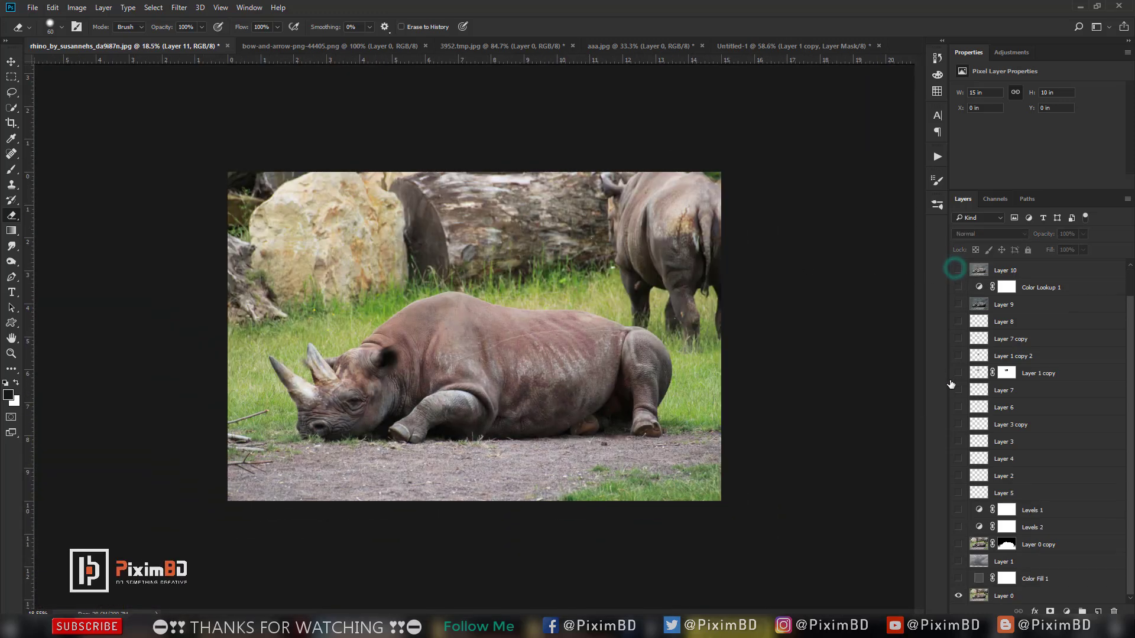
# Step: Show Color Fill 1, Layer 1, Layer 0 copy, Levels 2 and Levels 1 one by one from the bottom of the stack
pyautogui.click(958, 579)
pyautogui.click(958, 561)
pyautogui.click(958, 544)
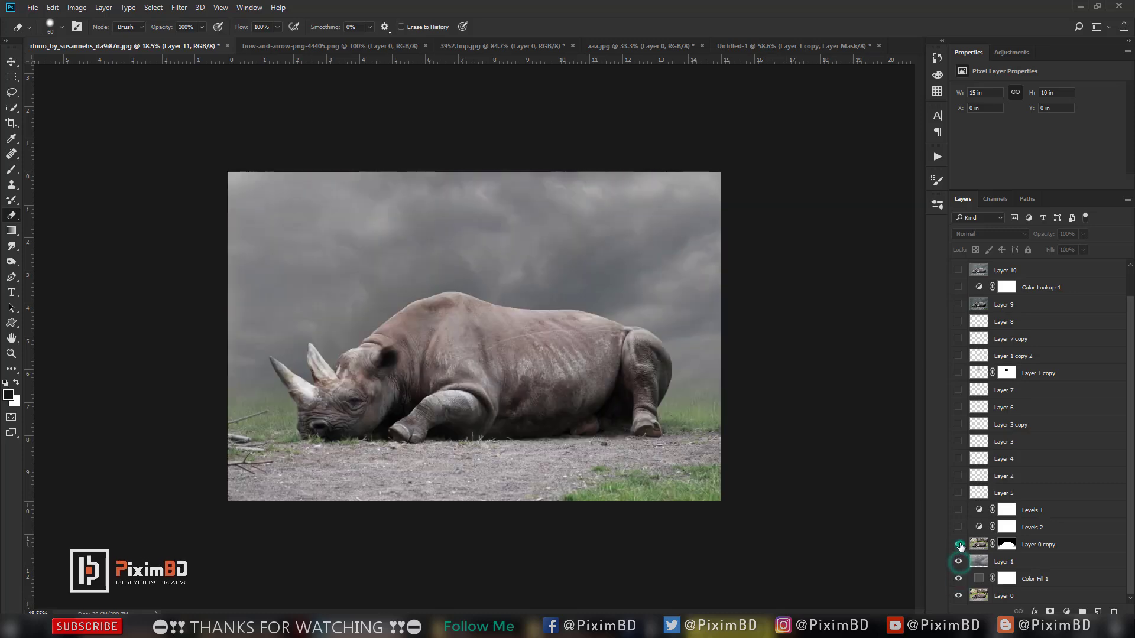
pyautogui.click(958, 527)
pyautogui.click(958, 509)
# Step: Show the blood and arrow layers in ascending order: Layer 5, Layer 2, Layer 4, Layer 3, Layer 3 copy and Layer 6
pyautogui.click(958, 492)
pyautogui.click(958, 476)
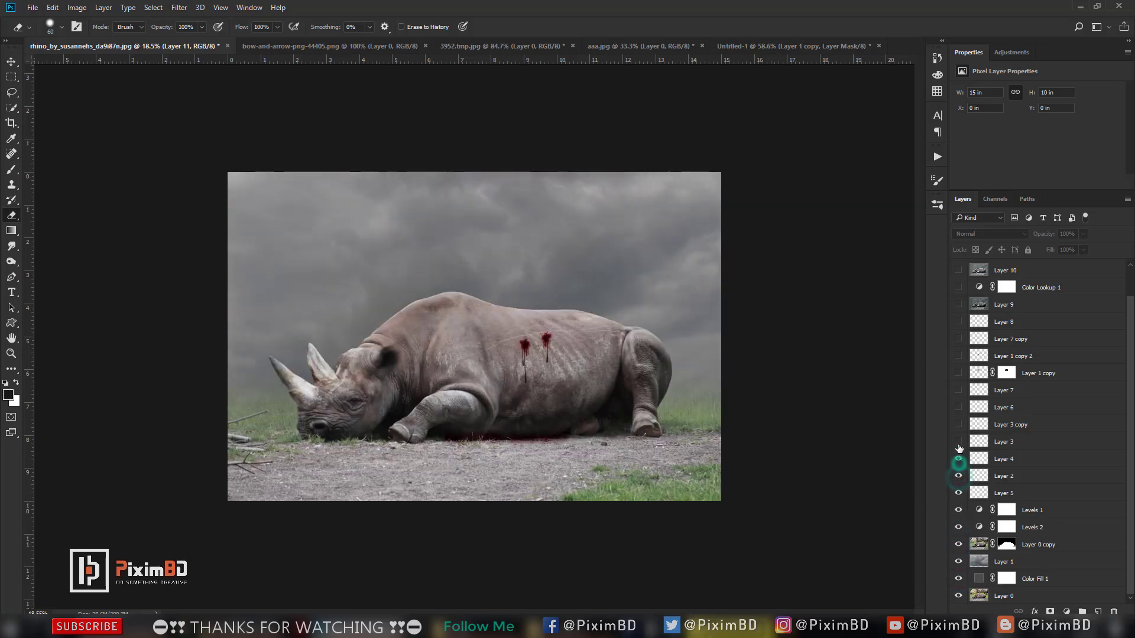
pyautogui.click(958, 459)
pyautogui.click(958, 441)
pyautogui.click(958, 424)
pyautogui.click(958, 407)
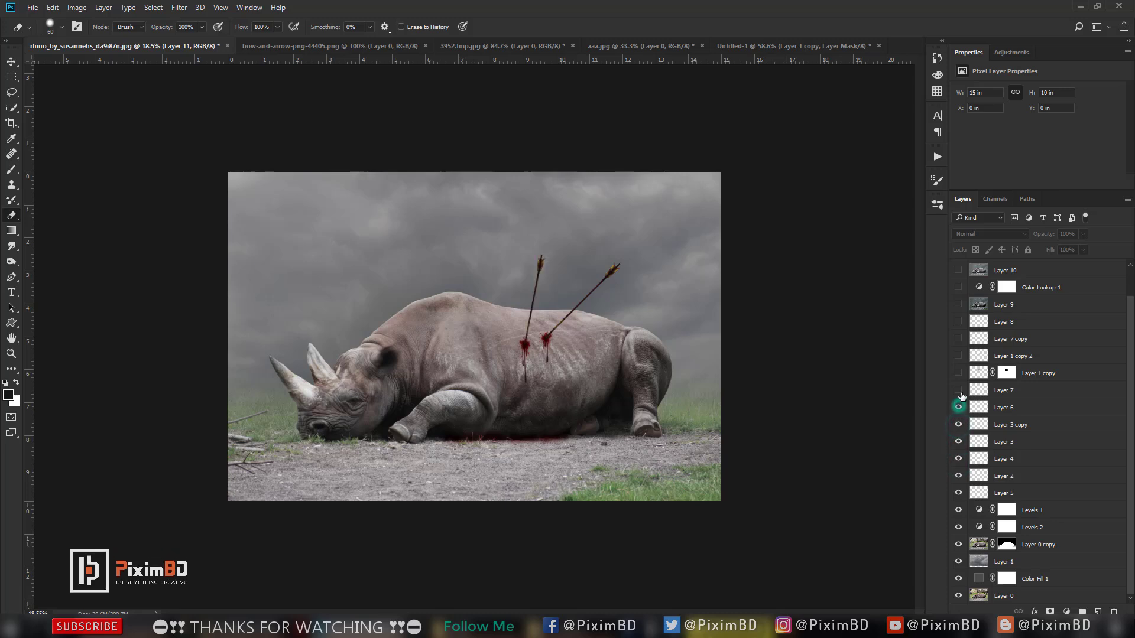
# Step: Show Layer 7, Layer 1 copy, Layer 1 copy 2 and Layer 7 copy to bring back the crow and its shadow
pyautogui.click(957, 390)
pyautogui.click(957, 373)
pyautogui.click(958, 356)
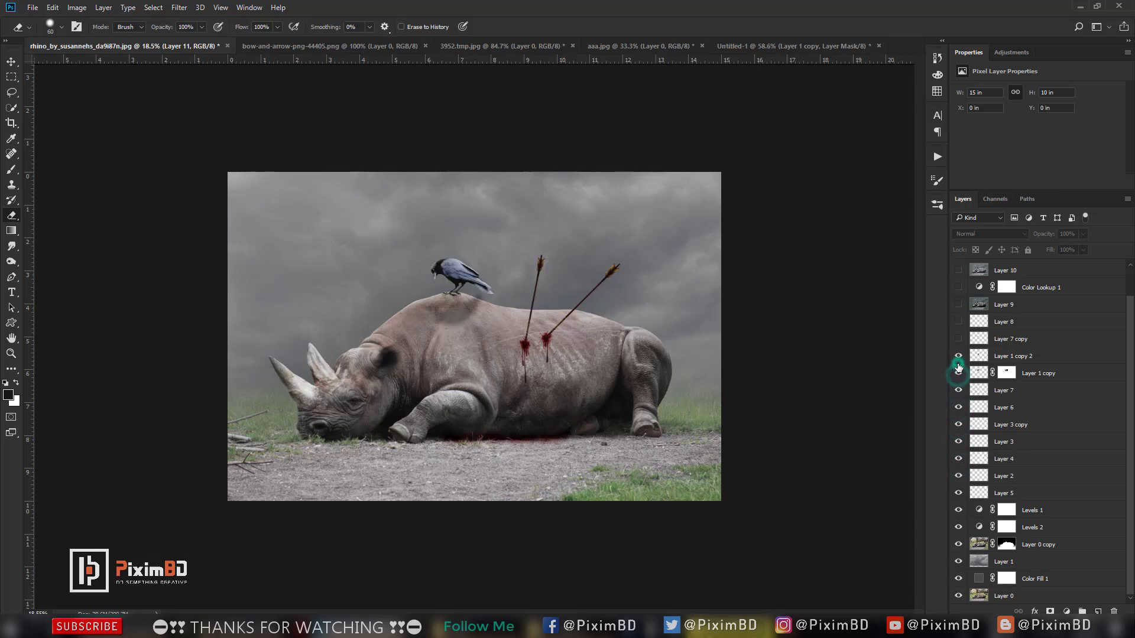
pyautogui.click(958, 338)
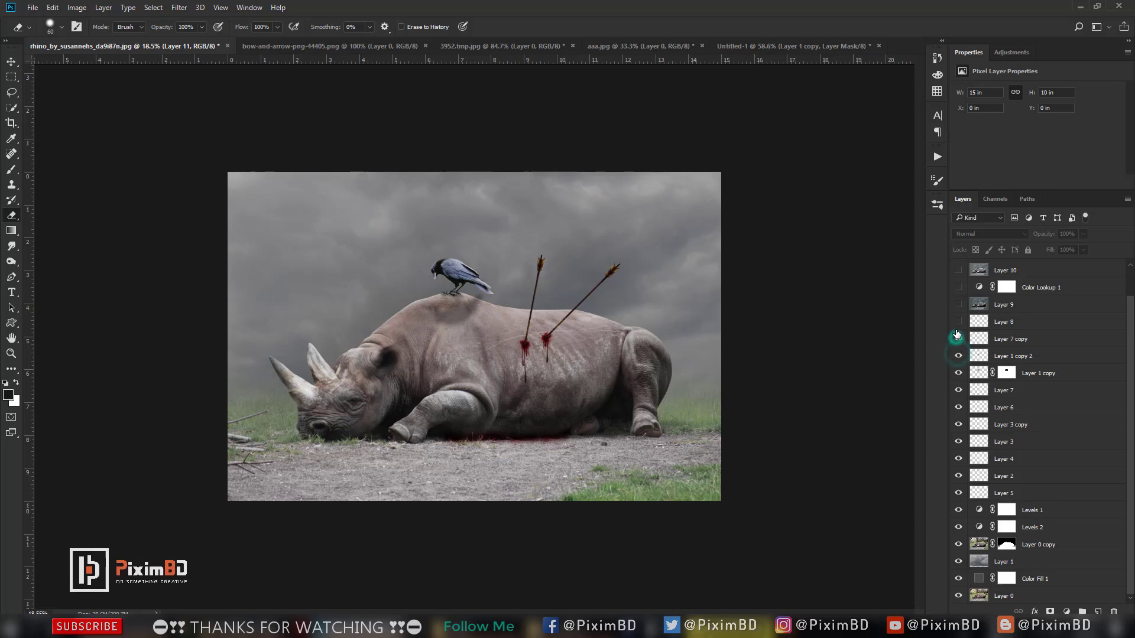
# Step: Show the remaining upper layers in order: Layer 8, Layer 9, Color Lookup 1, Layer 10, Photo Filter 1 and Layer 11
pyautogui.click(957, 321)
pyautogui.click(957, 304)
pyautogui.click(958, 287)
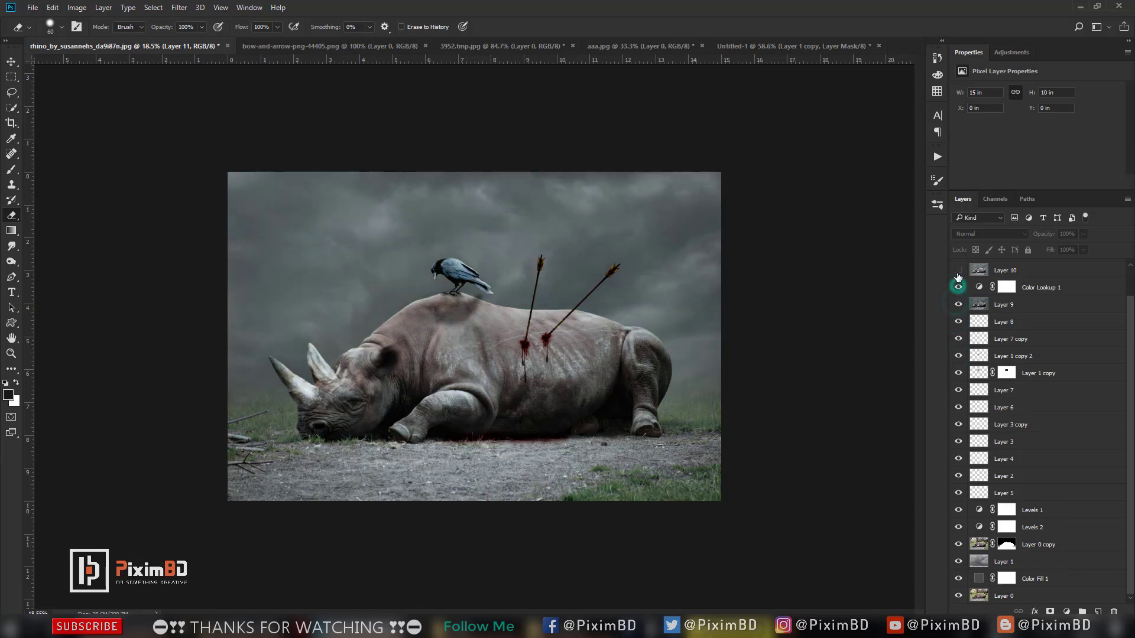
pyautogui.click(957, 269)
pyautogui.scroll(2, 964, 307)
pyautogui.click(958, 285)
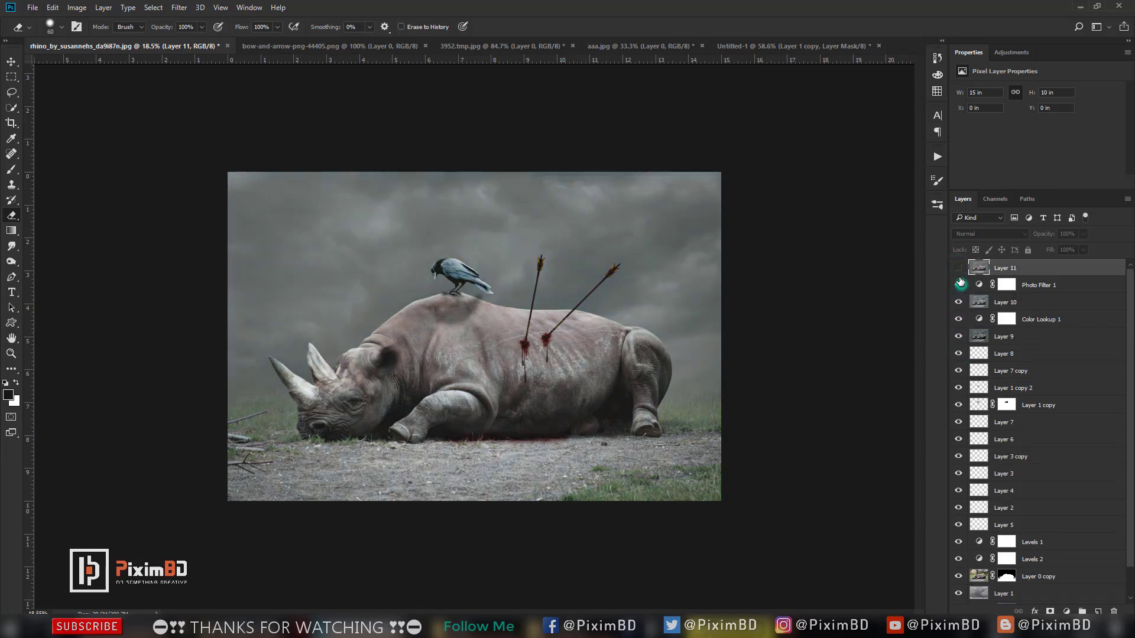
pyautogui.click(958, 269)
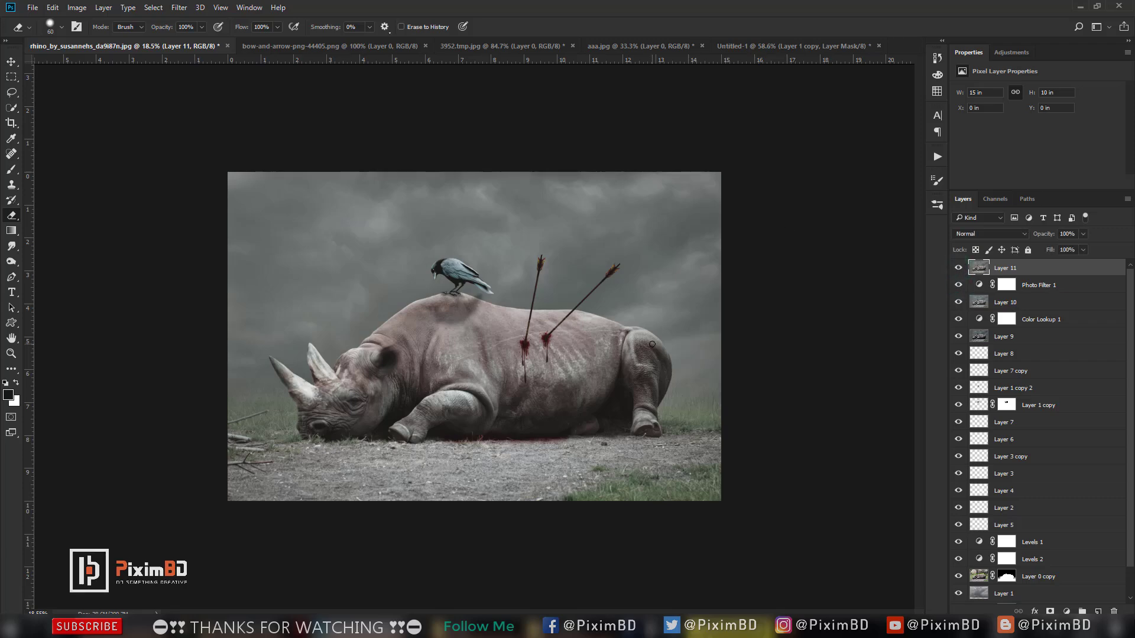
# Step: Minimize Photoshop to reach the Windows desktop and refresh the desktop twice
pyautogui.click(1082, 6)
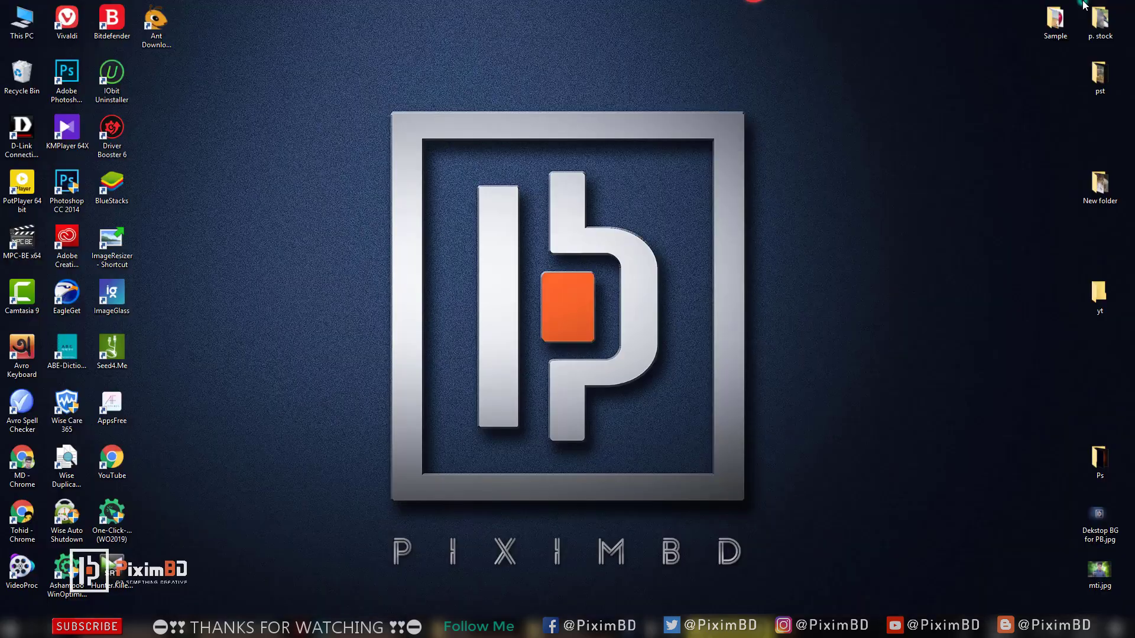
pyautogui.rightClick(795, 89)
pyautogui.click(826, 122)
pyautogui.rightClick(831, 121)
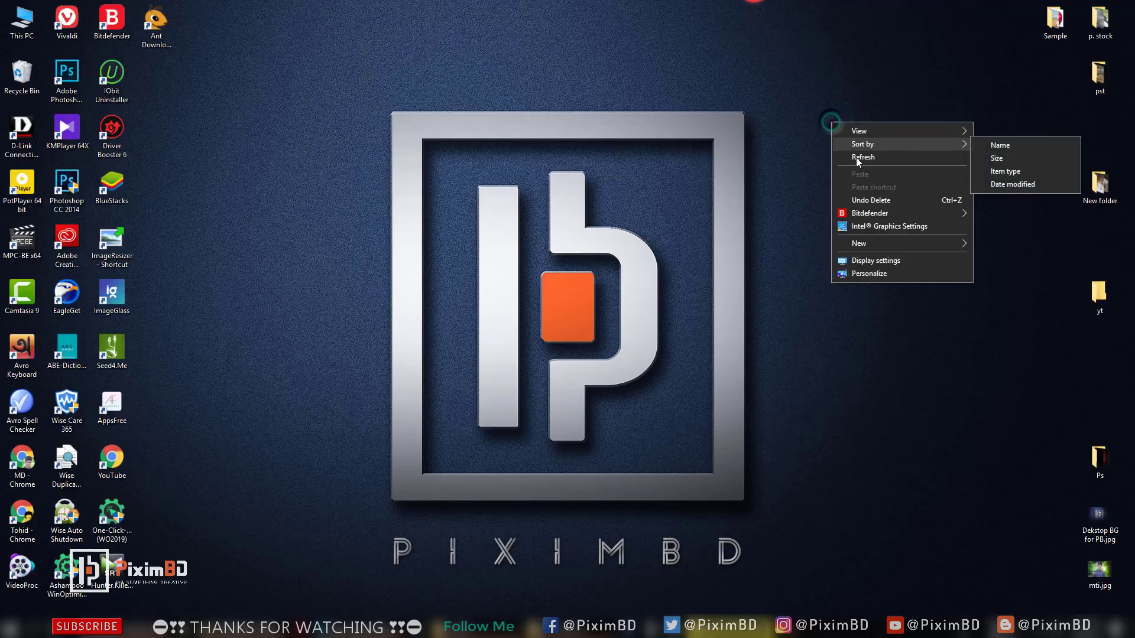
pyautogui.click(855, 157)
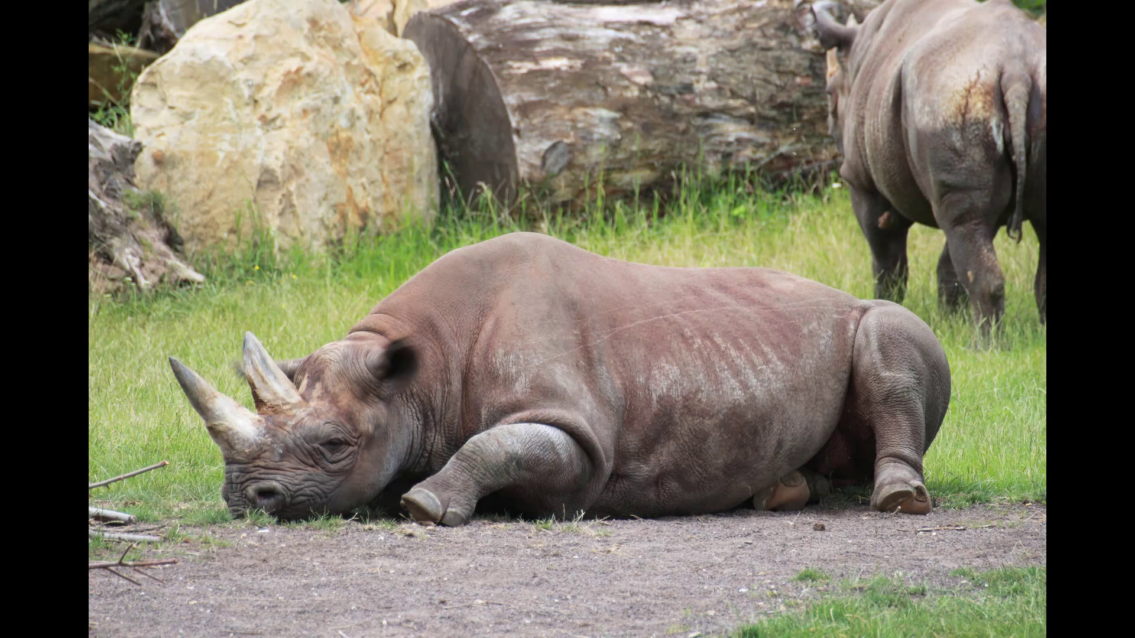